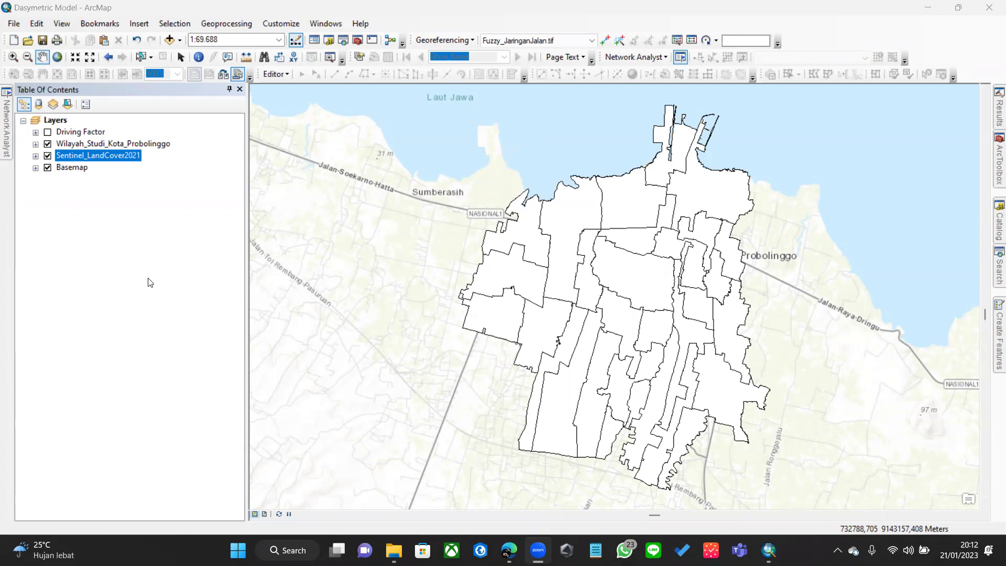
- Expand the Wilayah_Studi_Kota_Probolinggo legend and toggle the layer's visibility to examine the study area boundaries
{"action": "left_click", "coordinate": [156, 145]}
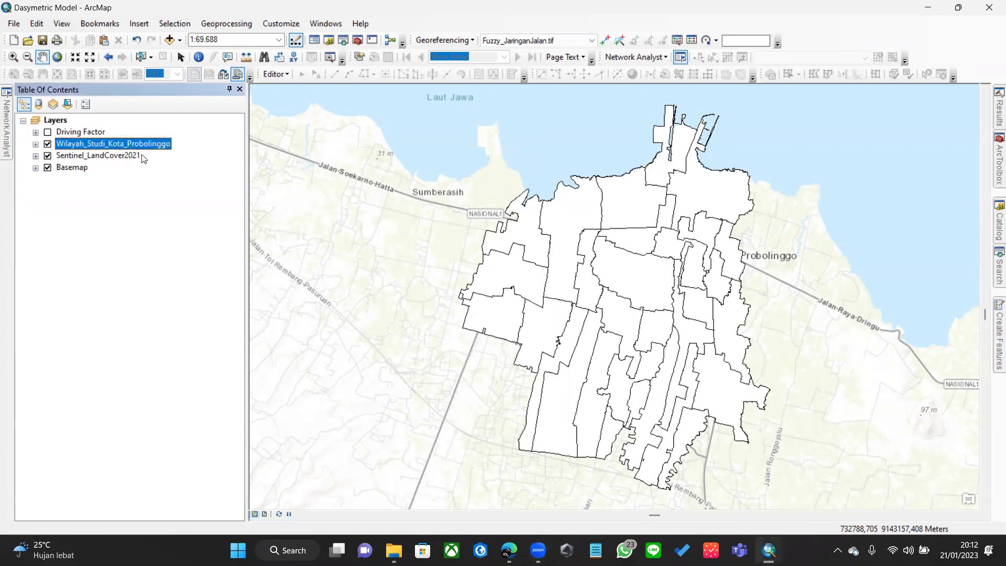
{"action": "left_click", "coordinate": [137, 157]}
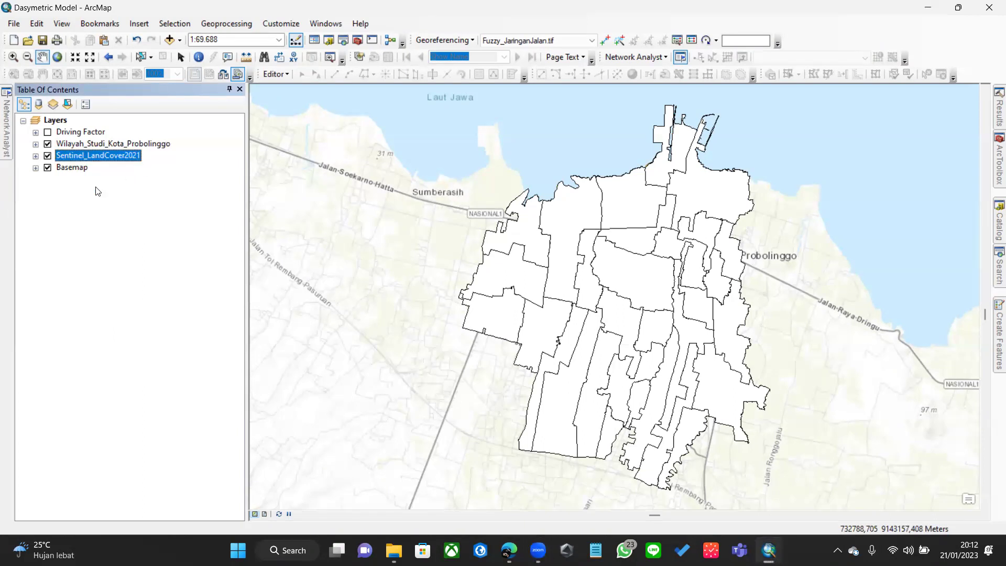
{"action": "left_click", "coordinate": [98, 144]}
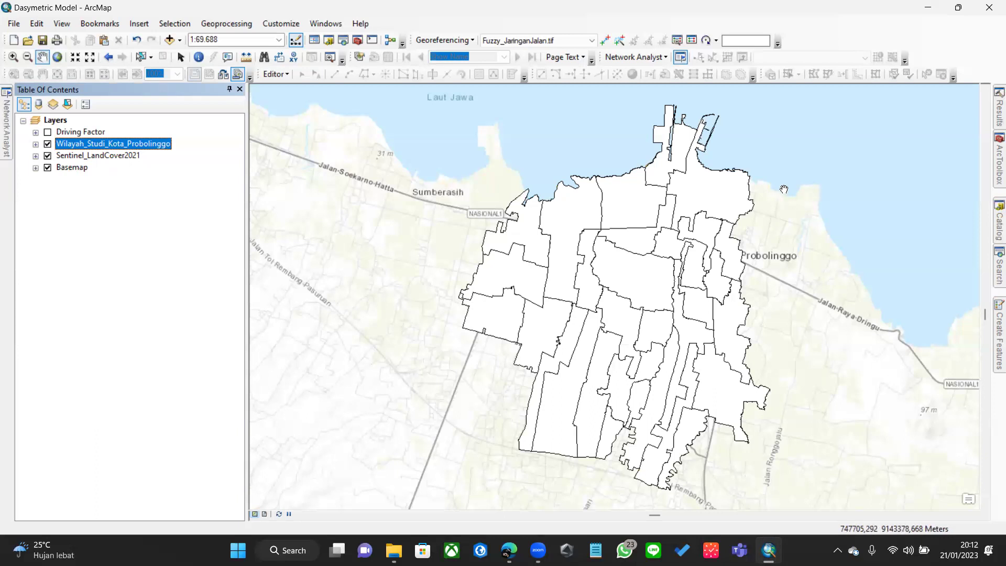
{"action": "left_click", "coordinate": [86, 155]}
{"action": "left_click", "coordinate": [87, 143]}
{"action": "left_click", "coordinate": [35, 144]}
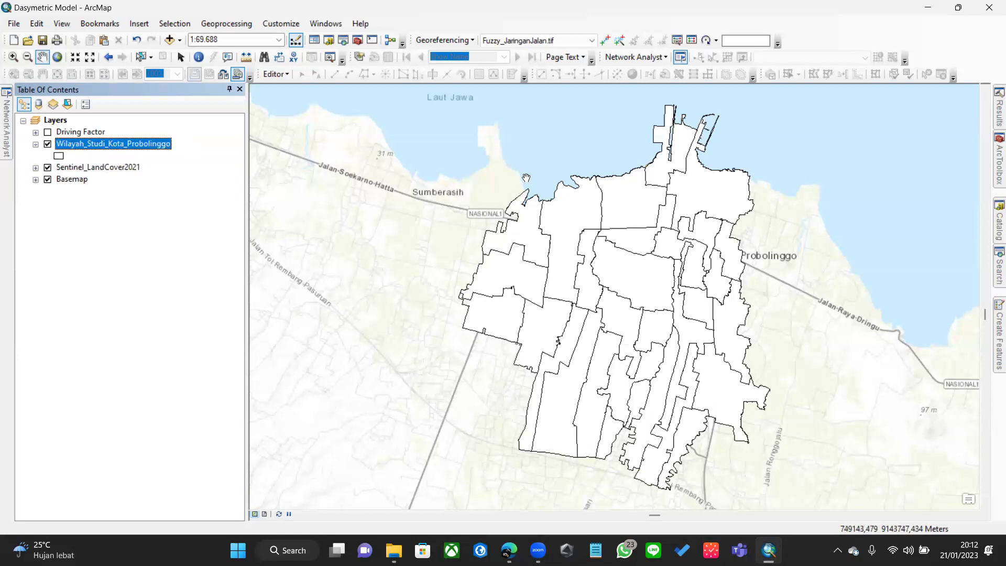
{"action": "left_click", "coordinate": [47, 144]}
{"action": "left_click", "coordinate": [48, 145]}
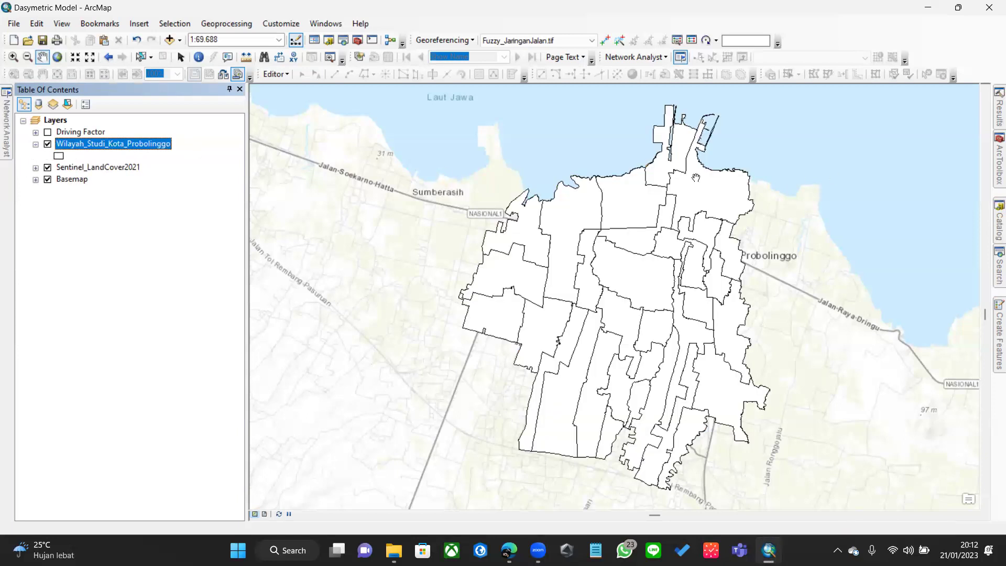
- Review the POPULASI values in the Wilayah_Studi_Kota_Probolinggo attribute table, and close the table
{"action": "right_click", "coordinate": [141, 149]}
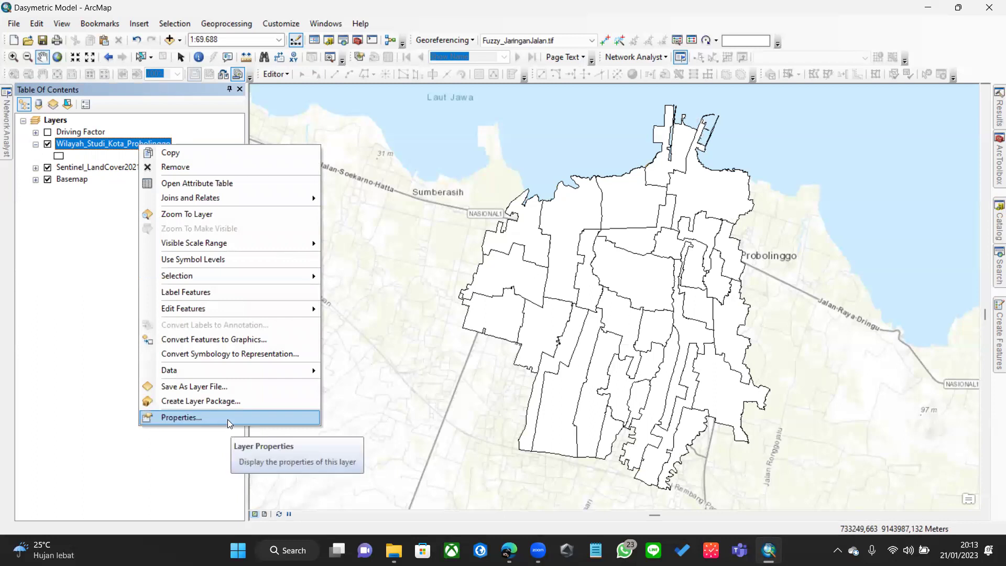
{"action": "left_click", "coordinate": [206, 186]}
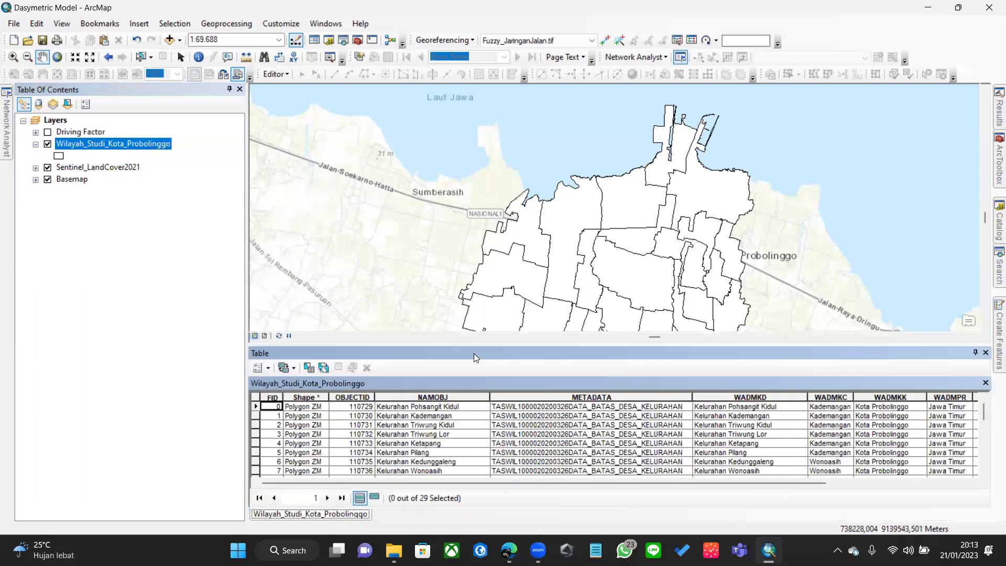
{"action": "left_click_drag", "start_coordinate": [496, 347], "coordinate": [496, 314]}
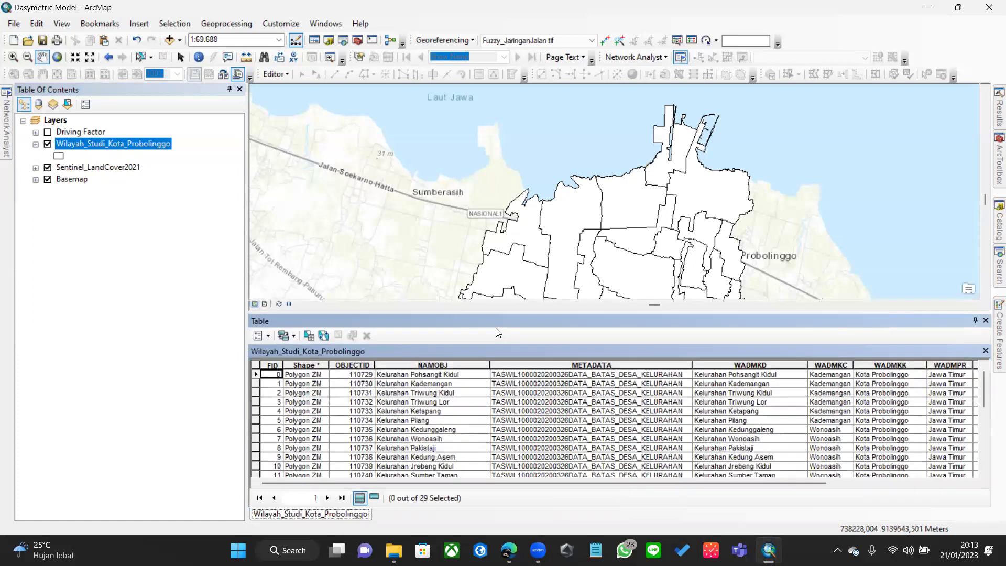
{"action": "left_click_drag", "start_coordinate": [506, 483], "coordinate": [648, 483]}
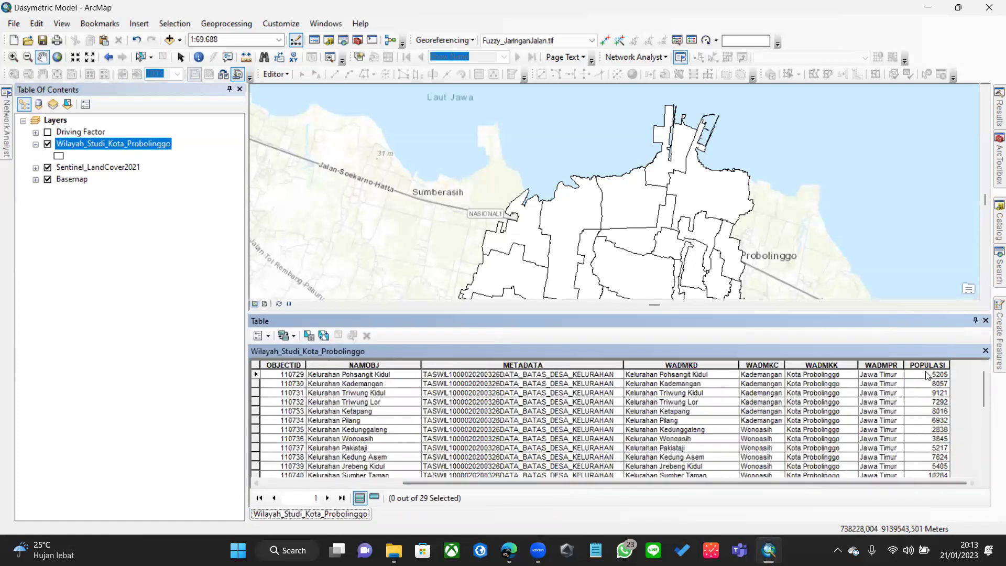
{"action": "scroll", "coordinate": [938, 398], "scroll_direction": "down", "scroll_amount": 5}
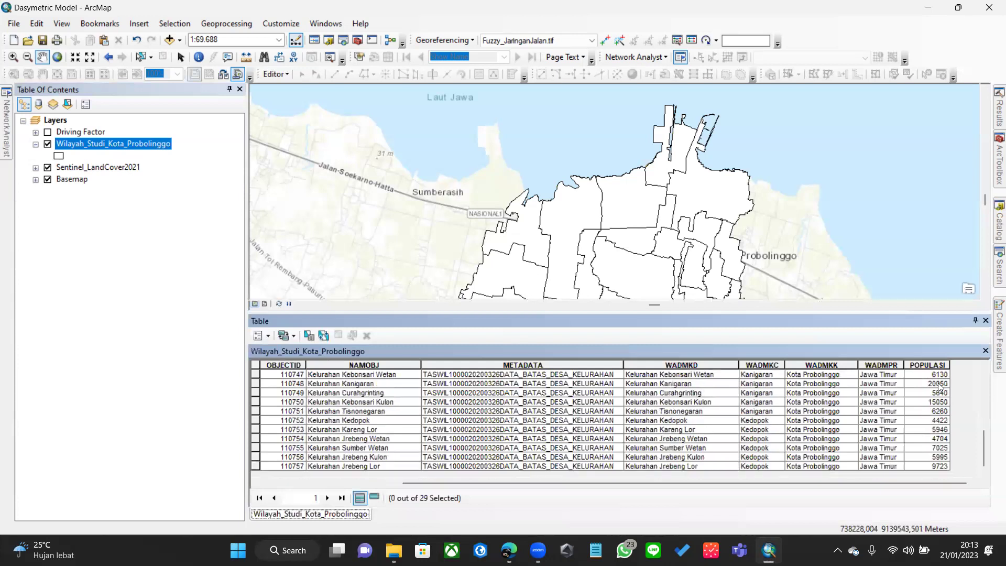
{"action": "left_click", "coordinate": [986, 320]}
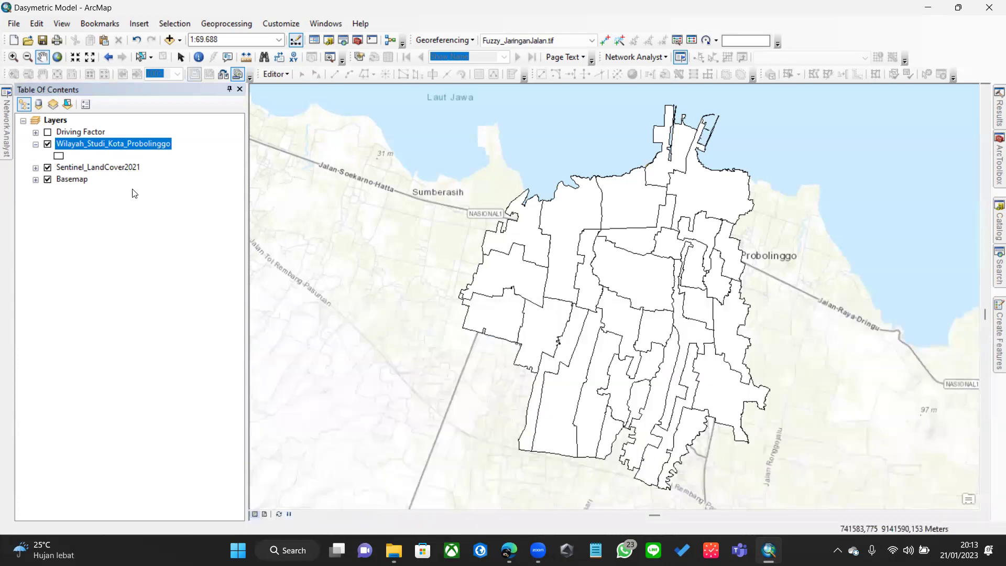
- Symbolize the Wilayah_Studi_Kota_Probolinggo layer with graduated colors based on POPULASI, using five classes and a green color ramp
{"action": "right_click", "coordinate": [135, 142]}
{"action": "left_click", "coordinate": [195, 414]}
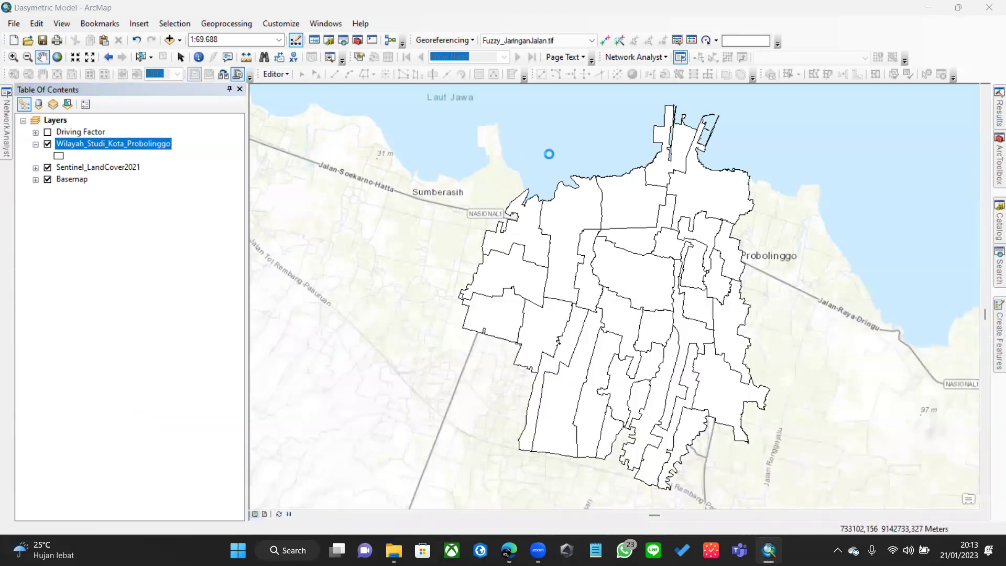
{"action": "left_click", "coordinate": [439, 116]}
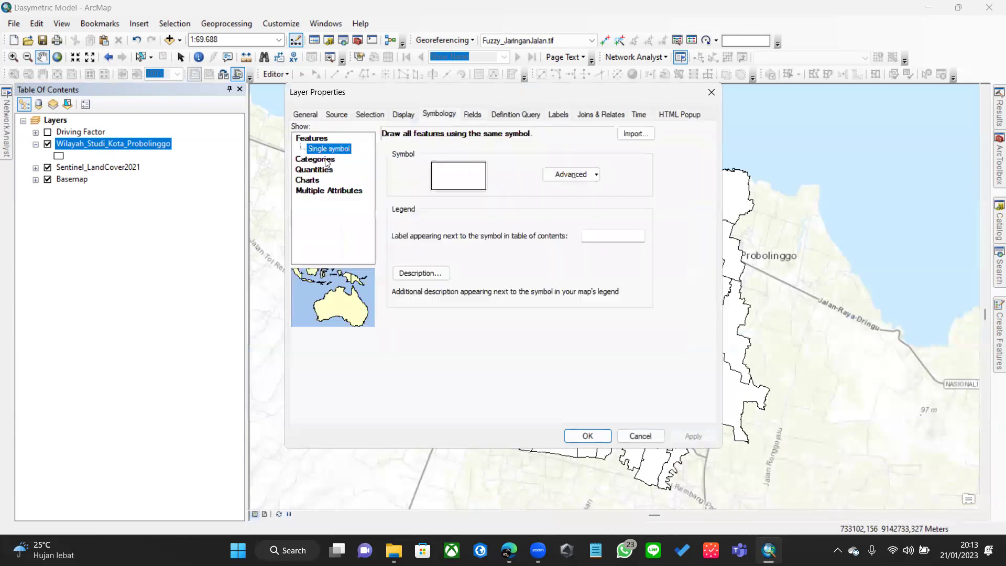
{"action": "left_click", "coordinate": [314, 148]}
{"action": "left_click", "coordinate": [325, 190]}
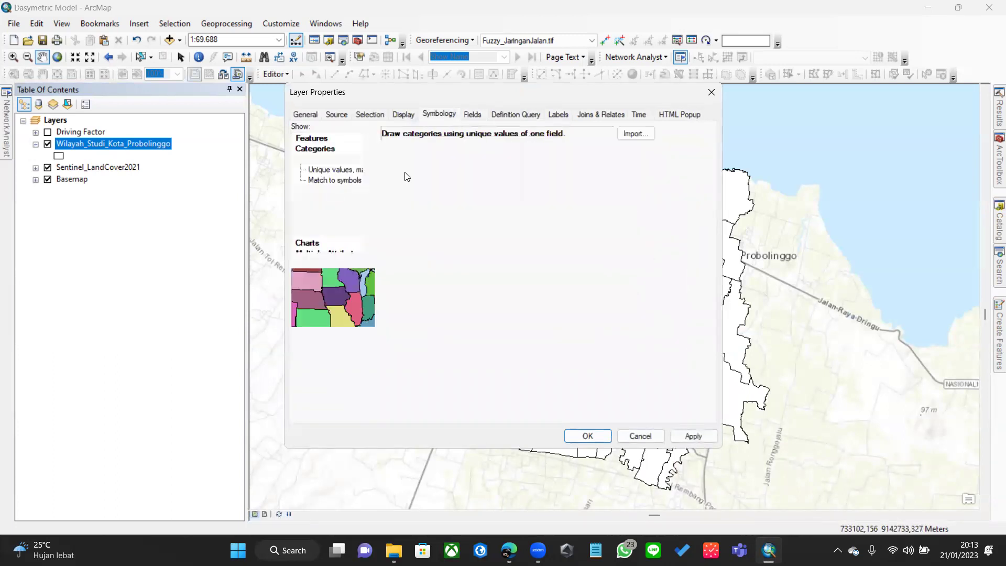
{"action": "left_click", "coordinate": [522, 162]}
{"action": "left_click", "coordinate": [470, 186]}
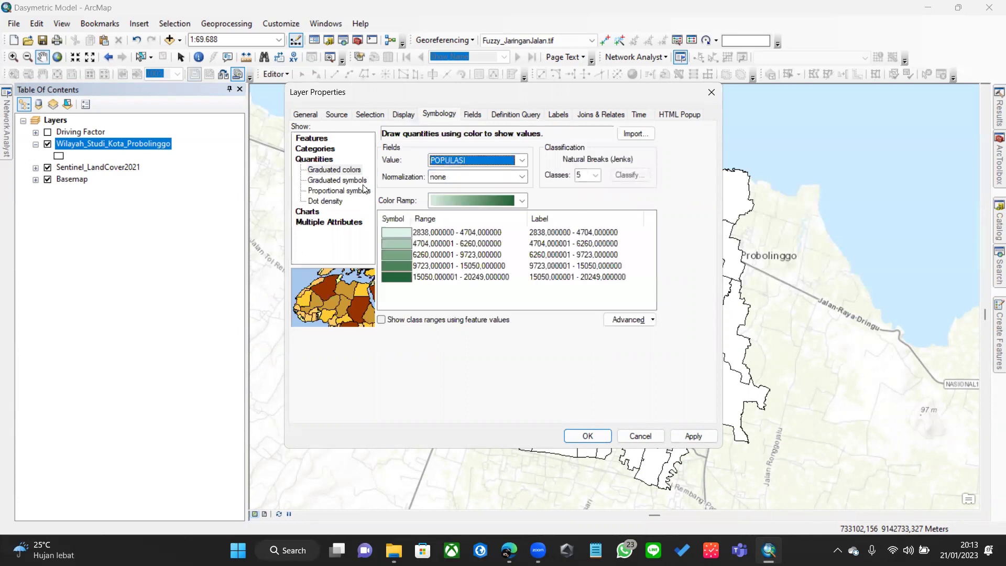
{"action": "left_click", "coordinate": [689, 437]}
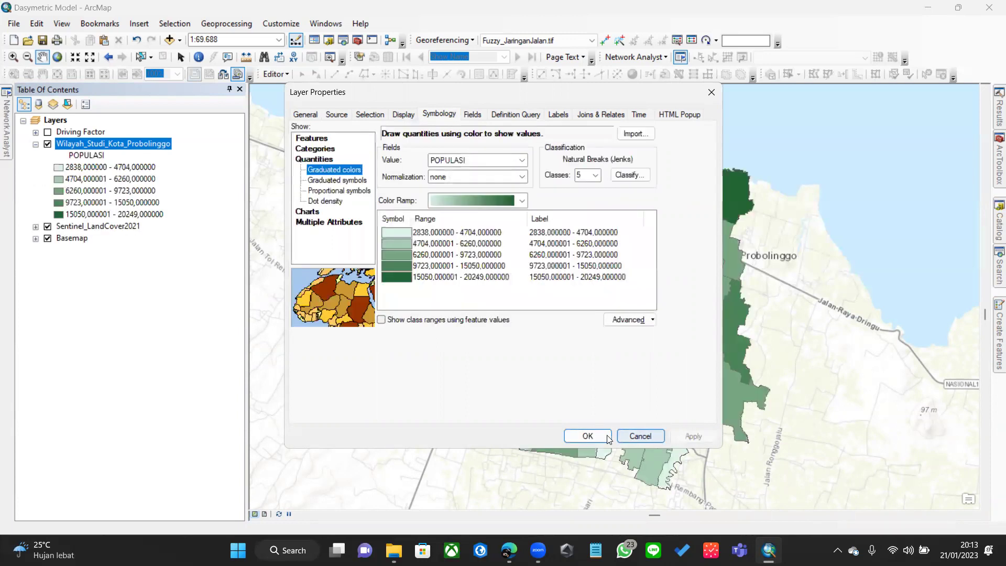
{"action": "left_click", "coordinate": [600, 435]}
- Check the Wilayah_Studi_Kota_Probolinggo layer's symbology settings and close its properties
{"action": "left_click", "coordinate": [154, 154]}
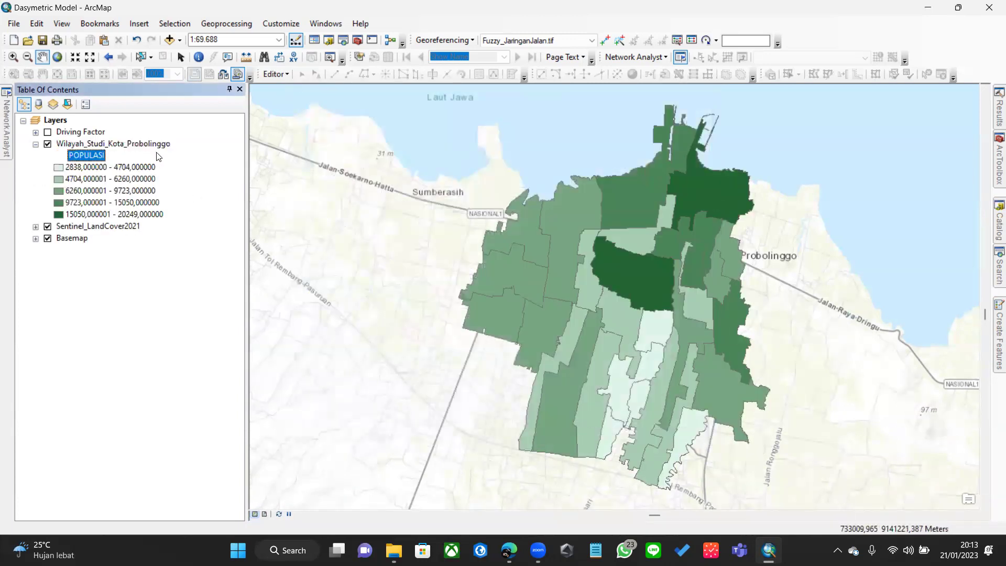
{"action": "right_click", "coordinate": [155, 146]}
{"action": "left_click", "coordinate": [199, 417]}
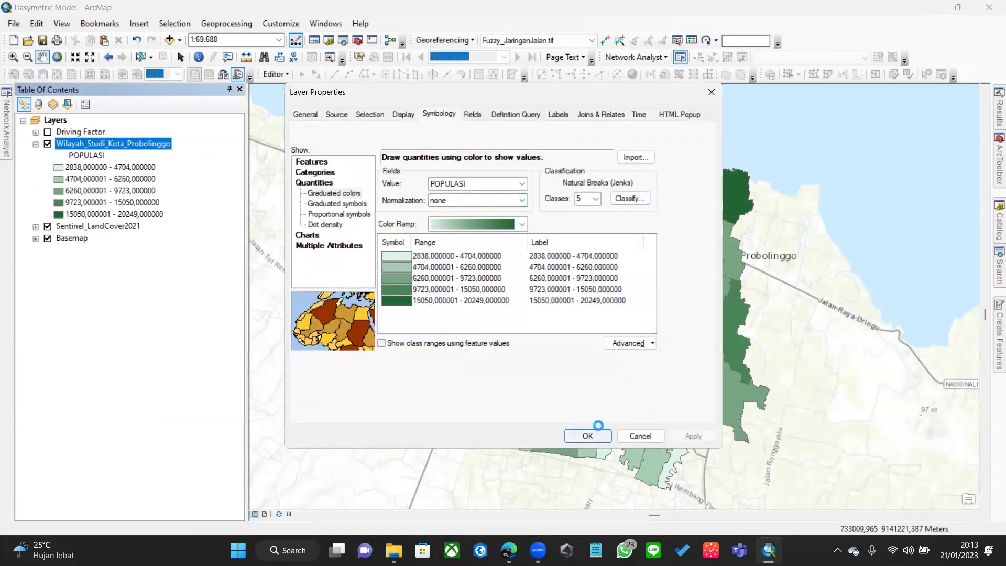
{"action": "left_click", "coordinate": [586, 435]}
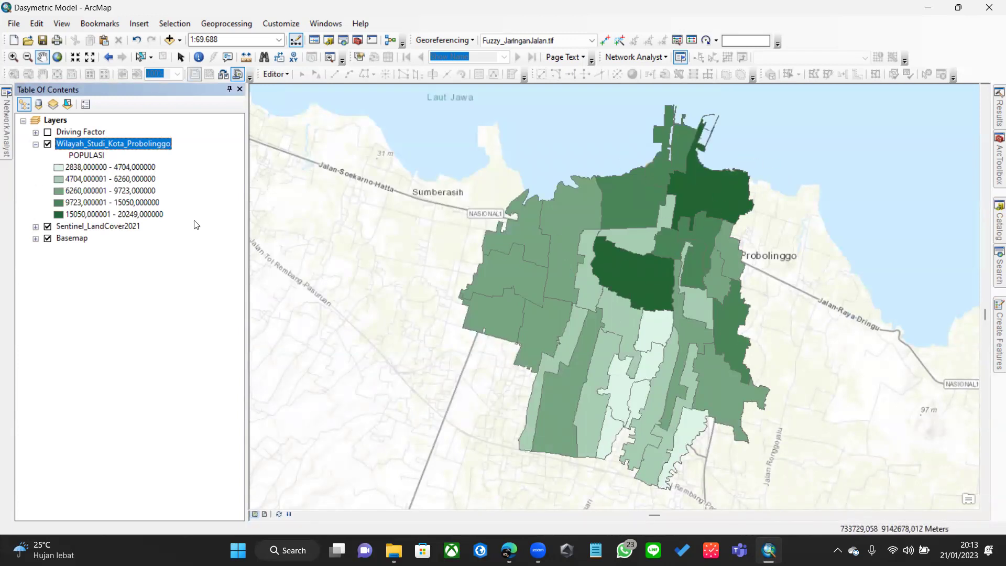
- Identify the dark green Kelurahan Kanigaran polygon to read its population, and close the results
{"action": "left_click", "coordinate": [199, 57]}
{"action": "left_click", "coordinate": [663, 295]}
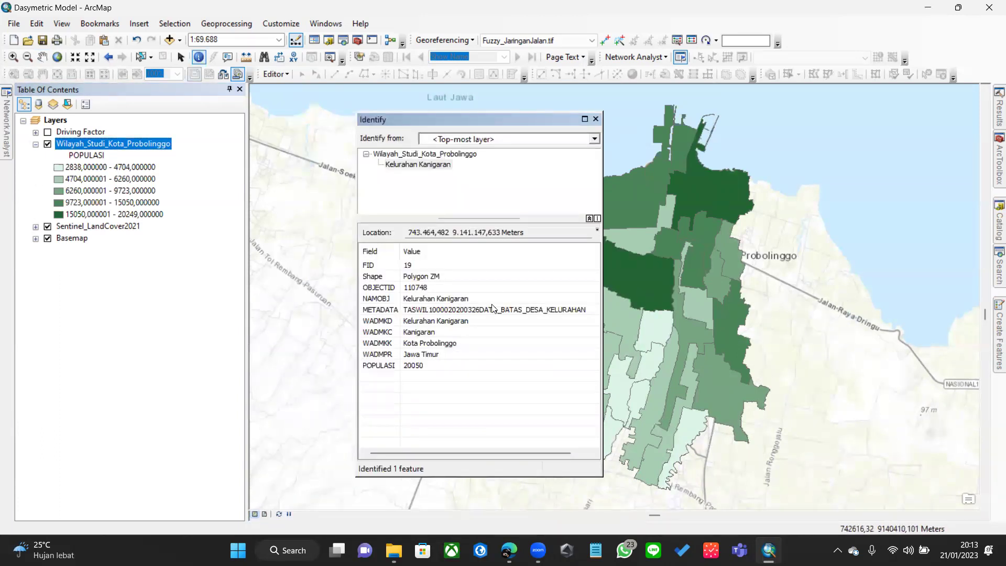
{"action": "left_click", "coordinate": [596, 119]}
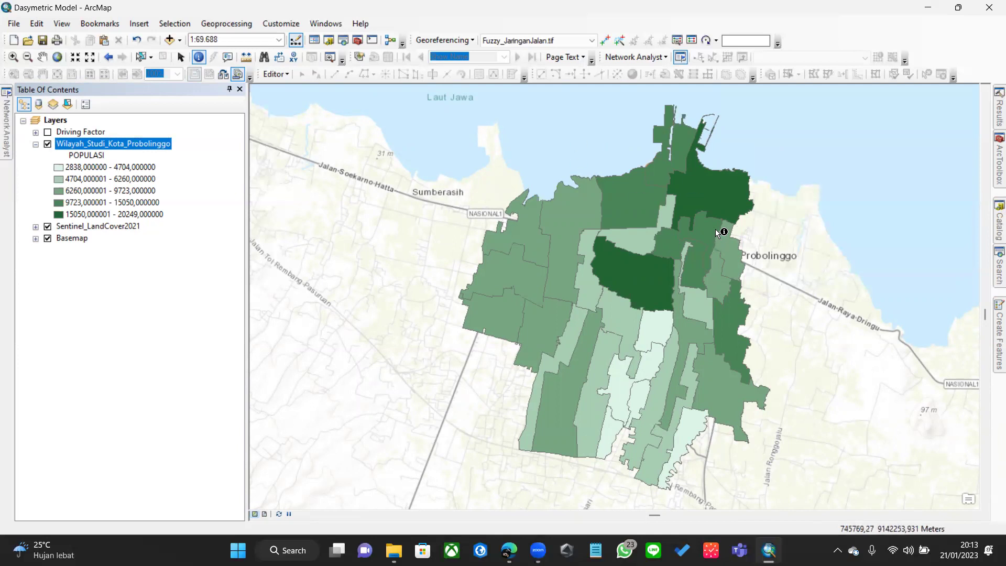
- Toggle the visibility of the Wilayah_Studi_Kota_Probolinggo and Sentinel_LandCover2021 layers to compare the population map with the basemap
{"action": "left_click", "coordinate": [47, 144]}
{"action": "left_click", "coordinate": [47, 144]}
{"action": "left_click", "coordinate": [48, 227]}
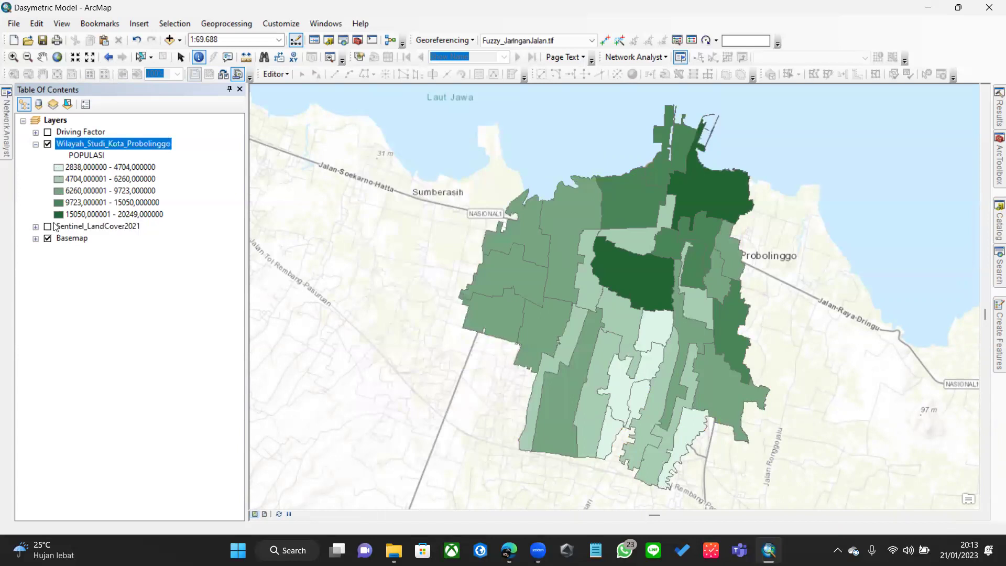
{"action": "left_click", "coordinate": [47, 144]}
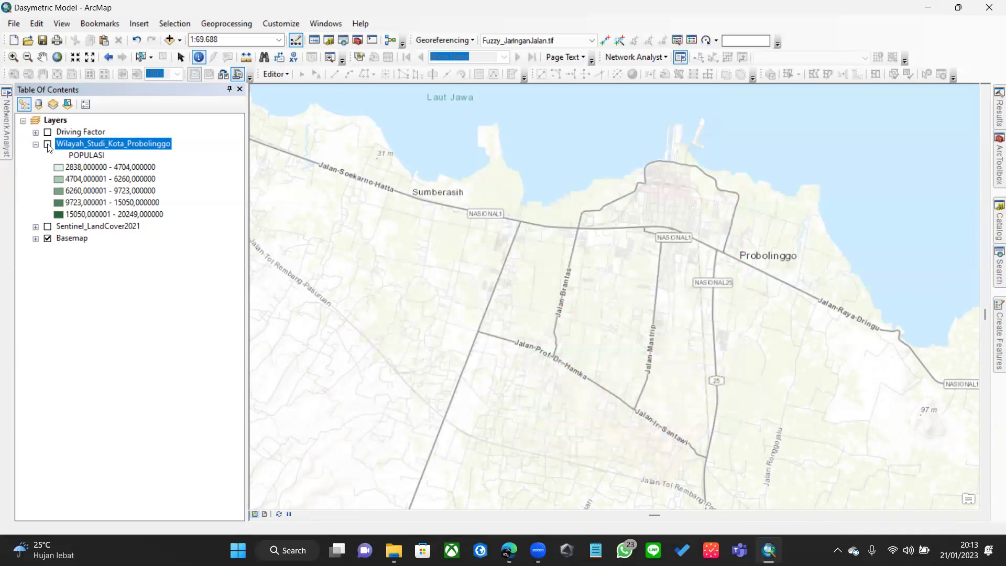
{"action": "left_click", "coordinate": [48, 144]}
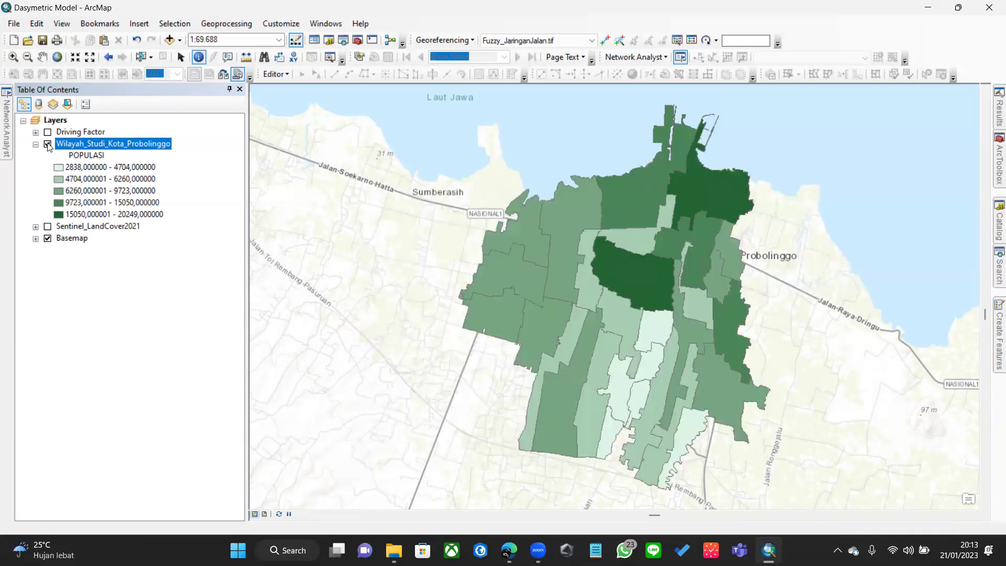
{"action": "left_click", "coordinate": [48, 144]}
{"action": "left_click", "coordinate": [47, 144]}
{"action": "left_click", "coordinate": [47, 226]}
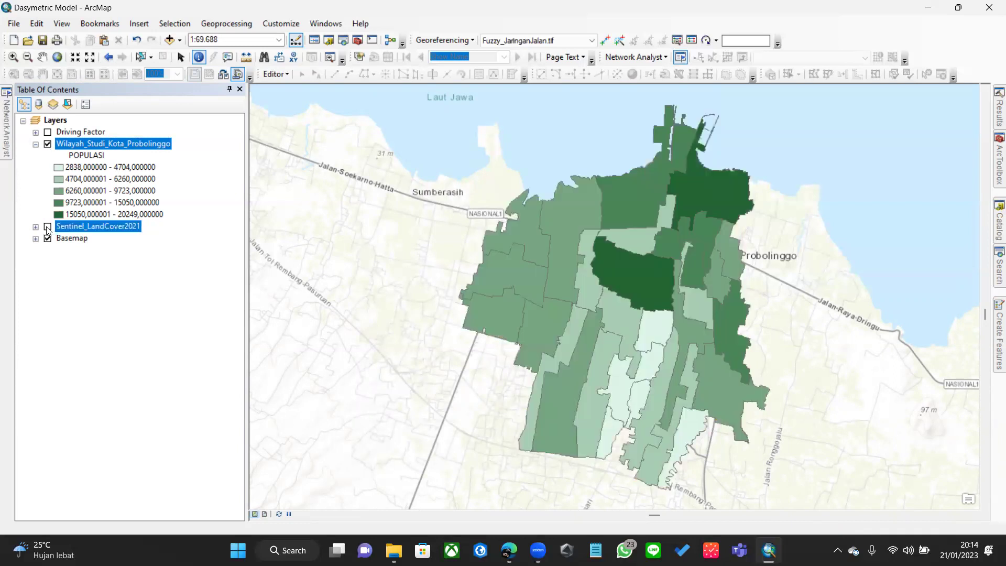
{"action": "left_click", "coordinate": [47, 144]}
{"action": "left_click", "coordinate": [48, 144]}
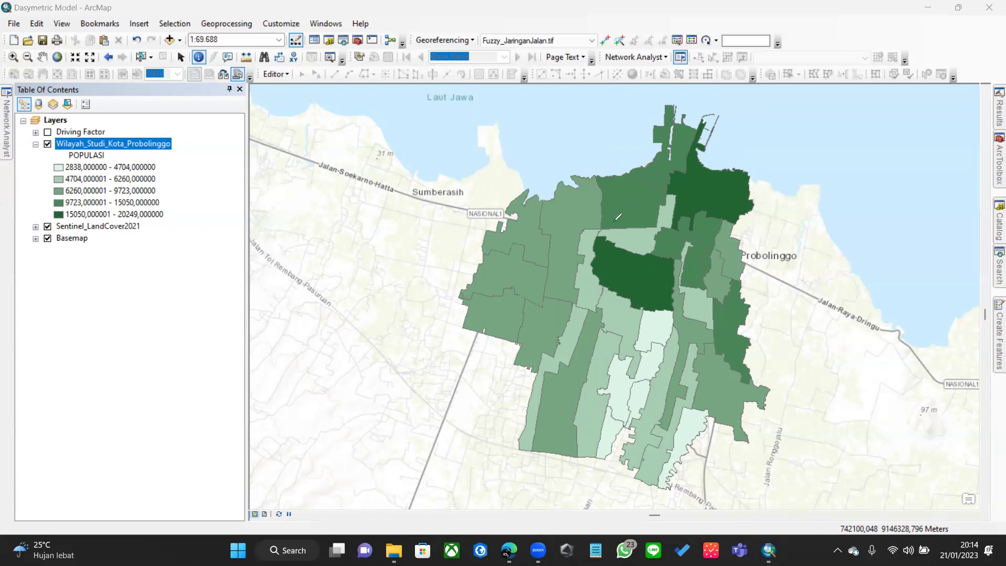
- Identify Kelurahan Kanigaran, Kelurahan Sukabumi and the adjoining coastal kelurahan to the west to compare their POPULASI values
{"action": "mouse_move", "coordinate": [624, 200]}
{"action": "left_mouse_down"}
{"action": "mouse_move", "coordinate": [582, 211]}
{"action": "mouse_move", "coordinate": [606, 238]}
{"action": "mouse_move", "coordinate": [642, 215]}
{"action": "mouse_move", "coordinate": [628, 201]}
{"action": "left_mouse_up"}
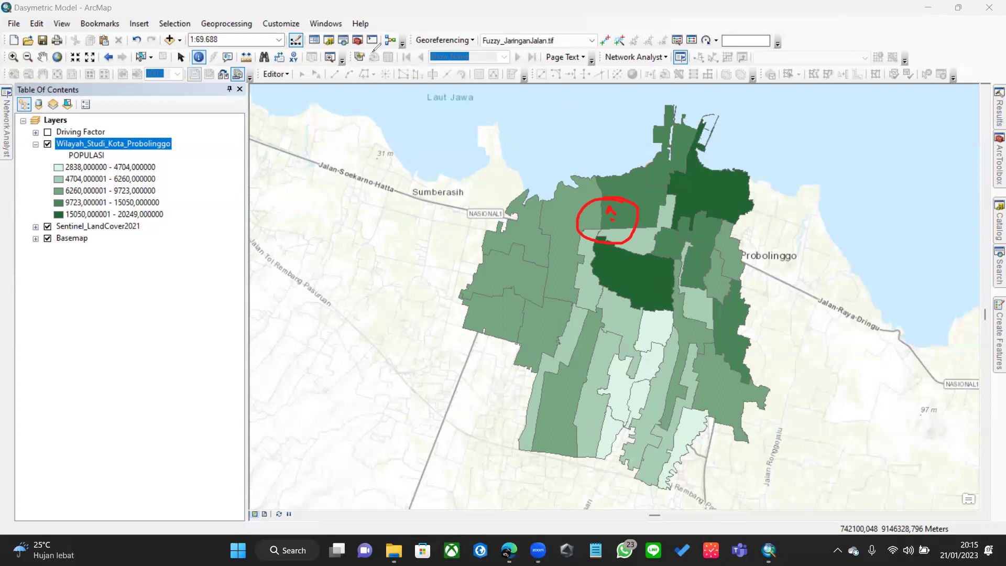
{"action": "left_click", "coordinate": [655, 273]}
{"action": "left_click", "coordinate": [595, 119]}
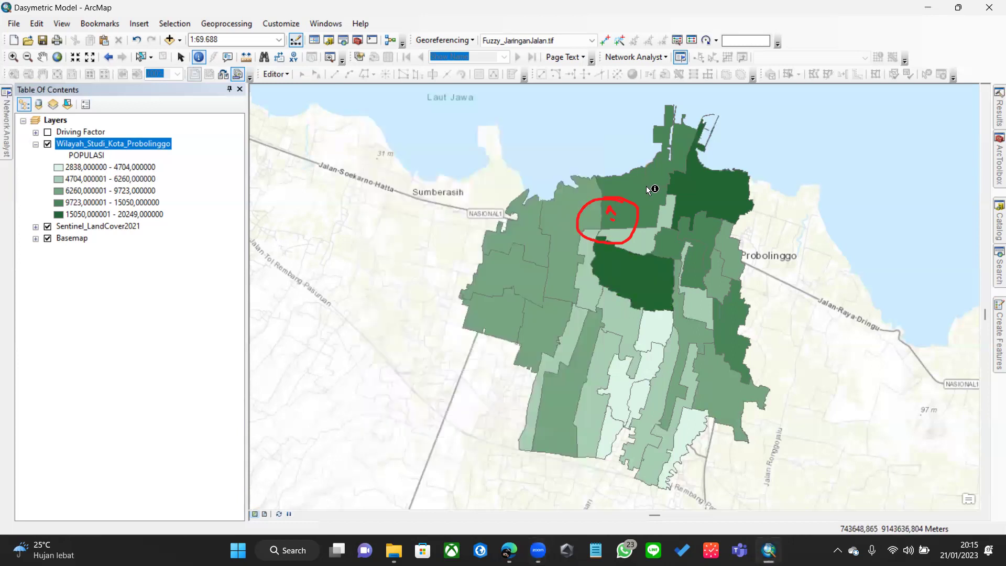
{"action": "left_click", "coordinate": [615, 201]}
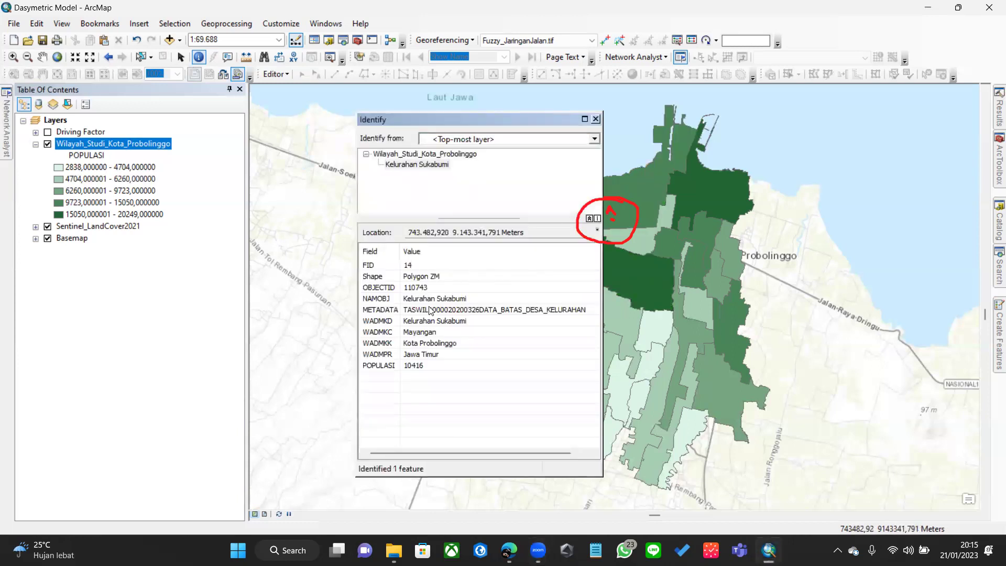
{"action": "left_click", "coordinate": [408, 367]}
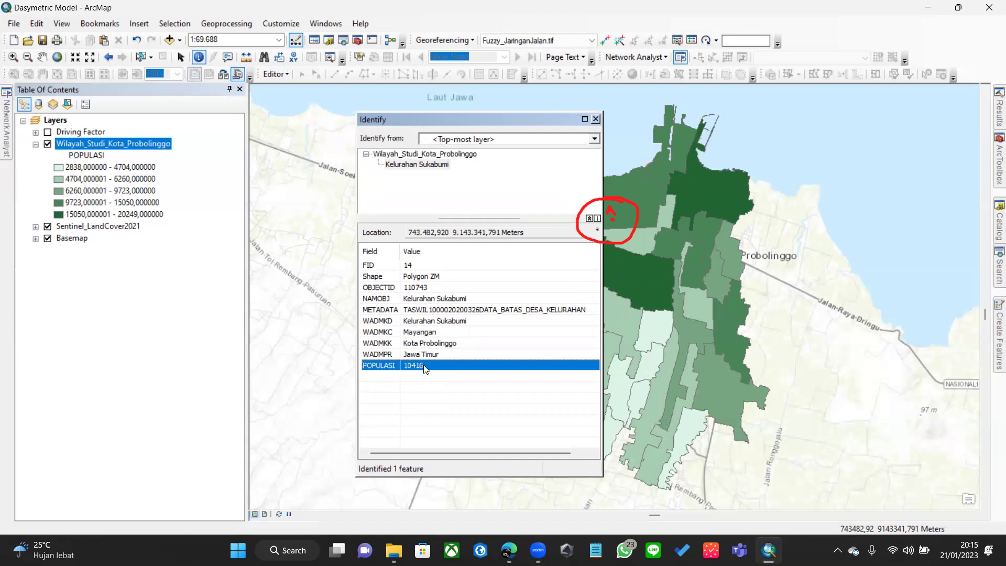
{"action": "left_click", "coordinate": [596, 119]}
{"action": "left_click", "coordinate": [610, 199]}
{"action": "left_click", "coordinate": [596, 119]}
{"action": "left_click", "coordinate": [544, 195]}
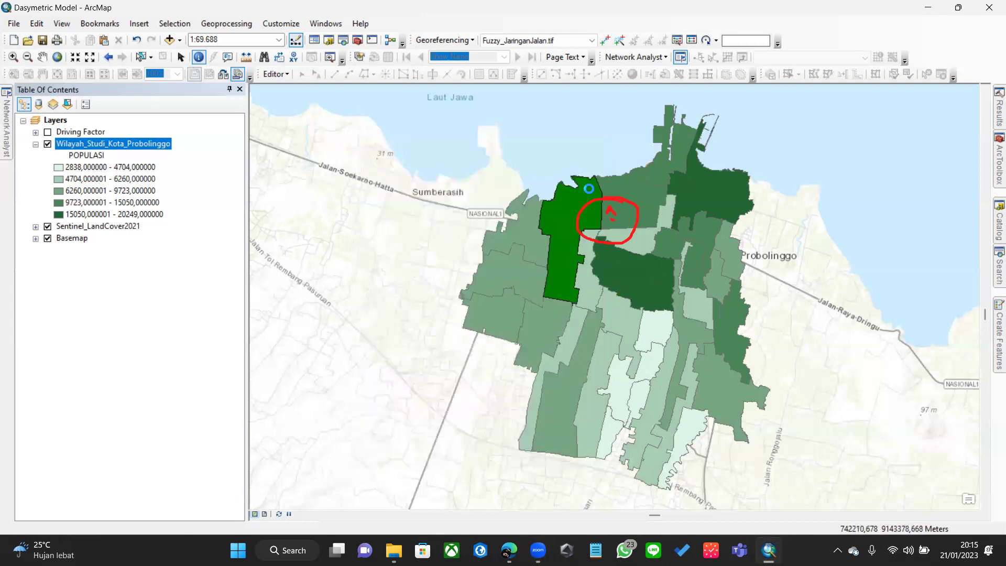
{"action": "left_click", "coordinate": [596, 119]}
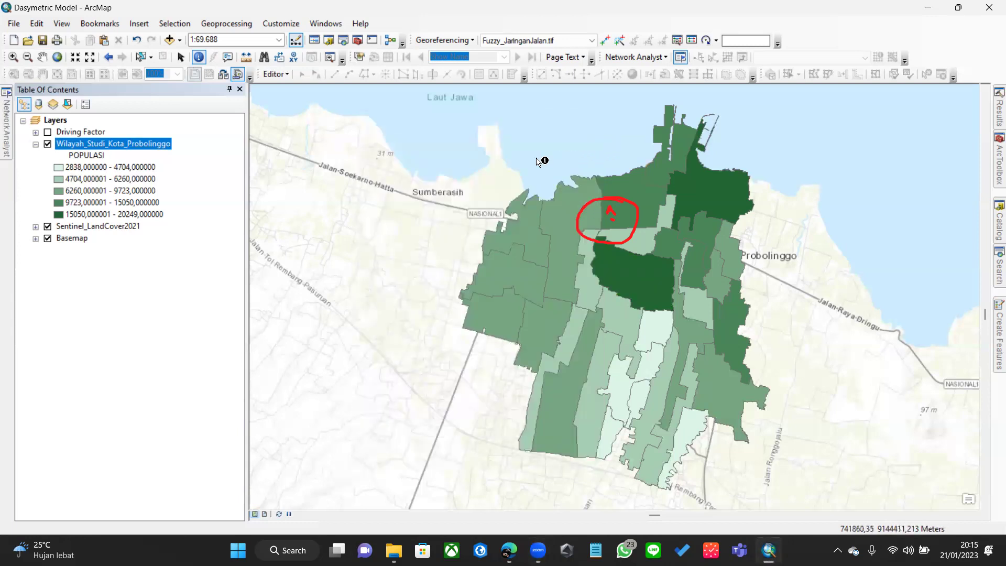
{"action": "left_click", "coordinate": [196, 320]}
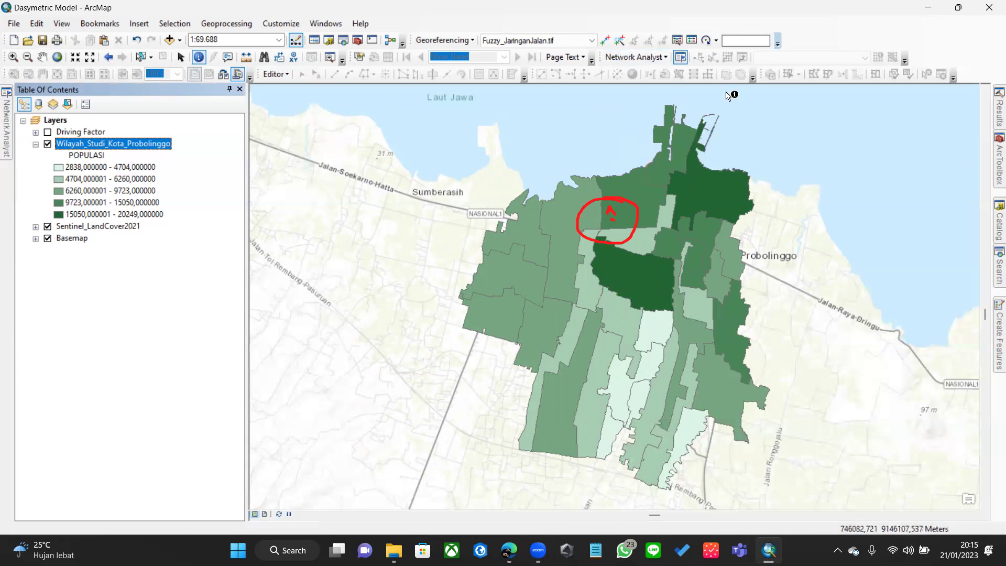
{"action": "right_click", "coordinate": [728, 95]}
{"action": "left_click", "coordinate": [700, 99]}
- Hide and collapse the Wilayah_Studi_Kota_Probolinggo layer, and show the Sentinel_LandCover2021 layer with its class legend
{"action": "left_click", "coordinate": [47, 143]}
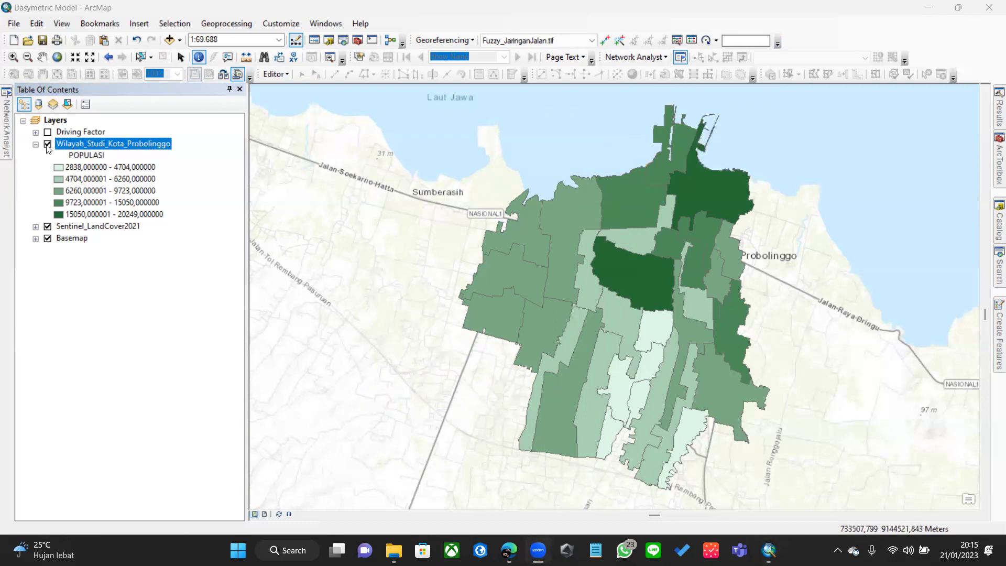
{"action": "left_click", "coordinate": [35, 144]}
{"action": "left_click", "coordinate": [97, 157]}
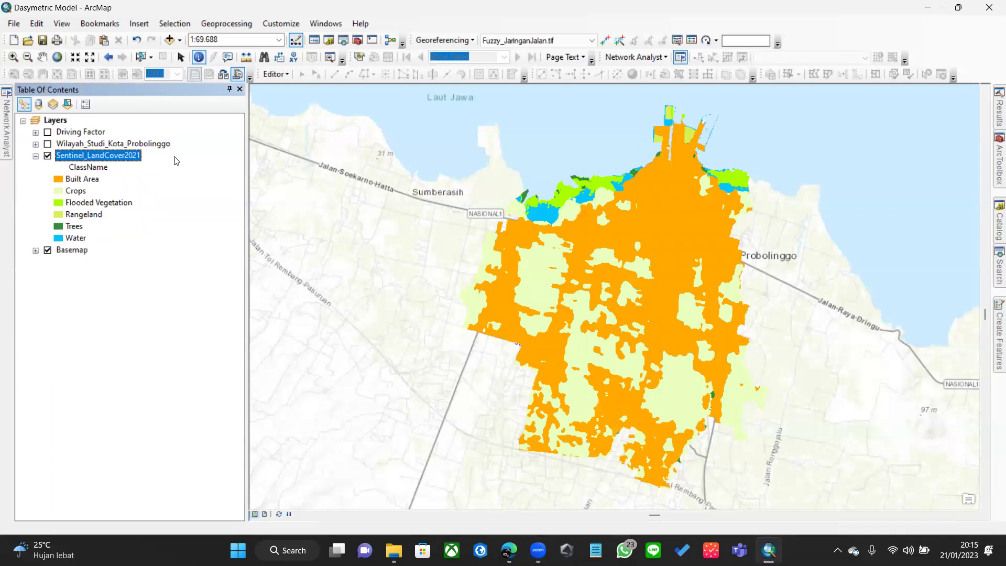
- Collapse the Sentinel_LandCover2021 legend and expand the Driving Factor group to review its road network, education and office layers
{"action": "left_click", "coordinate": [152, 144]}
{"action": "left_click", "coordinate": [131, 156]}
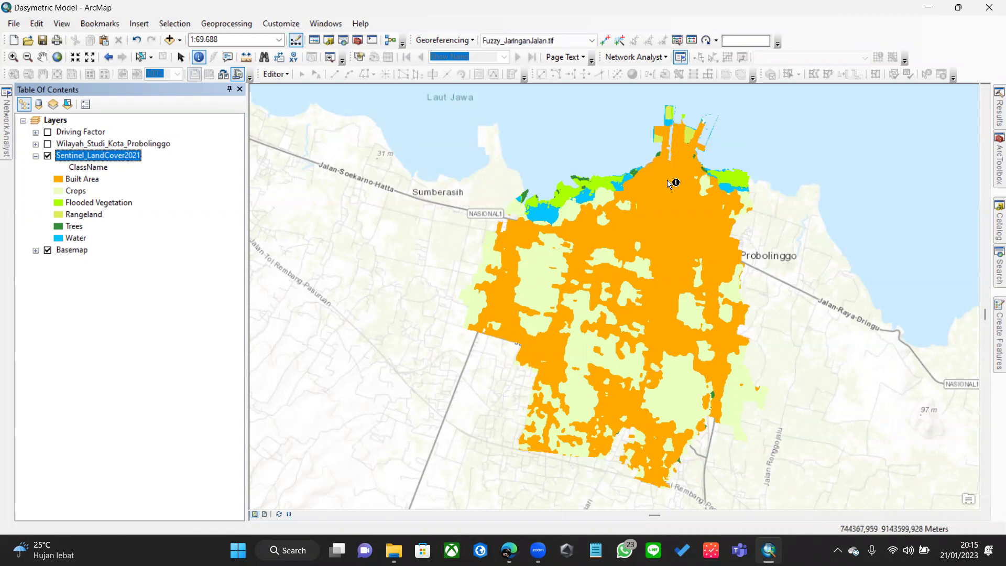
{"action": "left_click", "coordinate": [83, 179]}
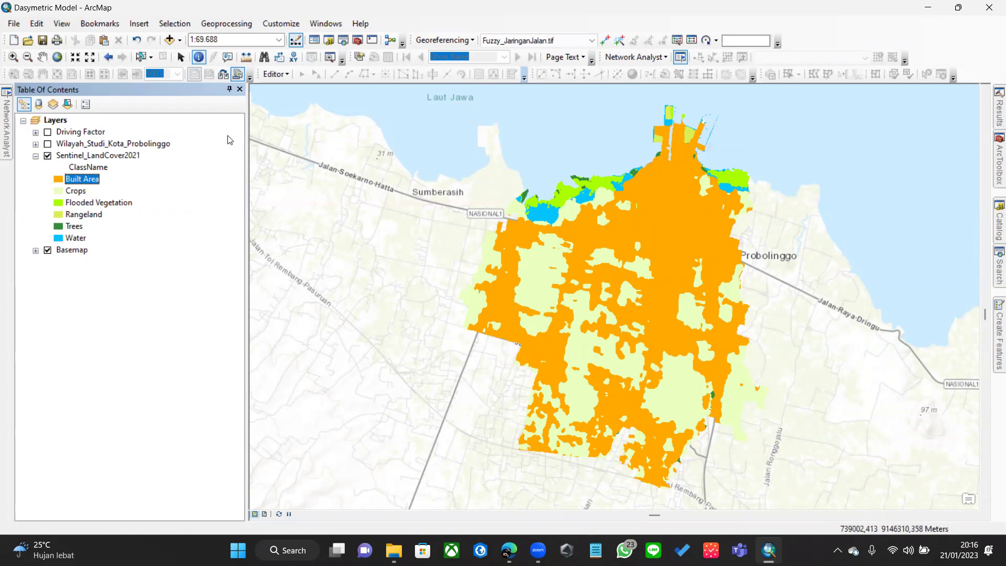
{"action": "left_click", "coordinate": [35, 155]}
{"action": "left_click", "coordinate": [36, 132]}
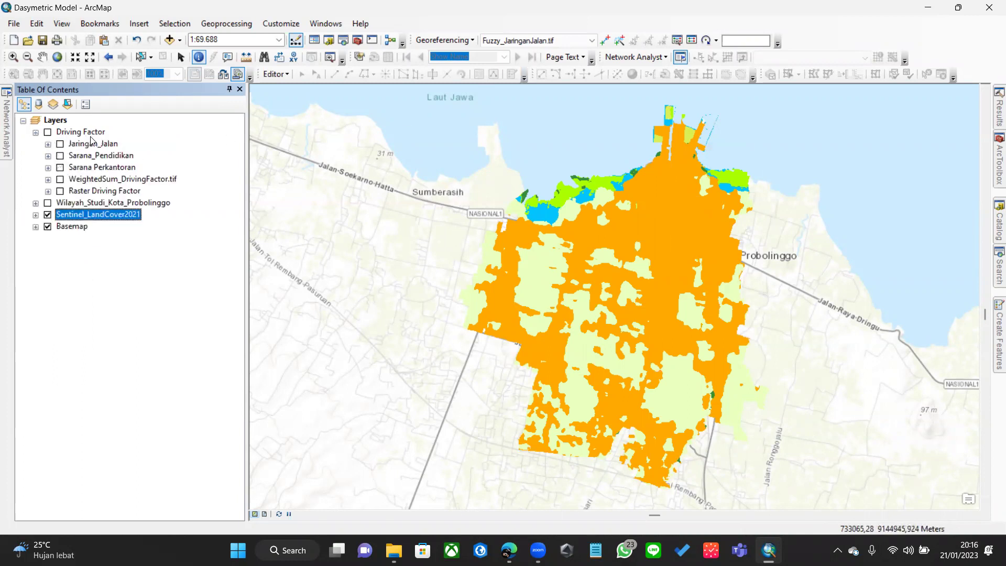
{"action": "left_click", "coordinate": [67, 133]}
{"action": "left_click", "coordinate": [89, 145]}
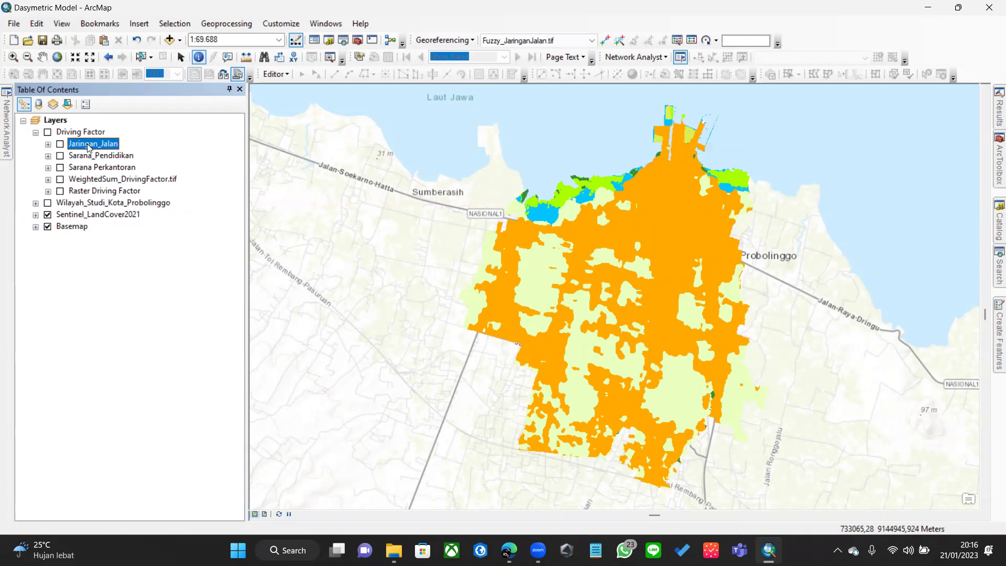
{"action": "left_click", "coordinate": [97, 156]}
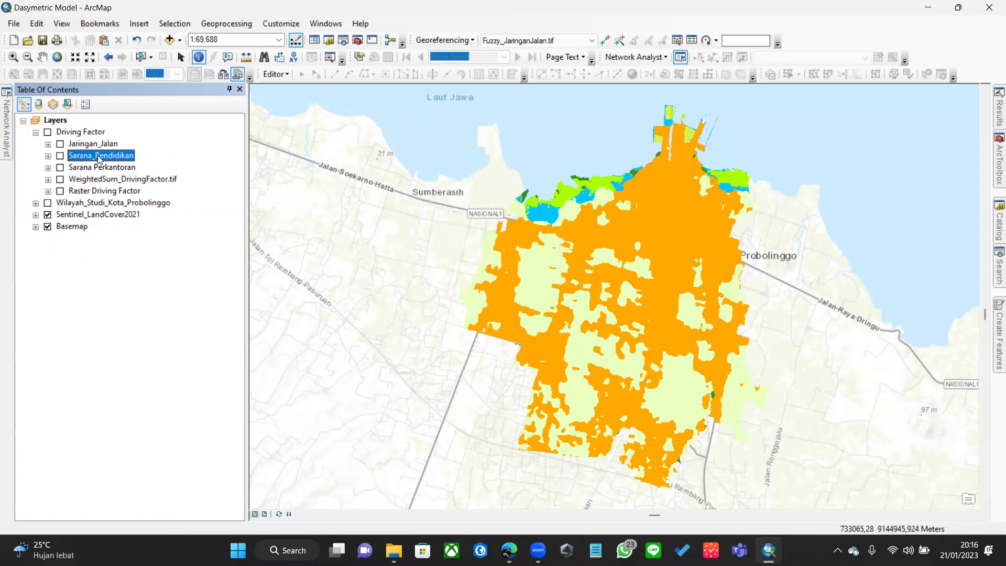
- Preview the Jaringan_Jalan, Sarana_Pendidikan and Sarana Perkantoran layers by toggling their visibility, and collapse and hide the Driving Factor group
{"action": "left_click_drag", "start_coordinate": [97, 157], "coordinate": [49, 136]}
{"action": "left_click", "coordinate": [47, 134]}
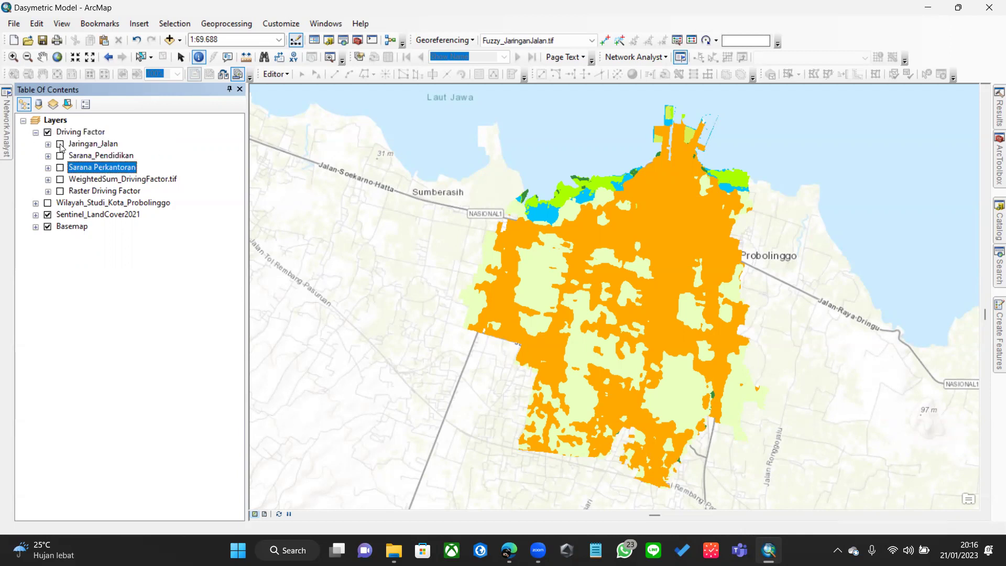
{"action": "left_click", "coordinate": [60, 143]}
{"action": "left_click", "coordinate": [60, 144]}
{"action": "left_click", "coordinate": [59, 156]}
{"action": "left_click", "coordinate": [59, 156]}
{"action": "left_click", "coordinate": [60, 167]}
{"action": "left_click", "coordinate": [35, 133]}
{"action": "left_click", "coordinate": [48, 132]}
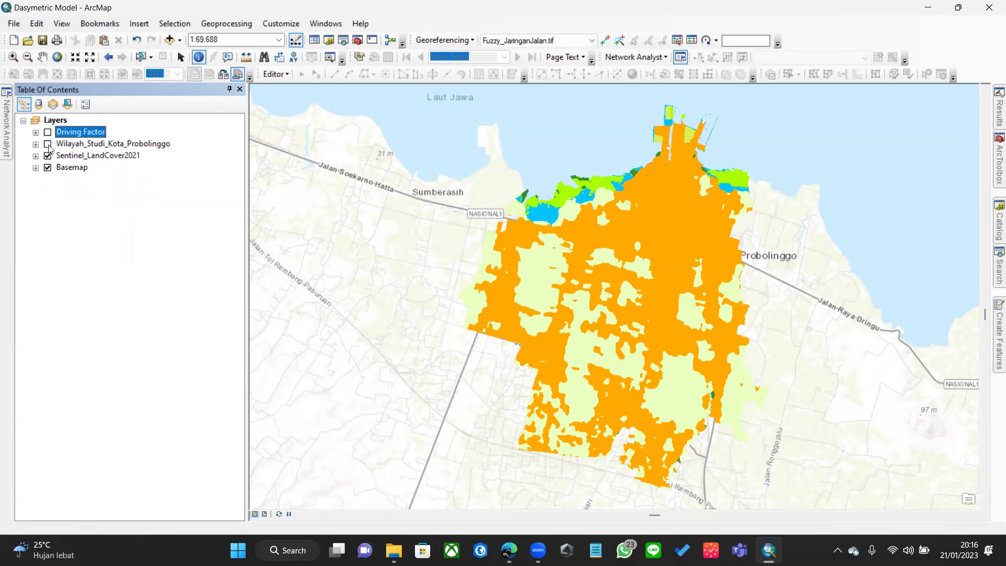
- Show the Wilayah_Studi_Kota_Probolinggo layer and open the Polygon to Raster conversion tool
{"action": "left_click", "coordinate": [48, 144]}
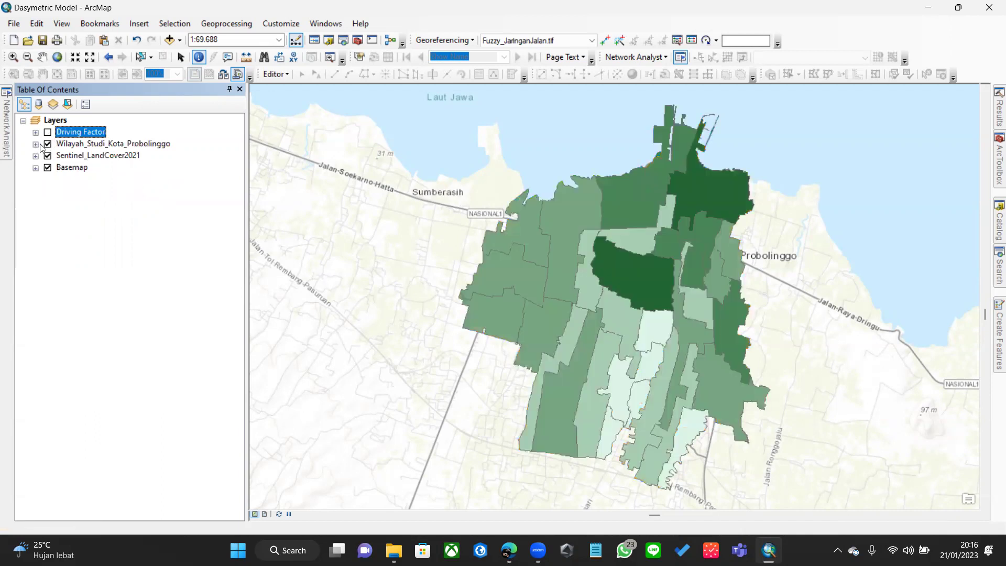
{"action": "left_click", "coordinate": [102, 144]}
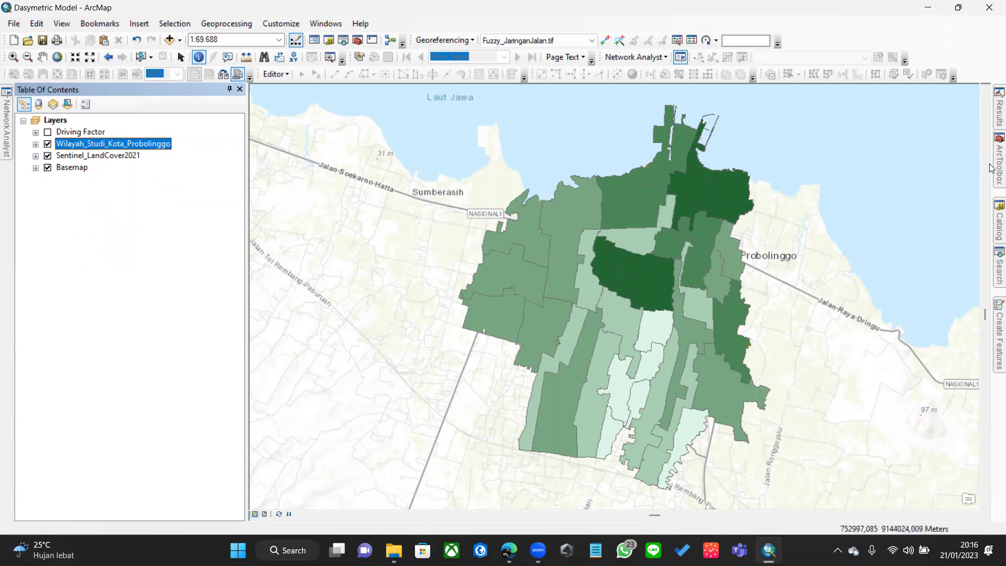
{"action": "mouse_move", "coordinate": [993, 159]}
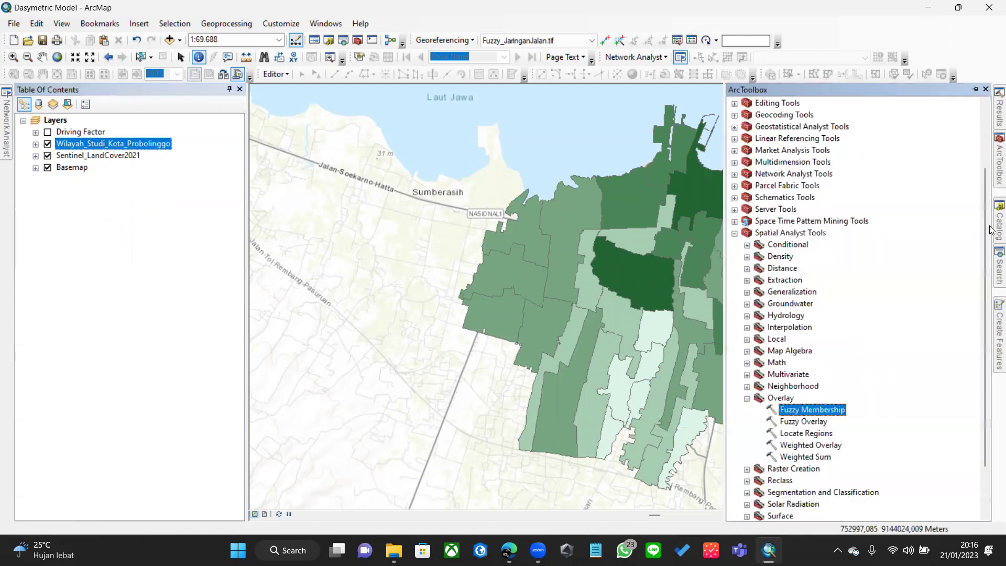
{"action": "scroll", "coordinate": [860, 210], "scroll_direction": "up", "scroll_amount": 3}
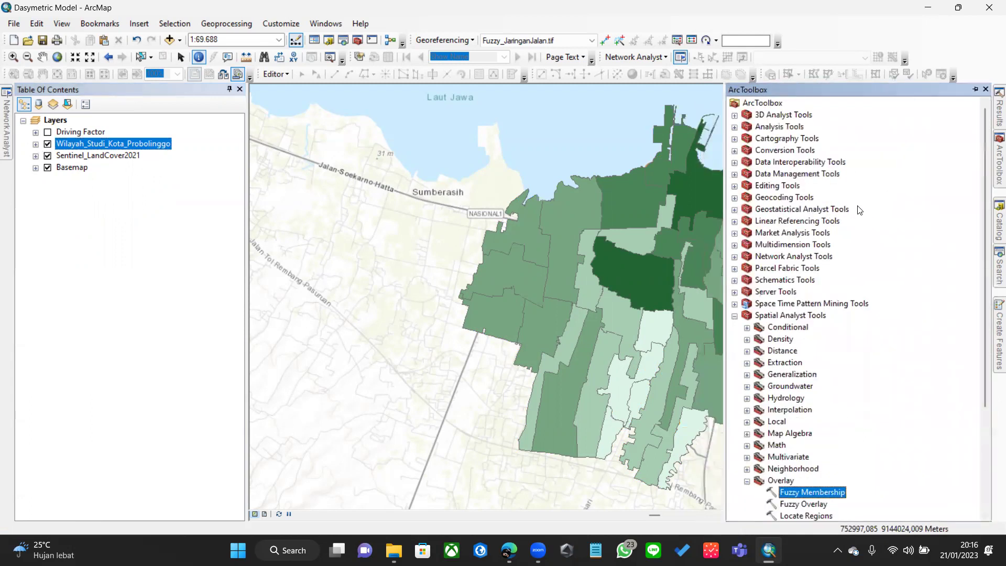
{"action": "left_click", "coordinate": [736, 316]}
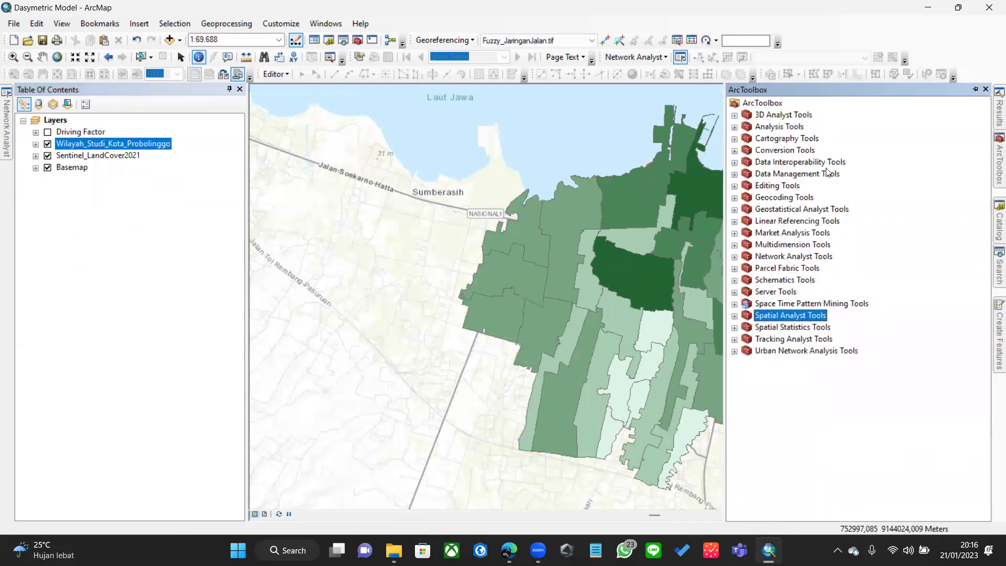
{"action": "left_click", "coordinate": [735, 150]}
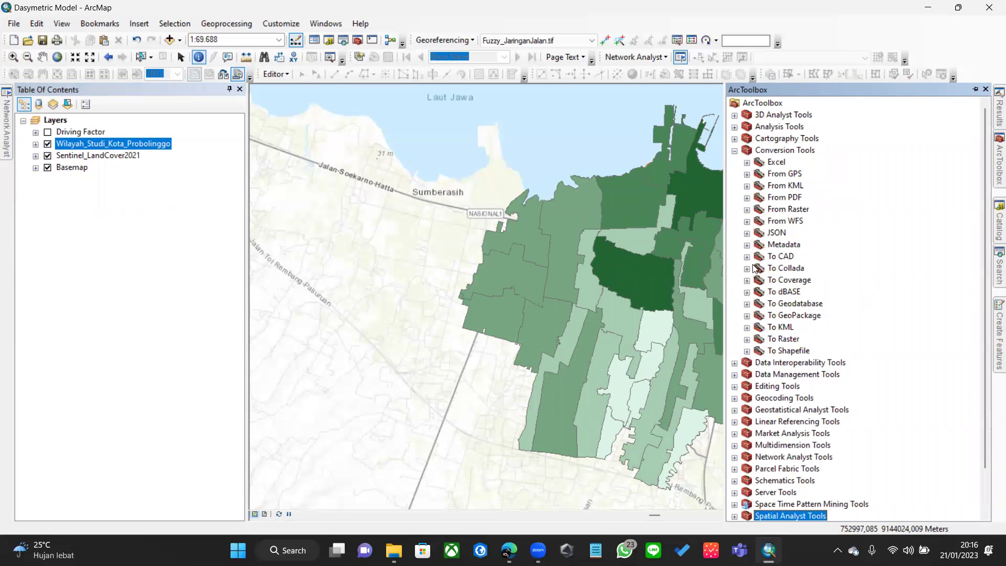
{"action": "left_click", "coordinate": [747, 339]}
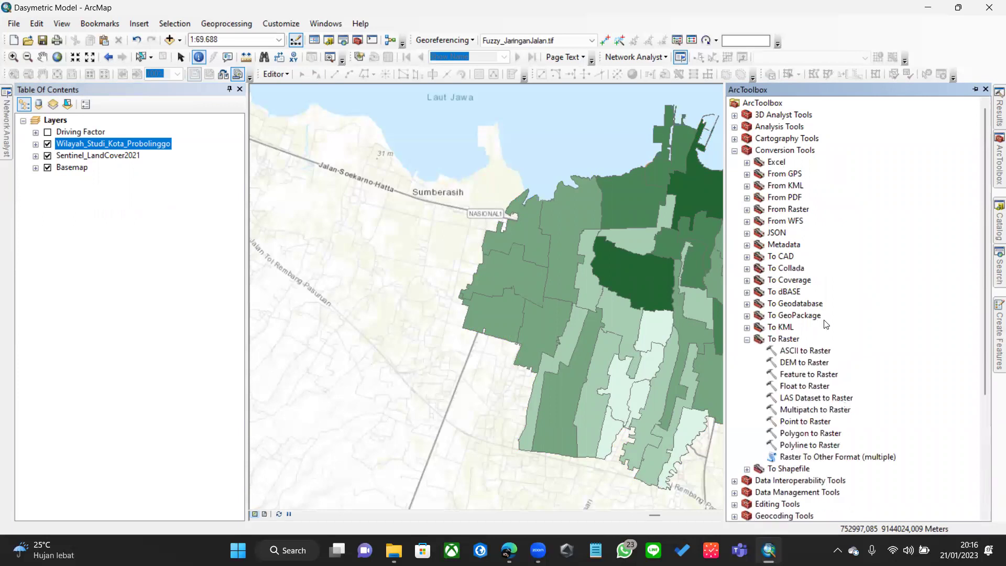
{"action": "left_click", "coordinate": [783, 340]}
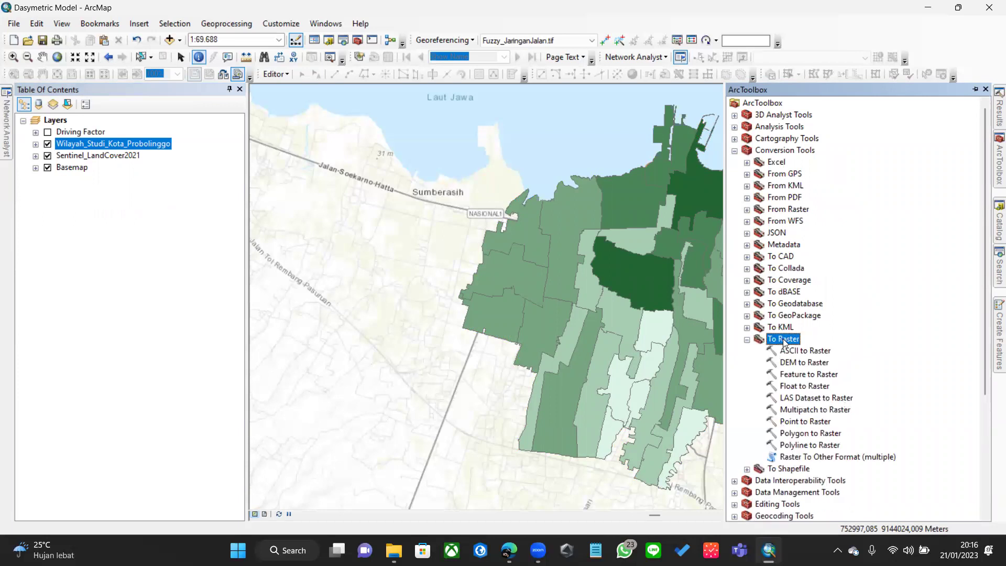
{"action": "double_click", "coordinate": [812, 434]}
- Set Wilayah_Studi_Kota_Probolinggo as the input features and POPULASI as the value field for the raster conversion
{"action": "left_click", "coordinate": [82, 141]}
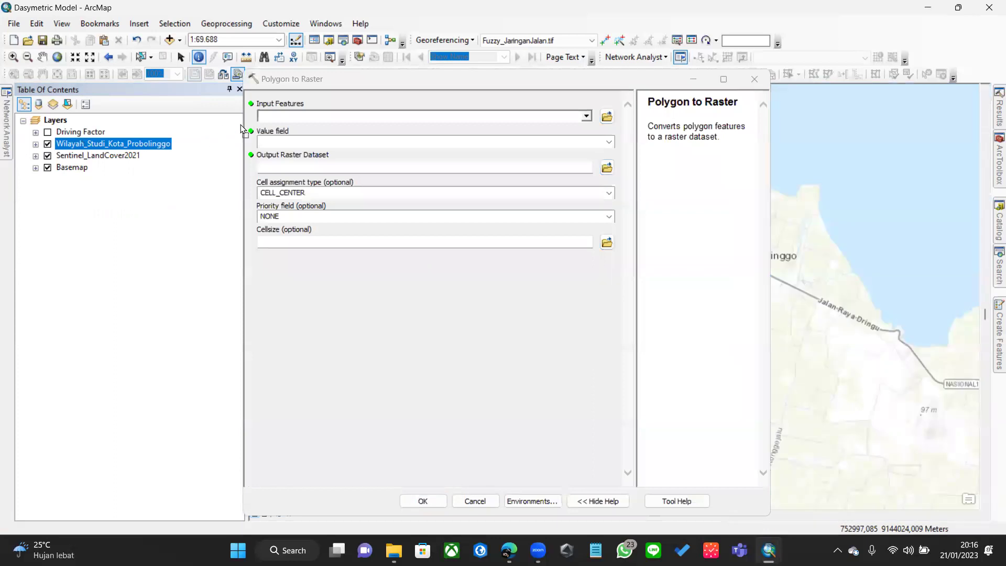
{"action": "left_click_drag", "start_coordinate": [297, 115], "coordinate": [299, 116]}
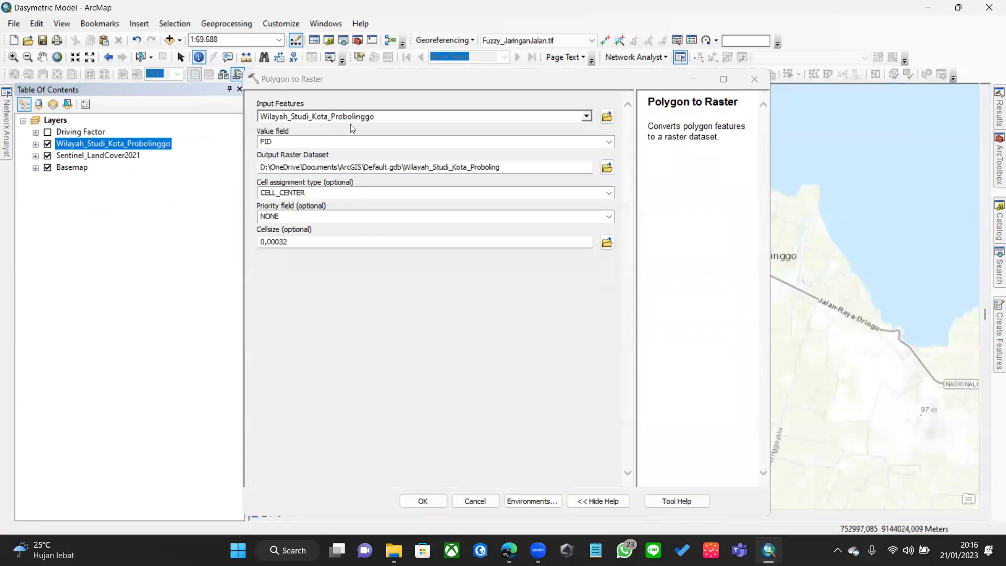
{"action": "left_click", "coordinate": [609, 142]}
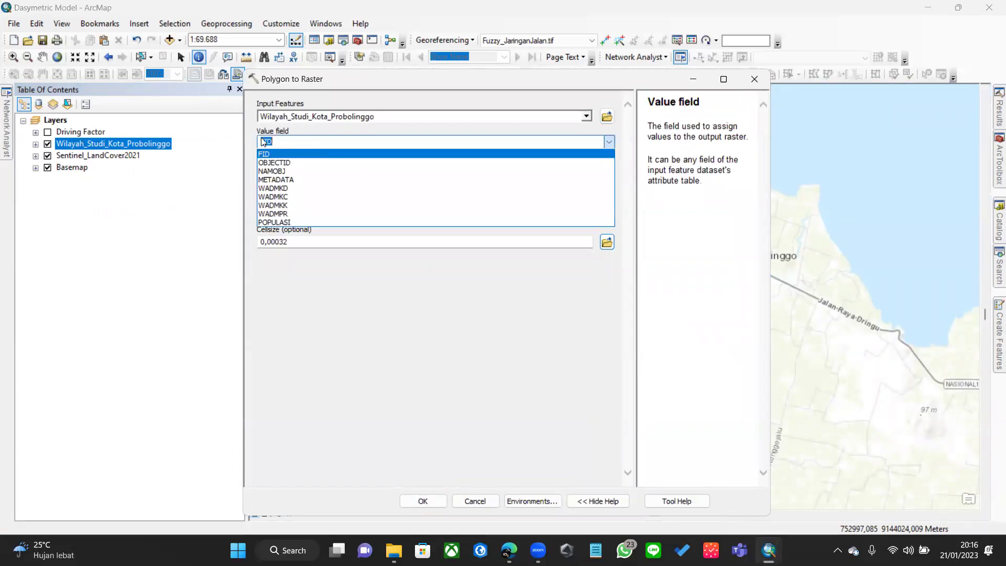
{"action": "left_click", "coordinate": [282, 221]}
- Set the output raster to Populasi_KotaProbolinggo.tif in the Proses Dasymetric Model_Kota Probolinggo folder
{"action": "left_click", "coordinate": [516, 166]}
{"action": "left_click", "coordinate": [607, 168]}
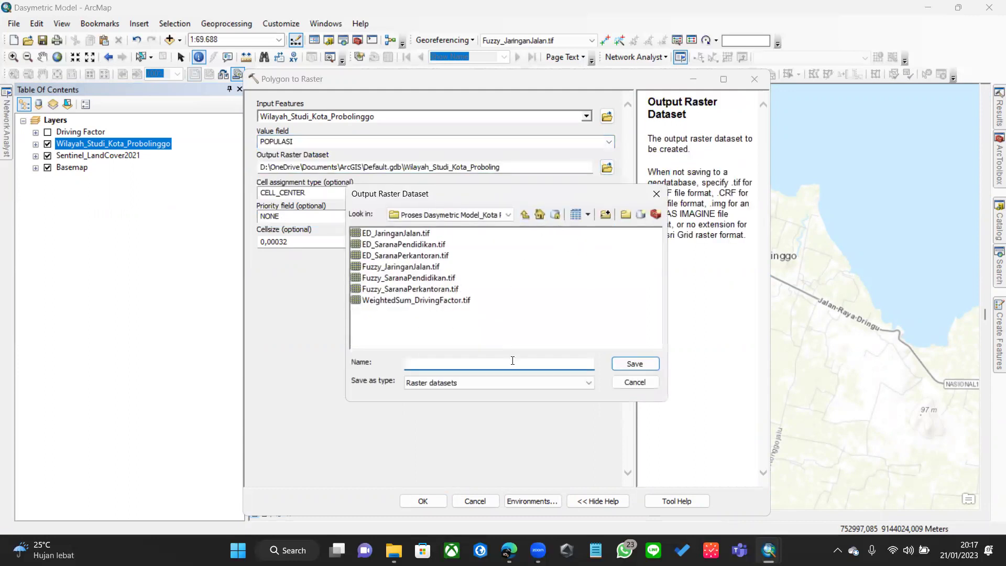
{"action": "type", "text": "POPULASI_P"}
{"action": "key", "text": "ctrl+a"}
{"action": "type", "text": "Populas"}
{"action": "key", "text": "Return"}
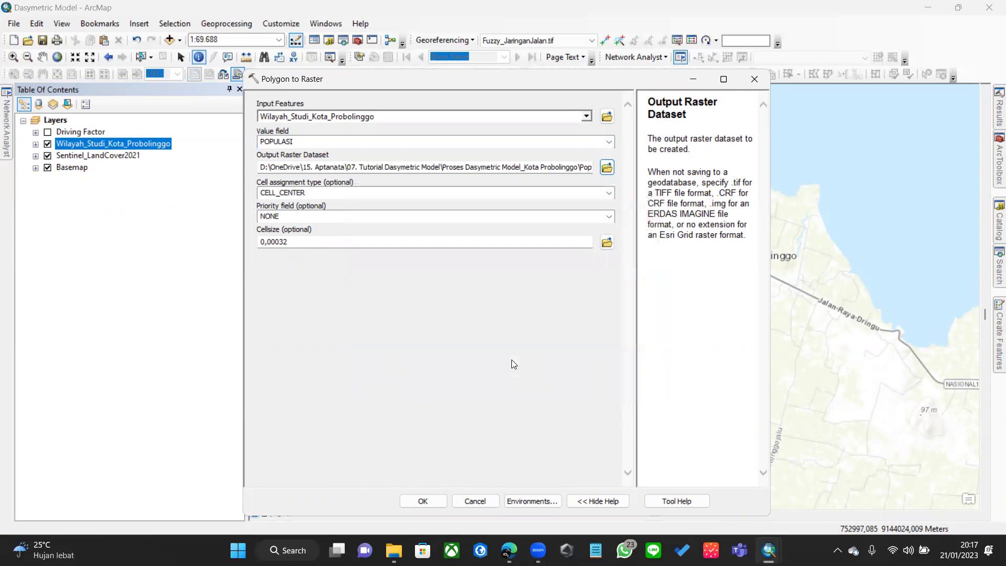
- Set the cell size of the output population raster to 50
{"action": "left_click", "coordinate": [532, 243]}
{"action": "key", "text": "ctrl+a"}
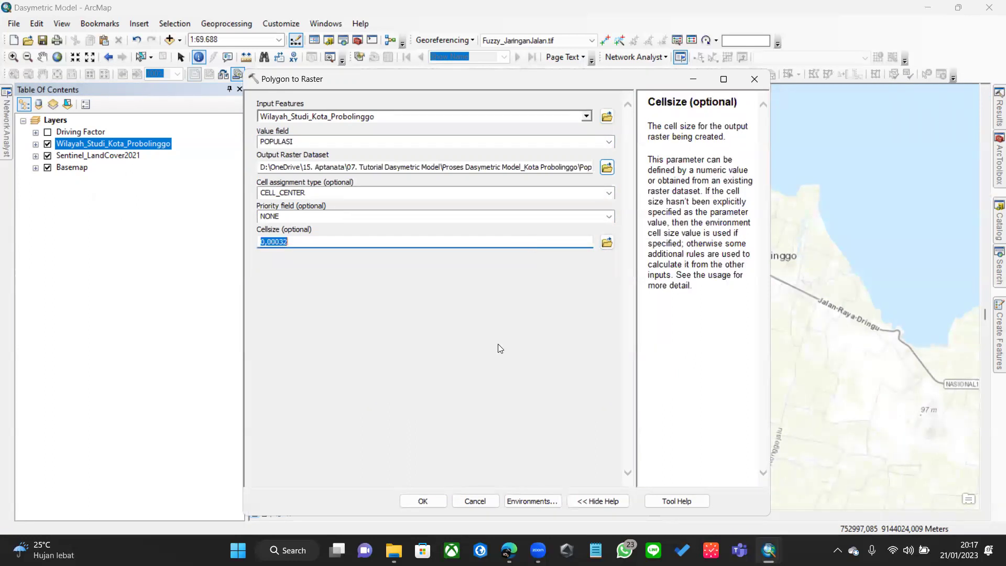
{"action": "type", "text": "50"}
- Set the output coordinate system to match the Sentinel_LandCover2021 layer and run the Polygon to Raster conversion
{"action": "left_click", "coordinate": [472, 465]}
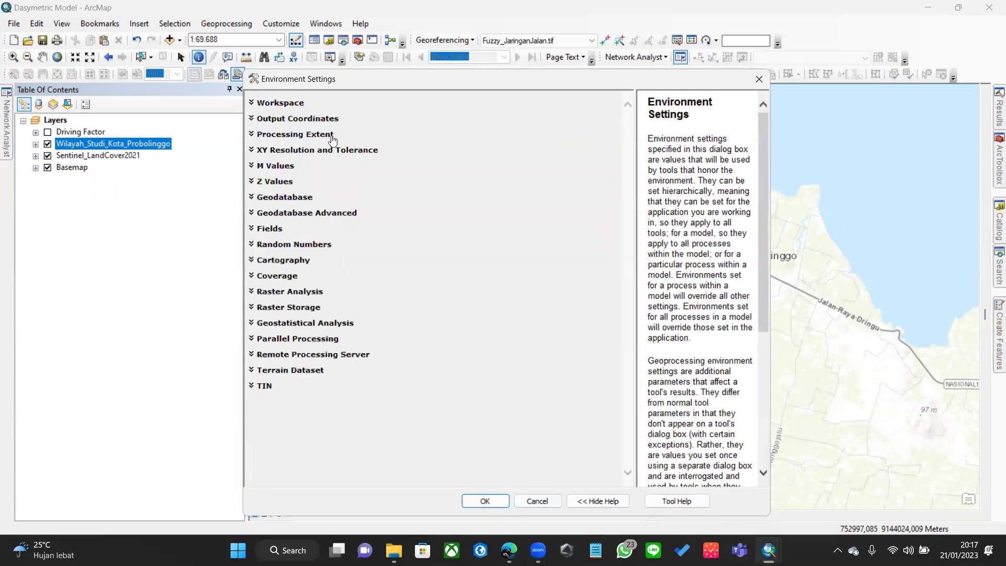
{"action": "left_click", "coordinate": [319, 118]}
{"action": "left_click", "coordinate": [327, 140]}
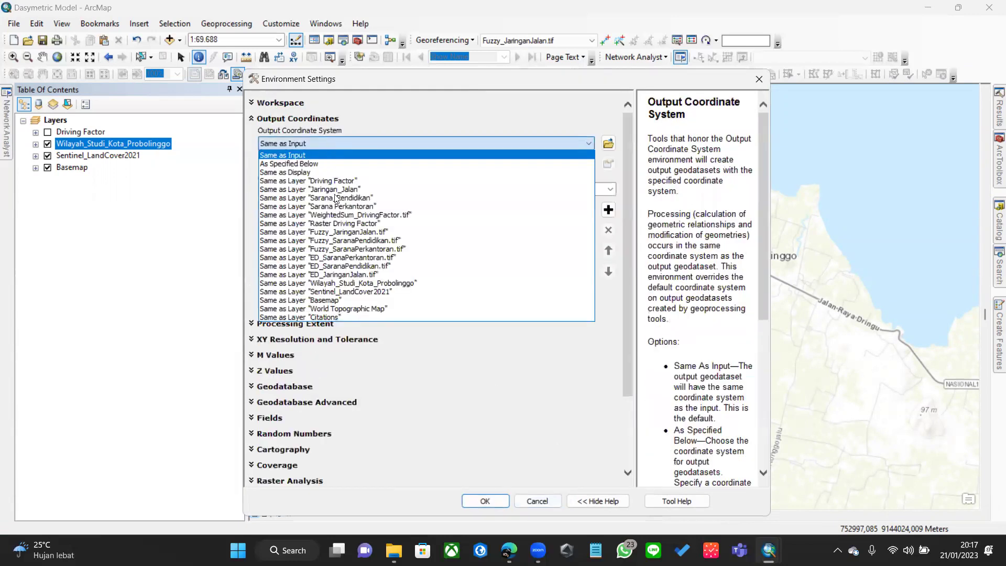
{"action": "left_click", "coordinate": [338, 249]}
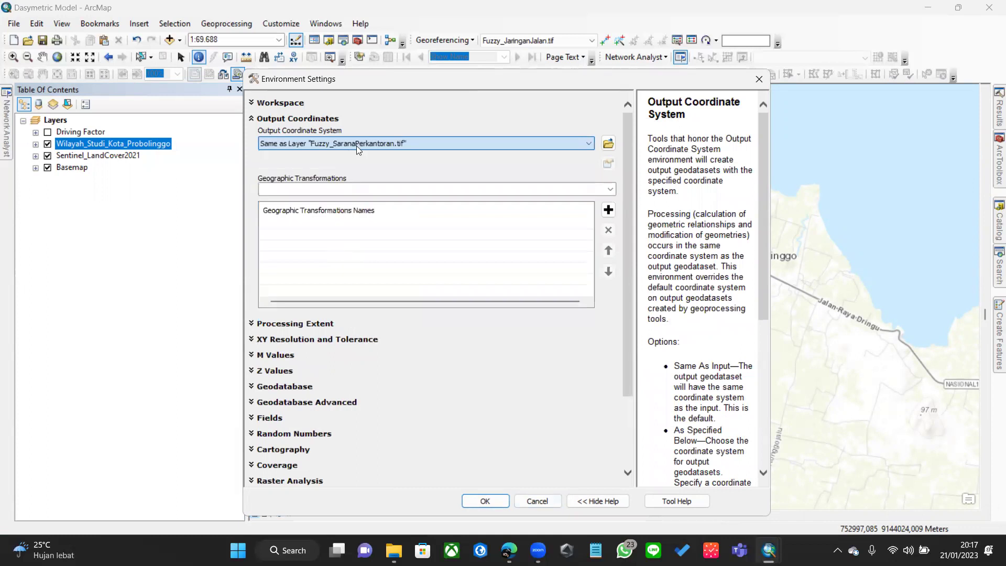
{"action": "left_click", "coordinate": [391, 143]}
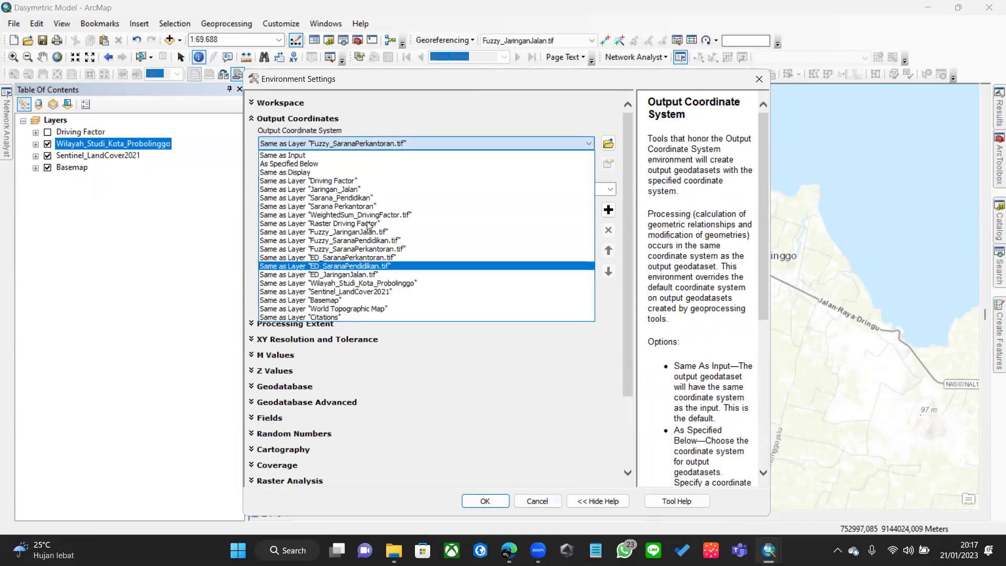
{"action": "left_click", "coordinate": [347, 292]}
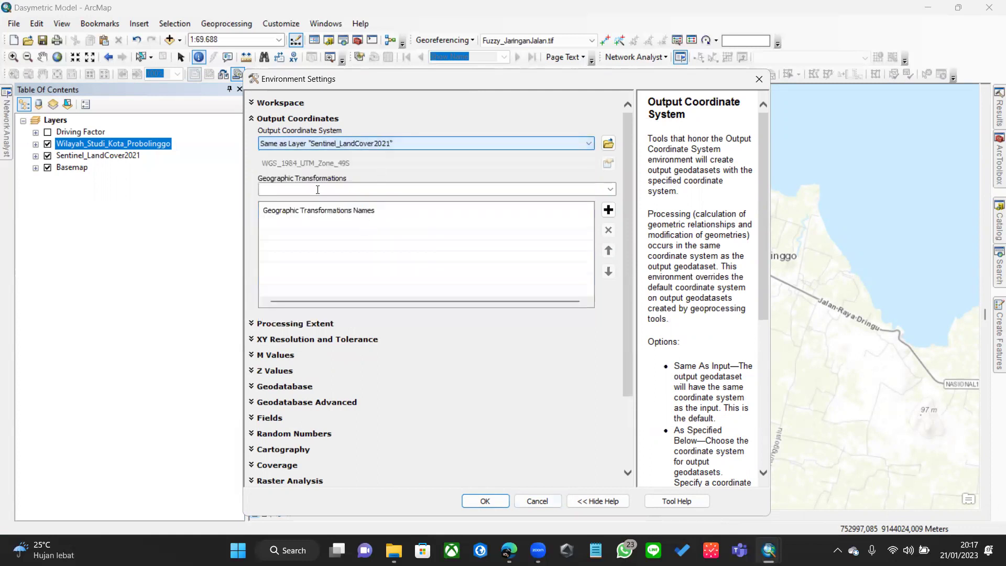
{"action": "left_click", "coordinate": [490, 501]}
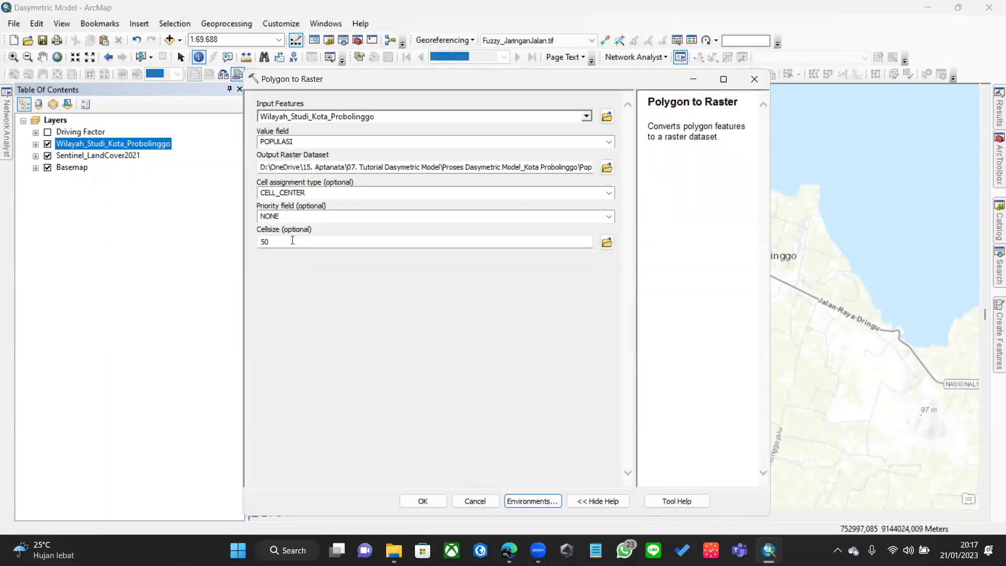
{"action": "left_click", "coordinate": [292, 240]}
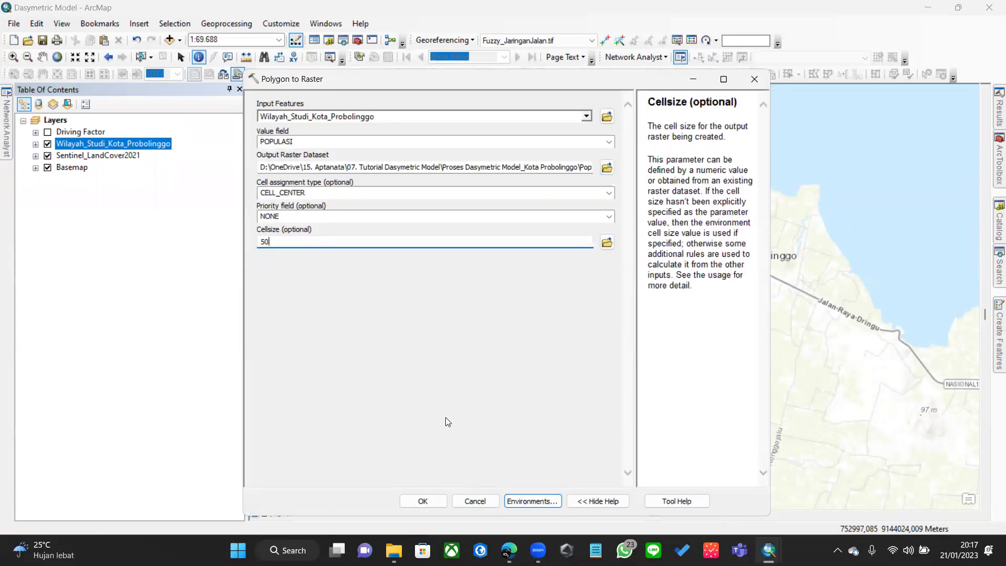
{"action": "left_click", "coordinate": [432, 504]}
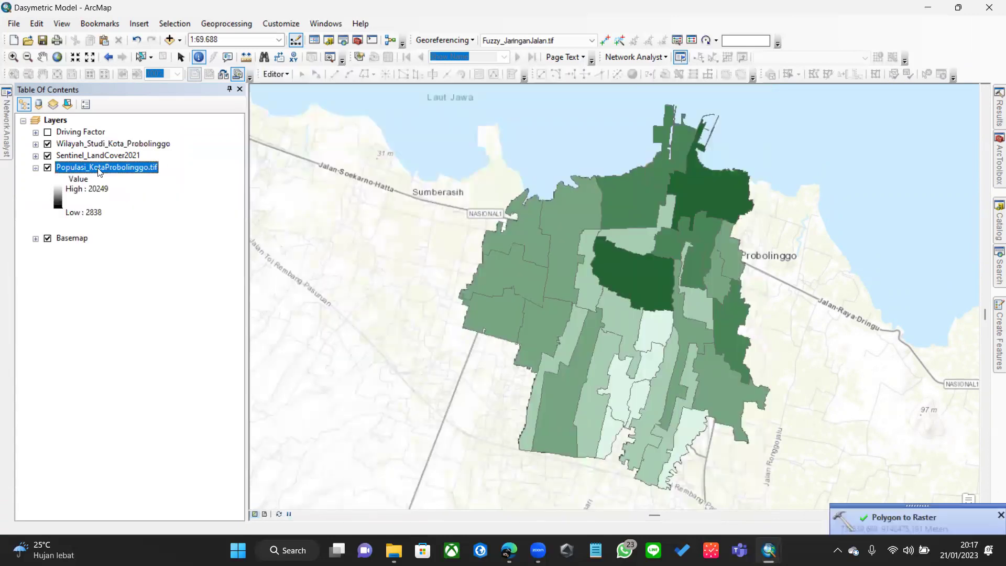
- Hide the Wilayah_Studi_Kota_Probolinggo and Sentinel_LandCover2021 layers to view the new population raster, and collapse its legend
{"action": "left_click", "coordinate": [48, 144]}
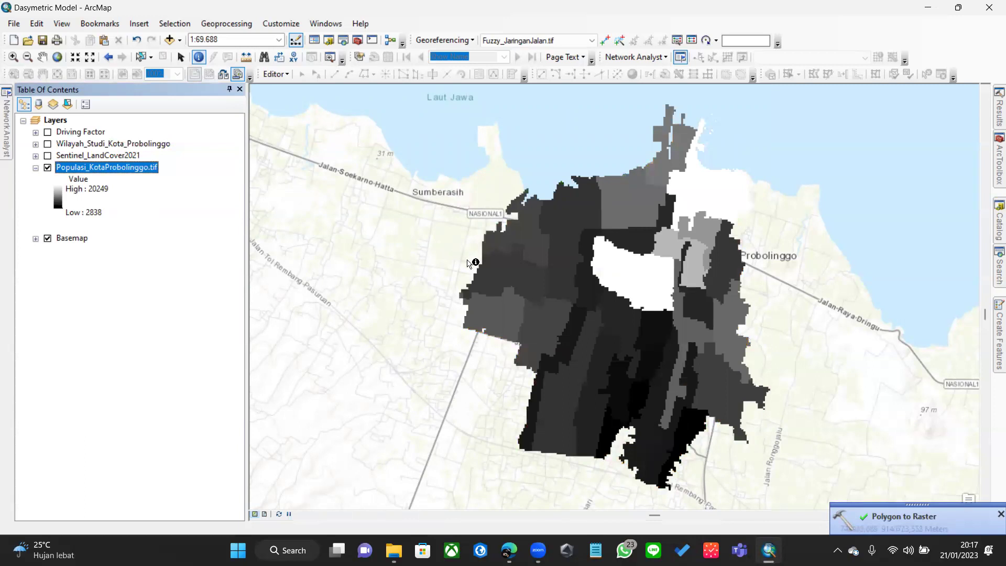
{"action": "left_click", "coordinate": [35, 167]}
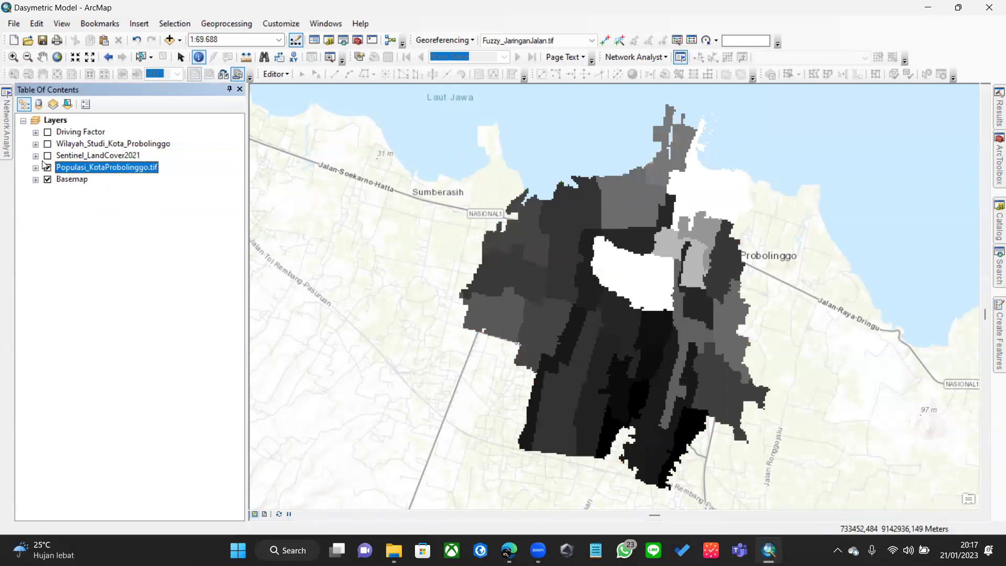
- Expand the Sentinel_LandCover2021 legend to review the land cover classes alongside the population raster layer
{"action": "left_click", "coordinate": [35, 155]}
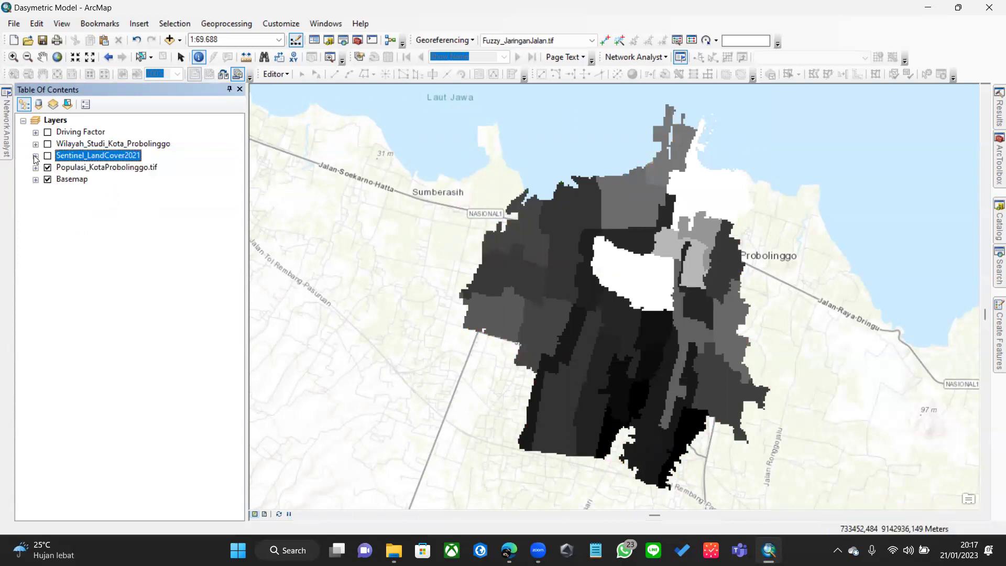
{"action": "left_click", "coordinate": [123, 145]}
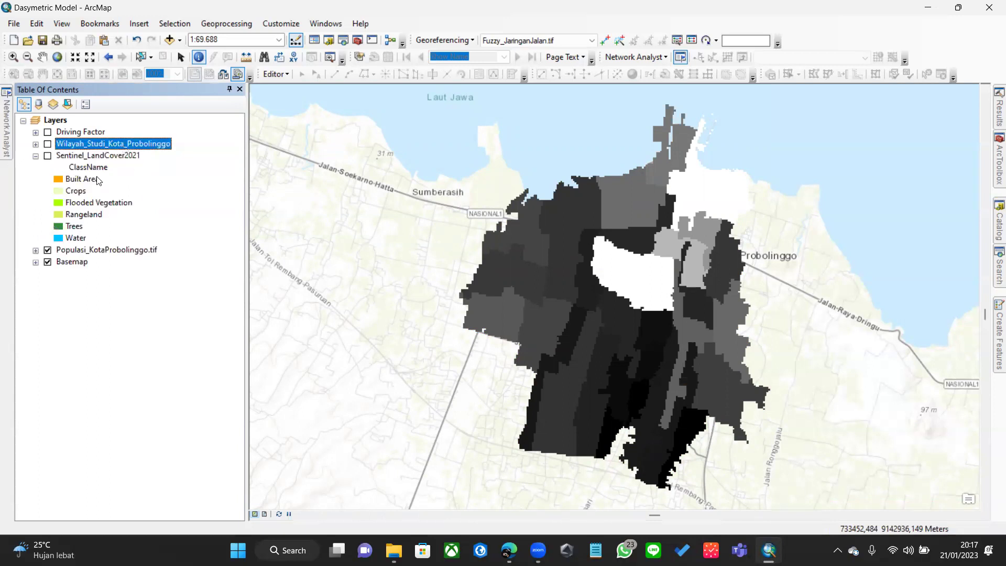
{"action": "left_click", "coordinate": [85, 156]}
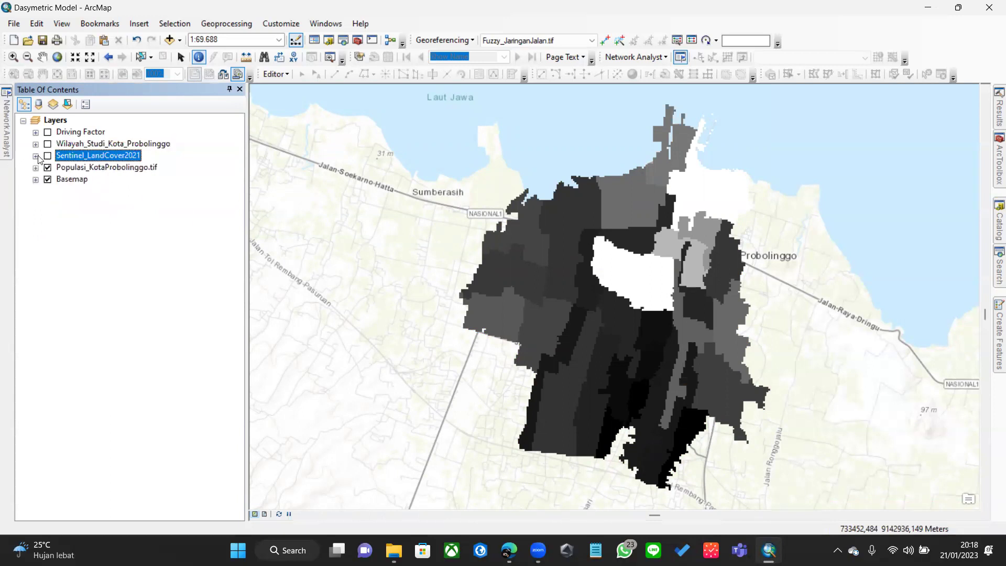
{"action": "left_click", "coordinate": [104, 249]}
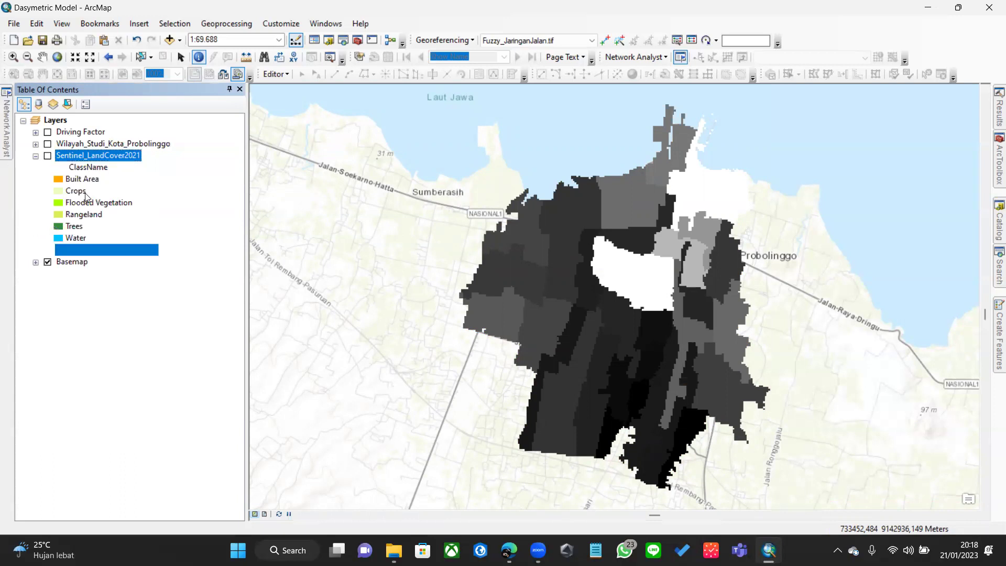
- Open the attribute table of the Sentinel_LandCover2021 layer
{"action": "left_click", "coordinate": [115, 157]}
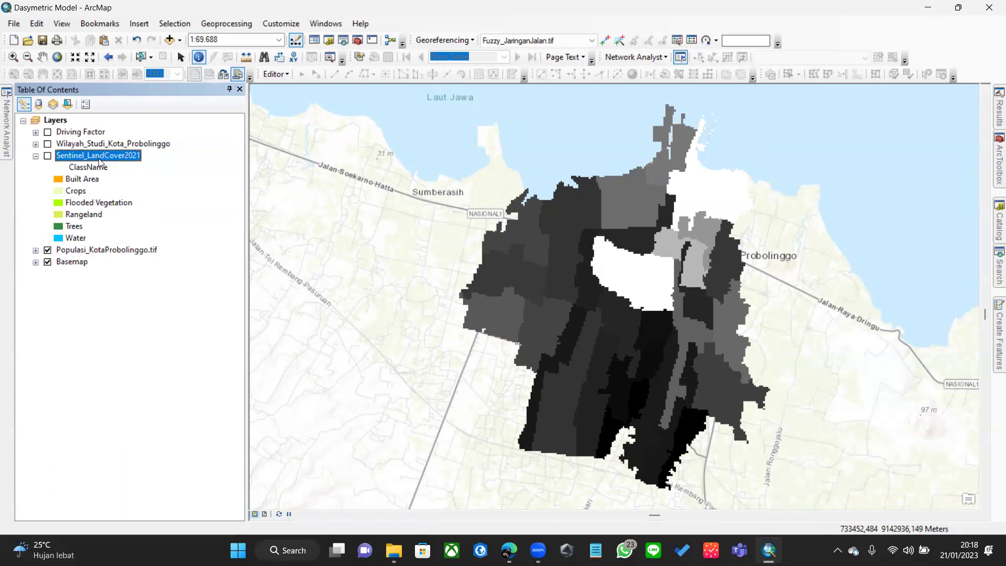
{"action": "left_click", "coordinate": [123, 251]}
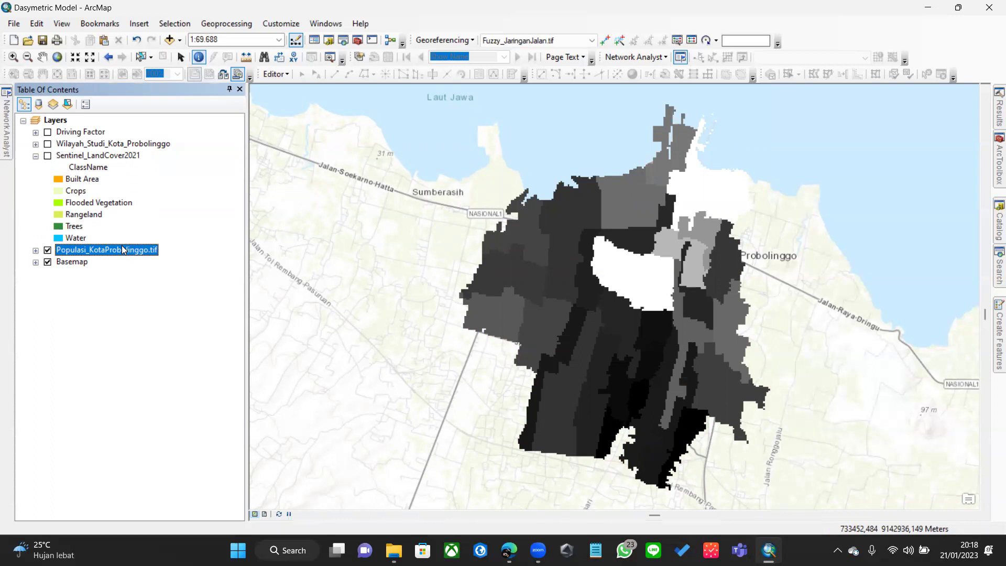
{"action": "left_click", "coordinate": [98, 263]}
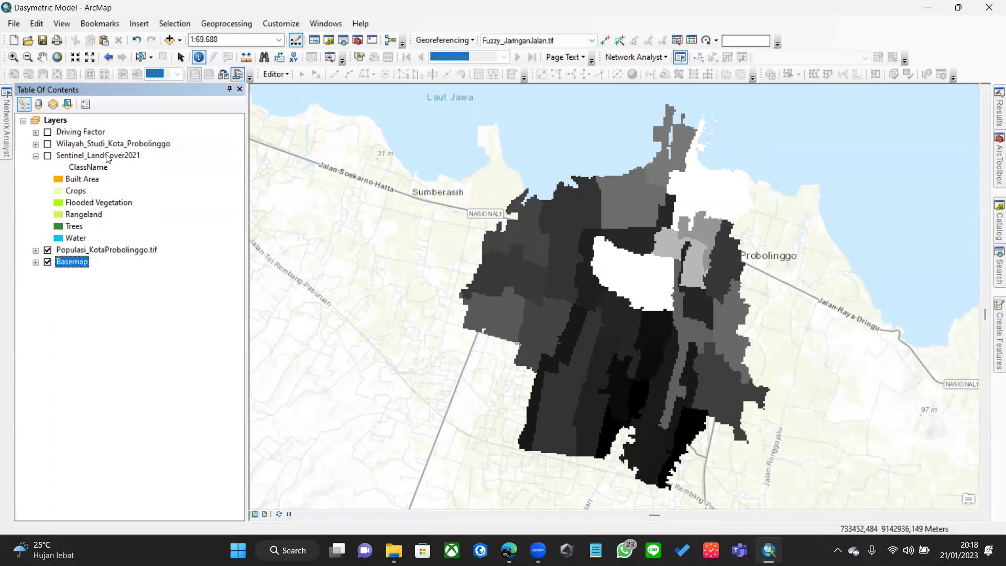
{"action": "left_click", "coordinate": [124, 157]}
{"action": "right_click", "coordinate": [124, 157]}
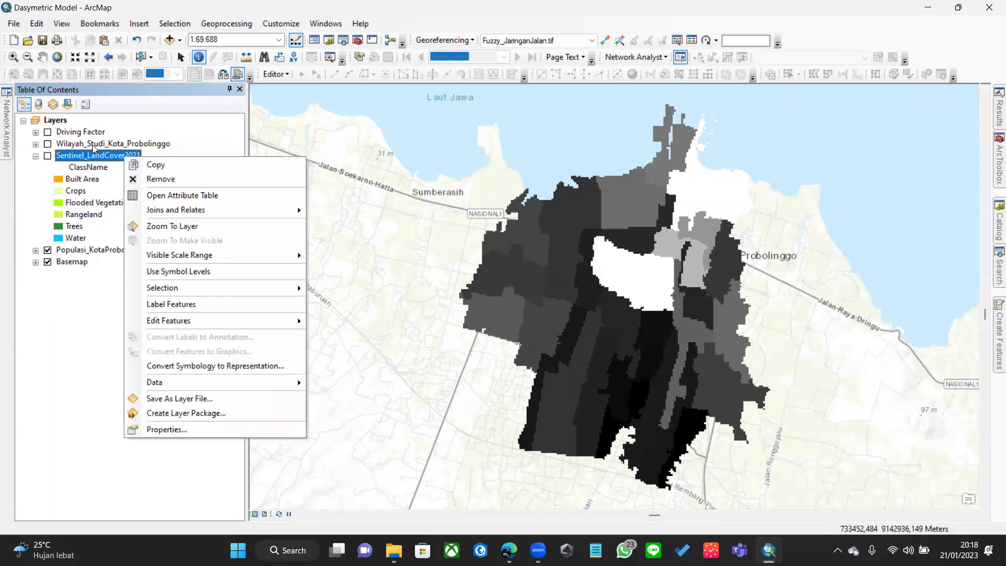
{"action": "key", "text": "Escape"}
{"action": "right_click", "coordinate": [109, 159]}
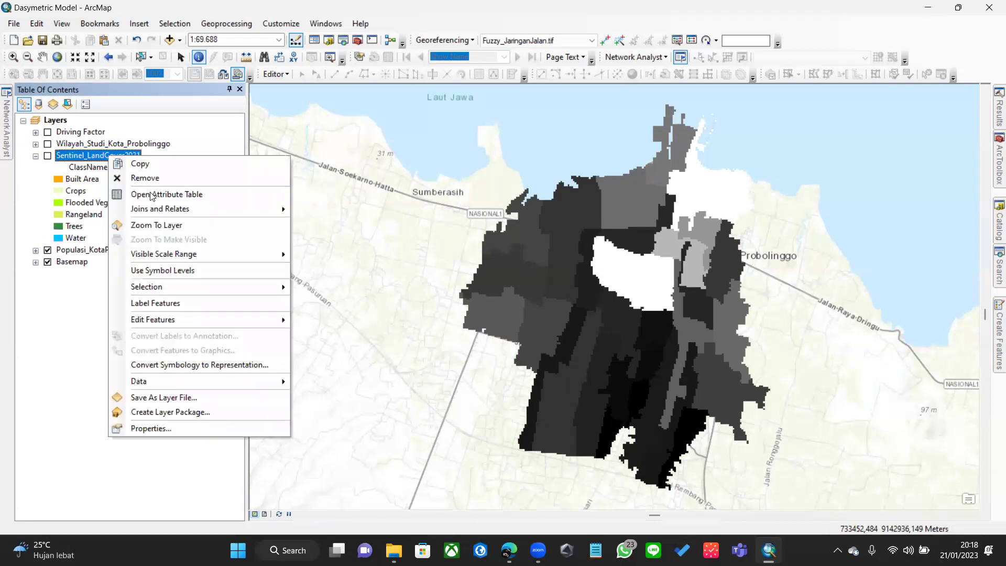
{"action": "left_click", "coordinate": [153, 196]}
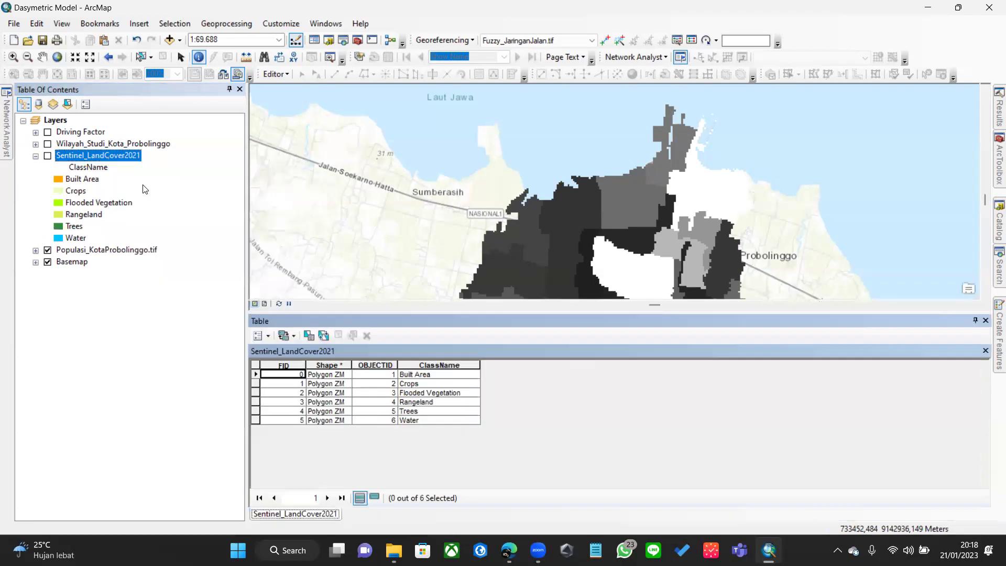
- Add a field named Weight with the type Double to the Sentinel_LandCover2021 attribute table
{"action": "left_click", "coordinate": [268, 337]}
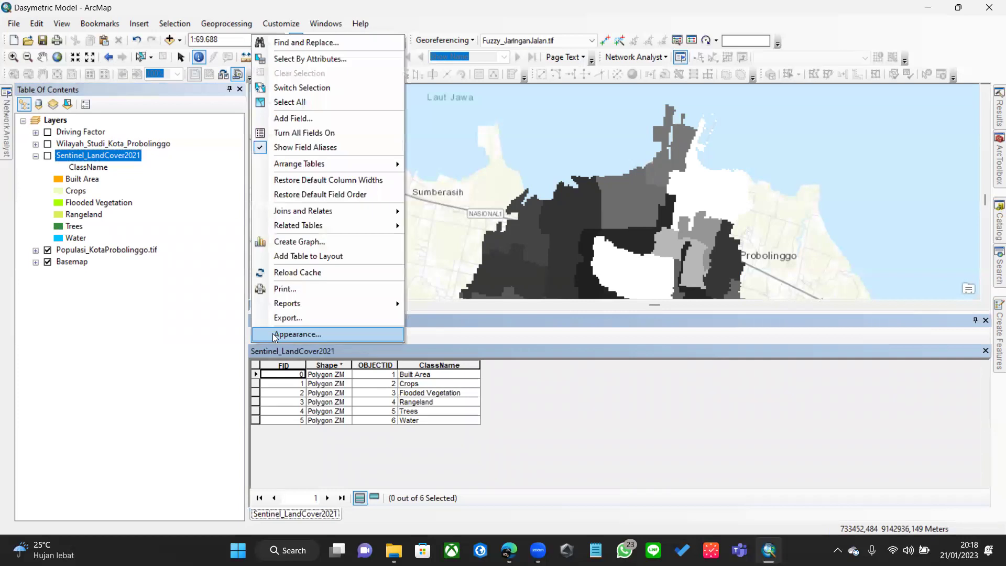
{"action": "left_click", "coordinate": [330, 121]}
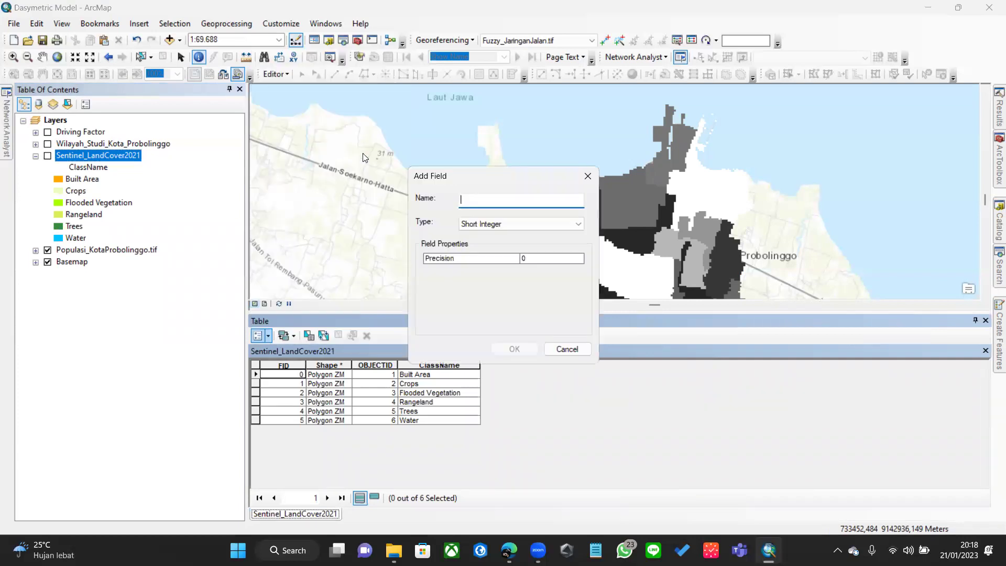
{"action": "type", "text": "Weight"}
{"action": "left_click", "coordinate": [520, 224]}
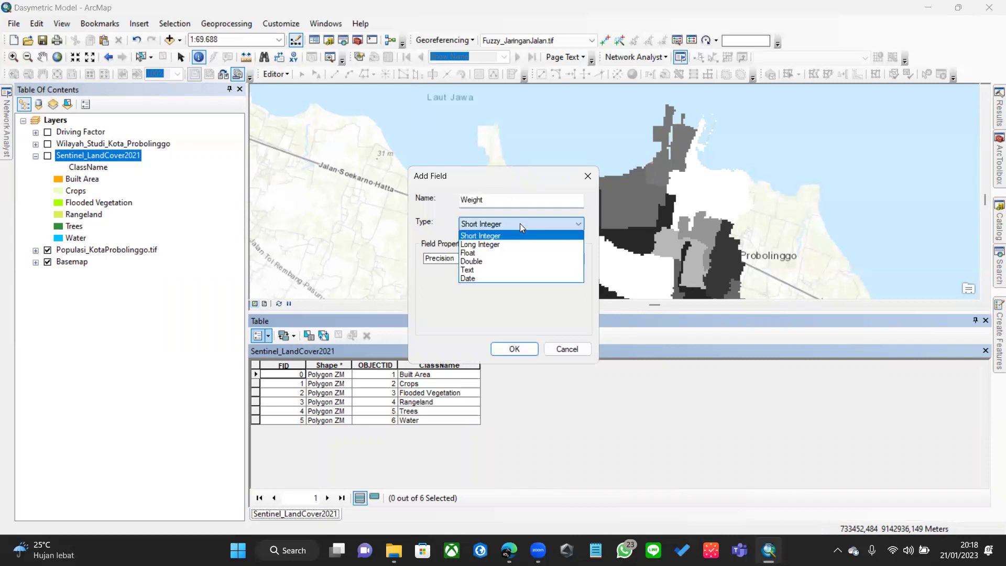
{"action": "left_click", "coordinate": [499, 261]}
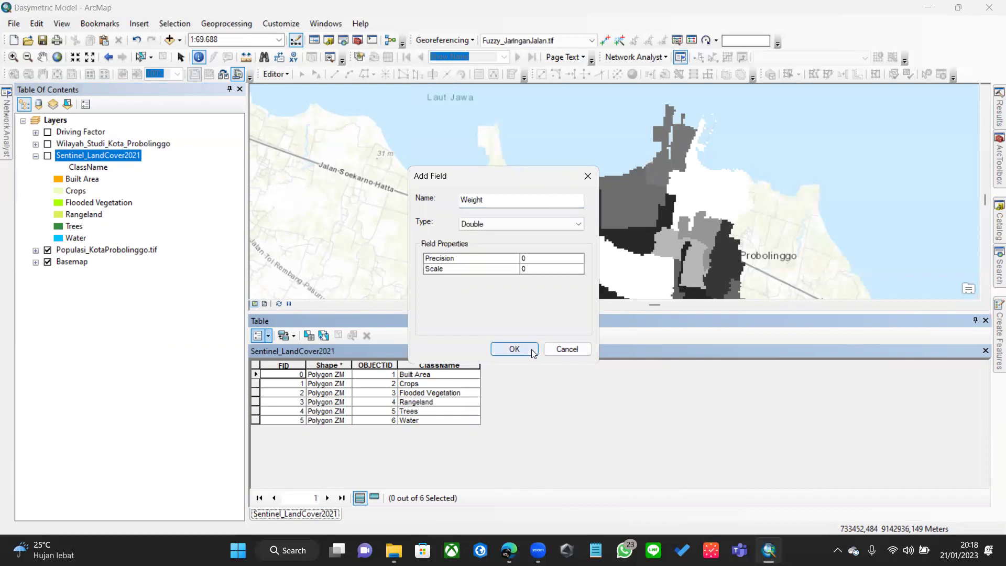
{"action": "left_click", "coordinate": [514, 349]}
{"action": "left_click", "coordinate": [481, 384]}
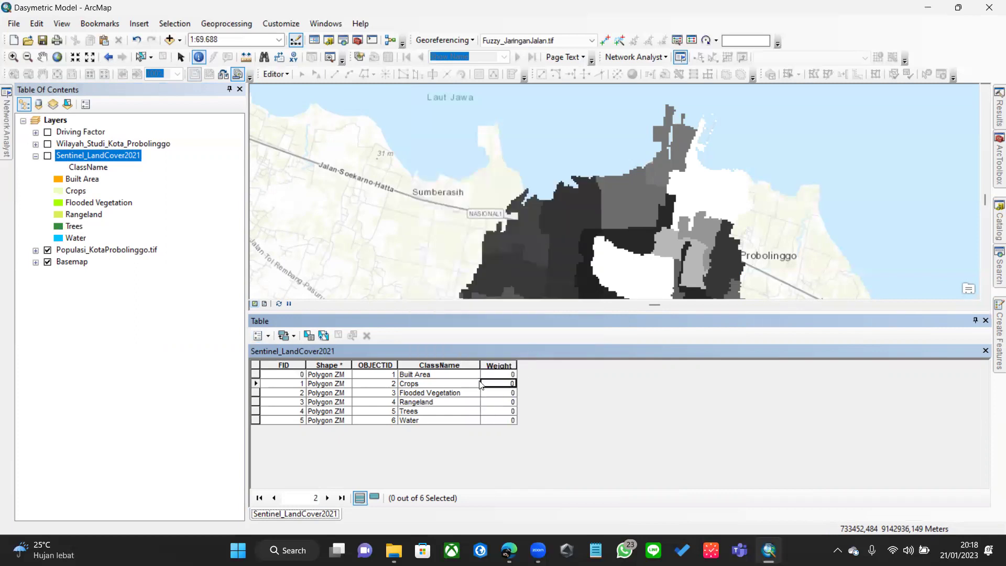
{"action": "left_click", "coordinate": [437, 383]}
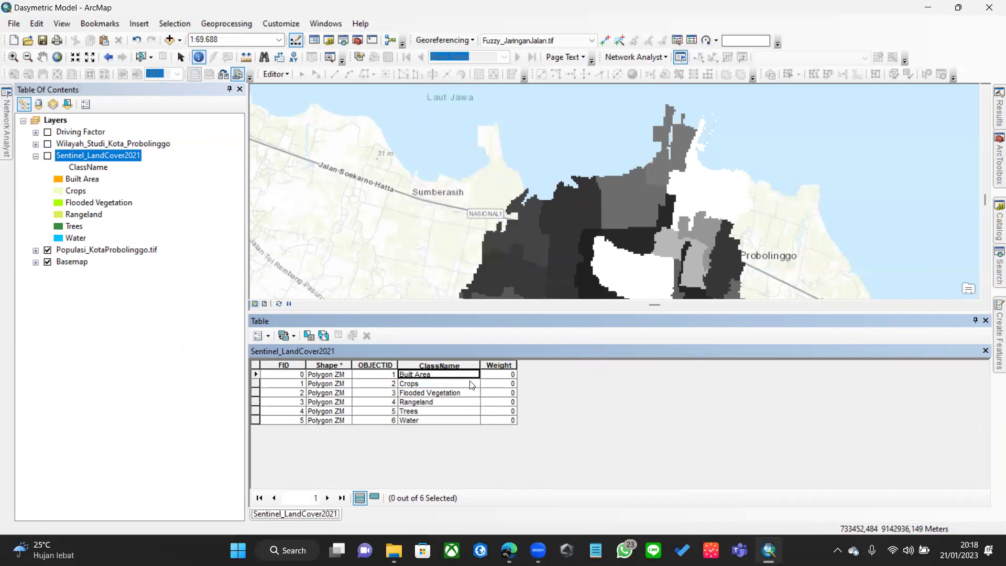
{"action": "left_click", "coordinate": [498, 383]}
{"action": "left_click", "coordinate": [505, 376]}
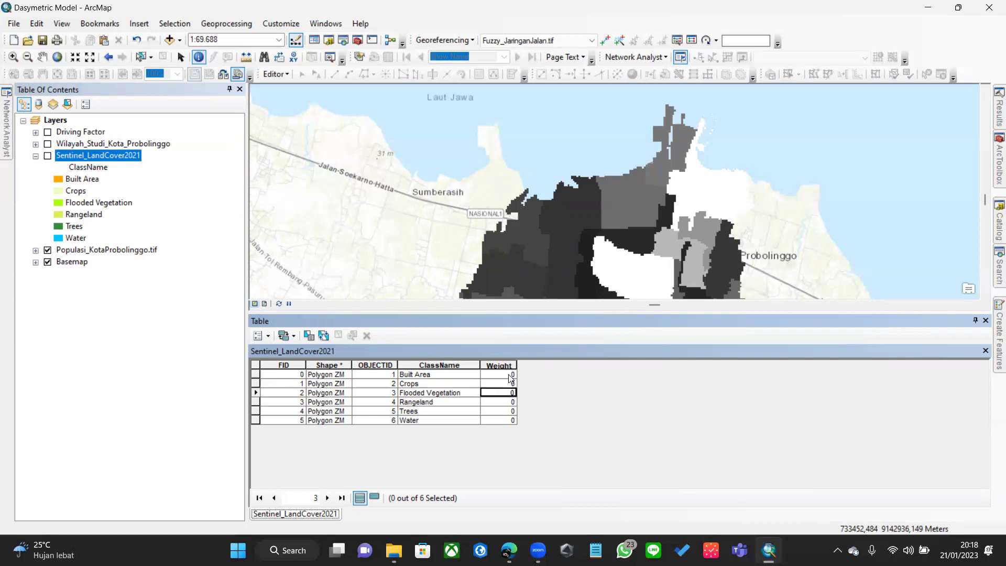
{"action": "left_click", "coordinate": [377, 375]}
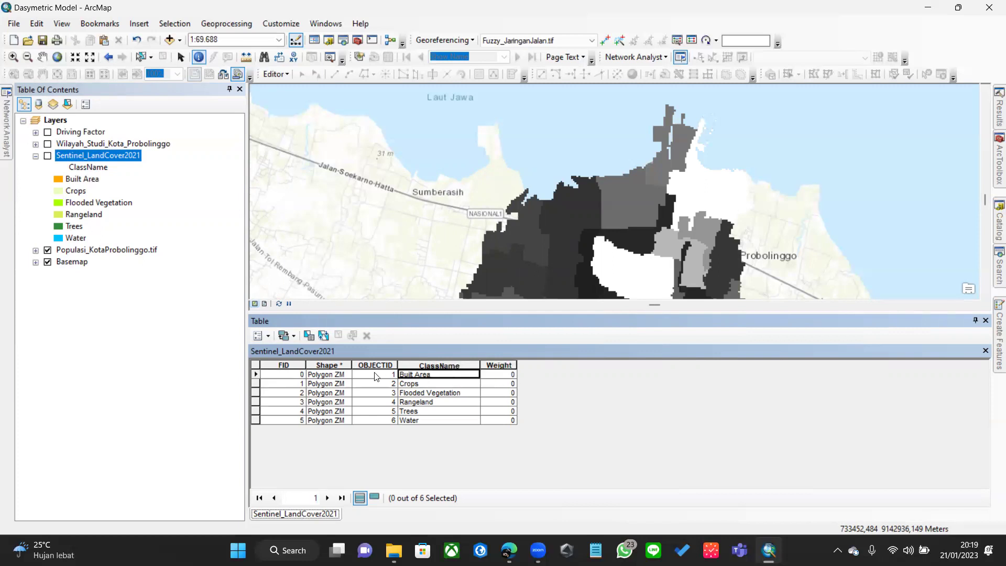
{"action": "left_click", "coordinate": [501, 376]}
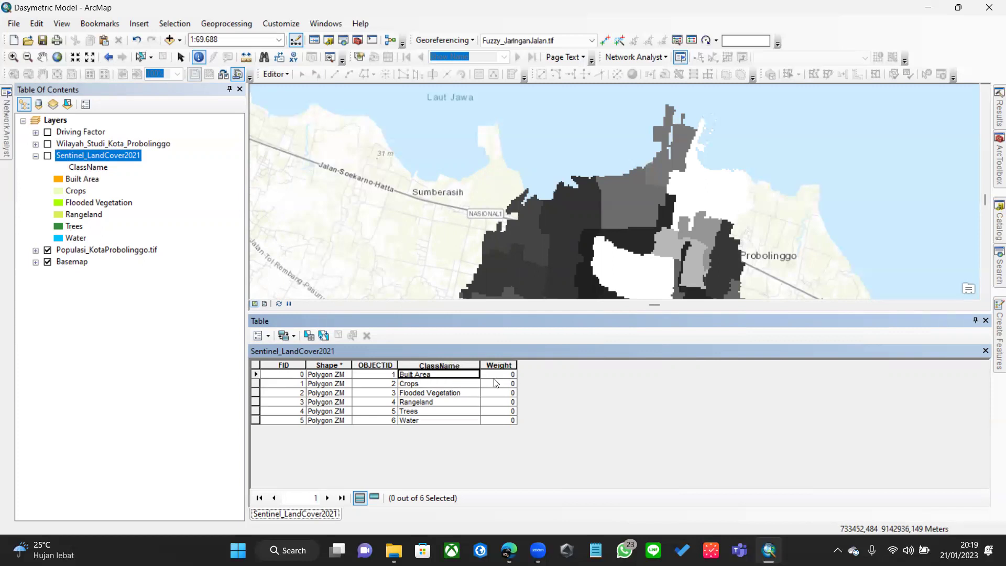
- Start an edit session on the Sentinel_LandCover2021 layer, continuing past the spatial reference warning
{"action": "right_click", "coordinate": [136, 157]}
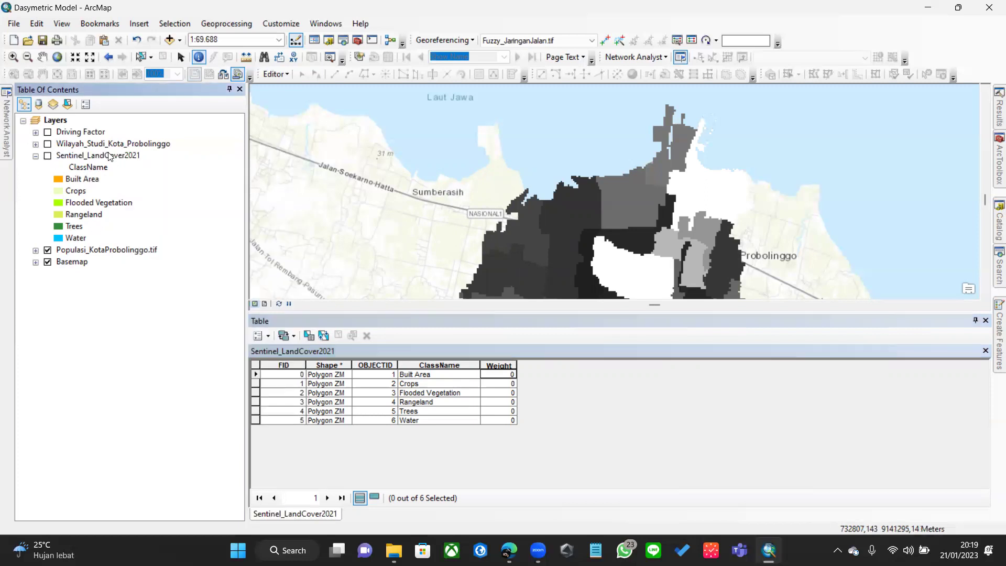
{"action": "right_click", "coordinate": [109, 156]}
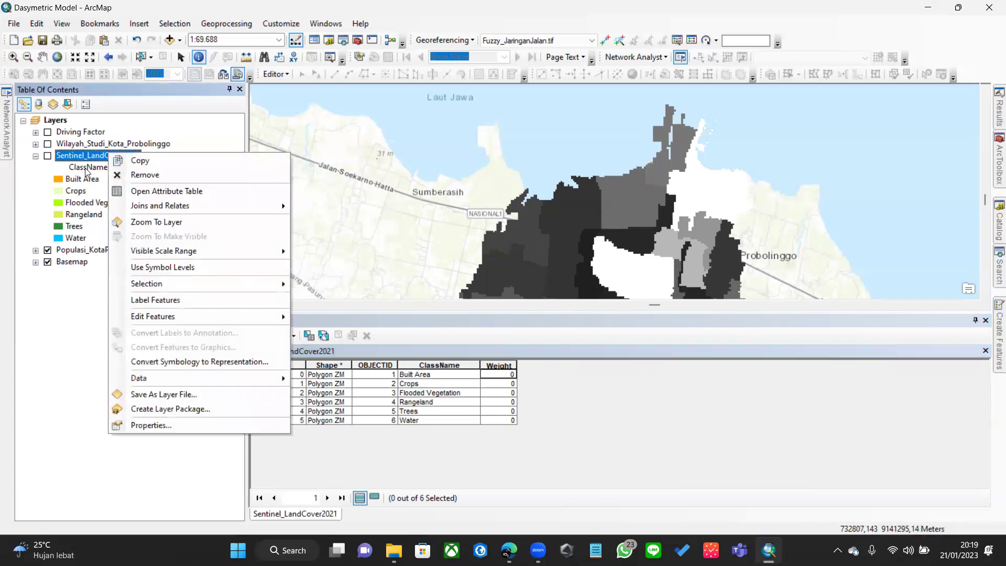
{"action": "mouse_move", "coordinate": [220, 318]}
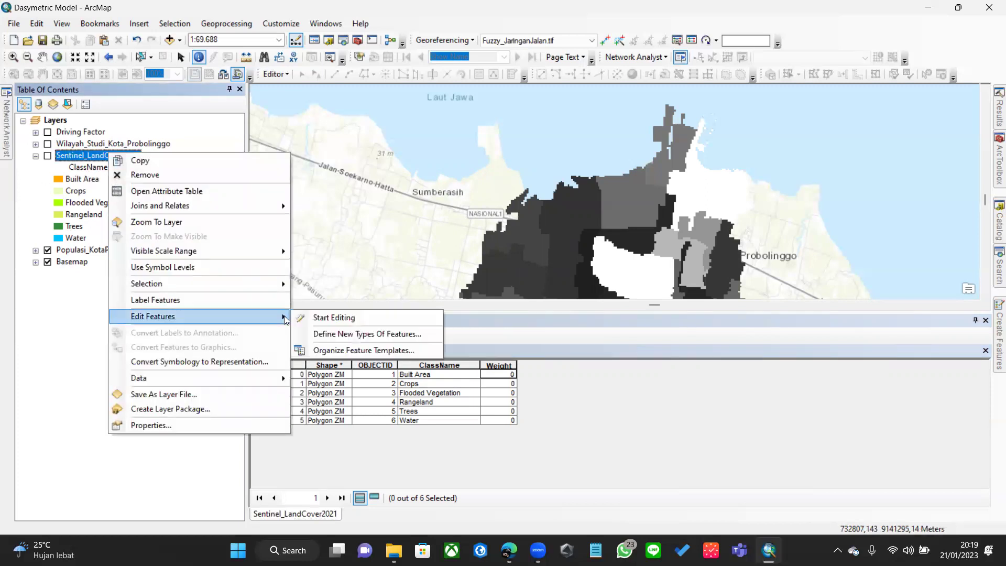
{"action": "left_click", "coordinate": [332, 317]}
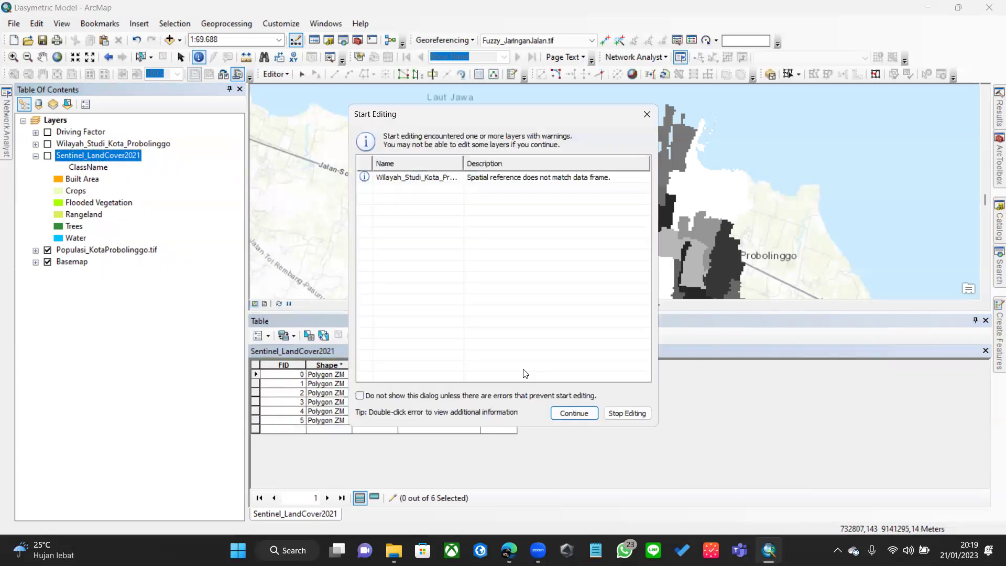
{"action": "left_click", "coordinate": [573, 414]}
- Set the Weight of the Built Area class to 1 in the land cover attribute table
{"action": "left_click", "coordinate": [498, 392]}
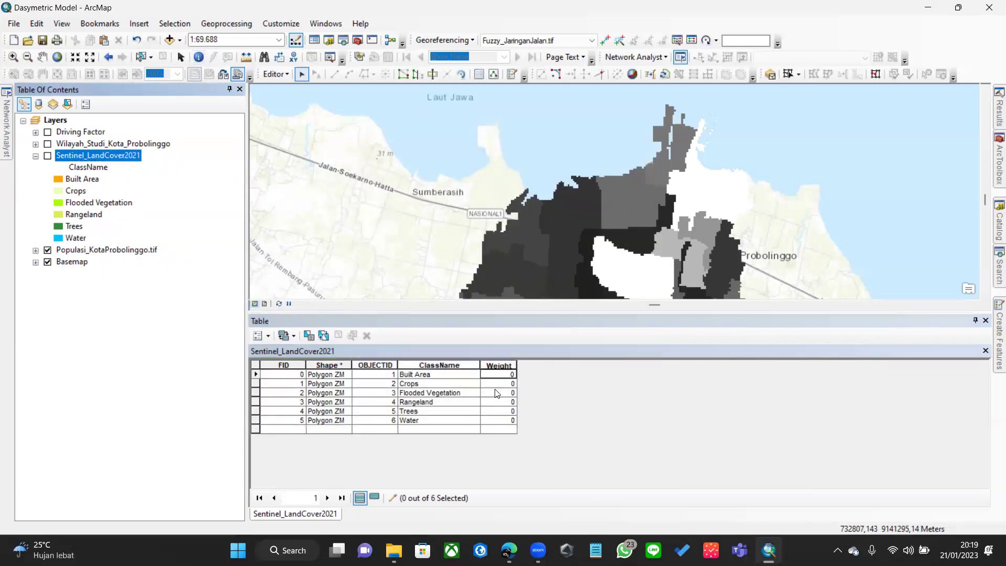
{"action": "double_click", "coordinate": [506, 372]}
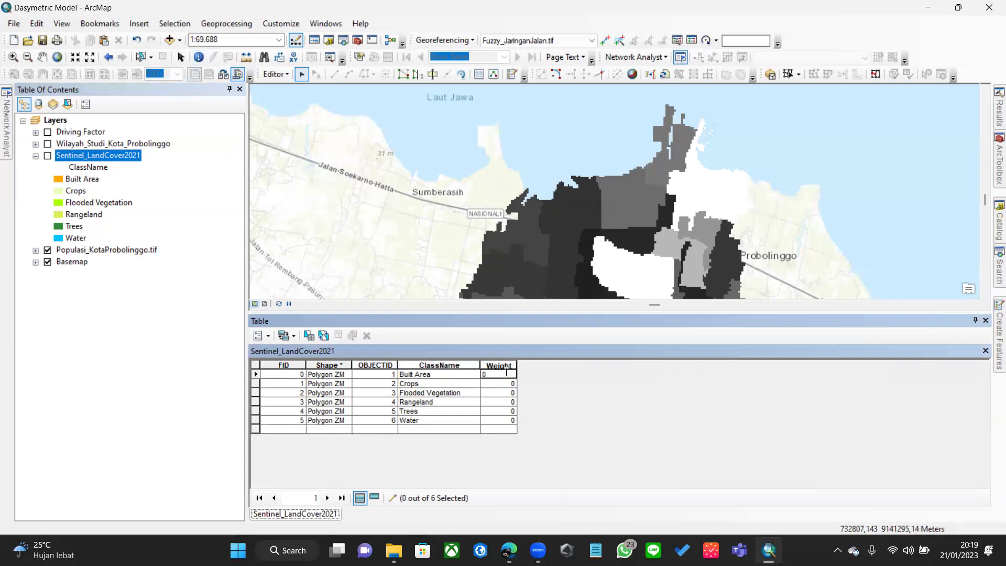
{"action": "key", "text": "BackSpace"}
{"action": "type", "text": "1"}
{"action": "key", "text": "Return"}
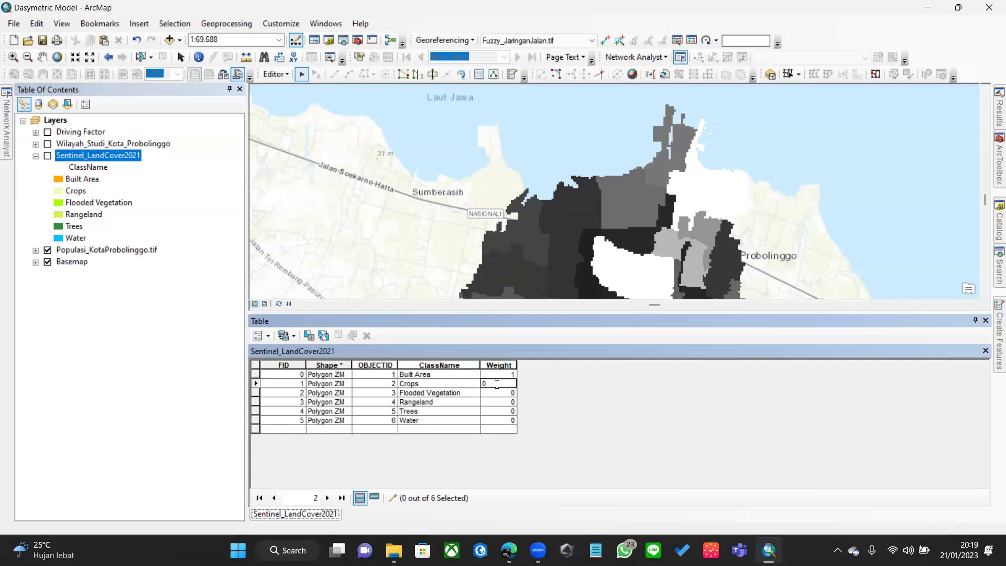
{"action": "key", "text": "Return"}
{"action": "left_click", "coordinate": [463, 387]}
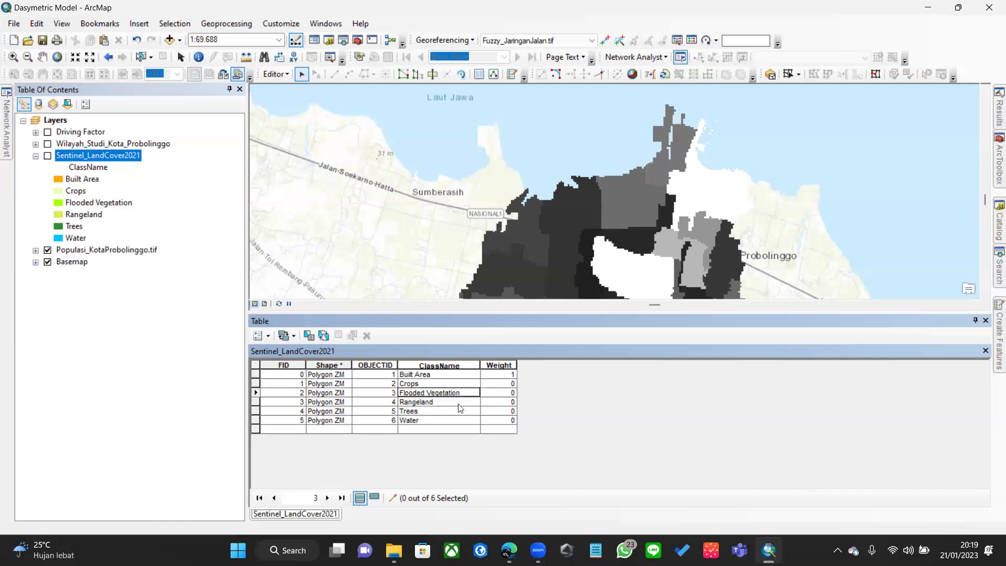
{"action": "left_click", "coordinate": [461, 401]}
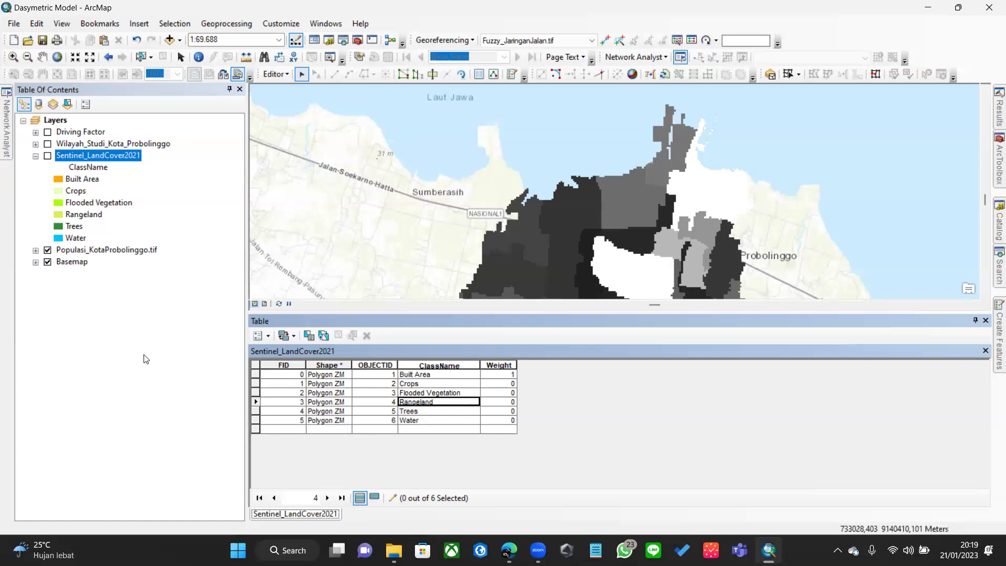
- Save the edits, stop the edit session and close the attribute table
{"action": "left_click", "coordinate": [273, 74]}
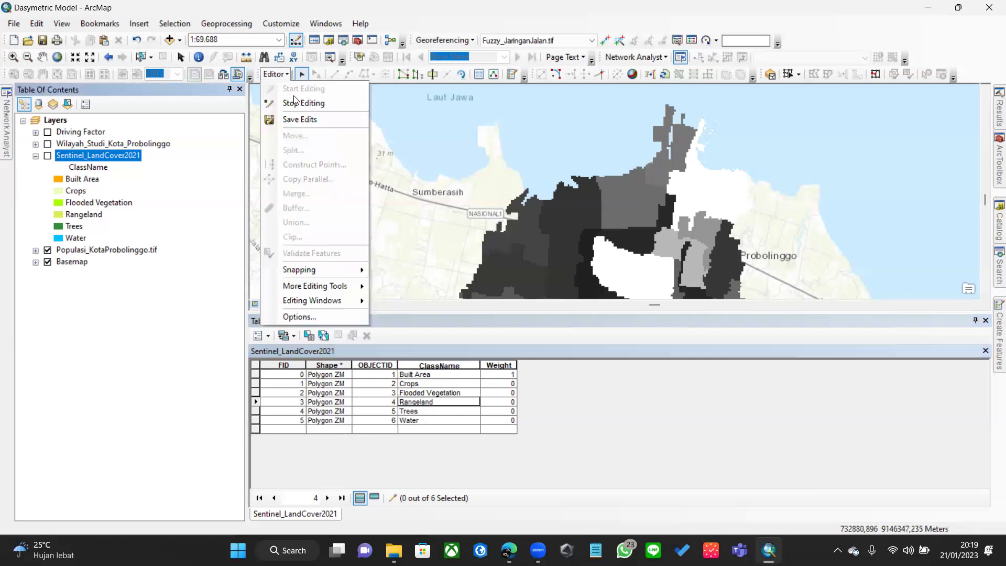
{"action": "left_click", "coordinate": [297, 119]}
{"action": "left_click", "coordinate": [275, 75]}
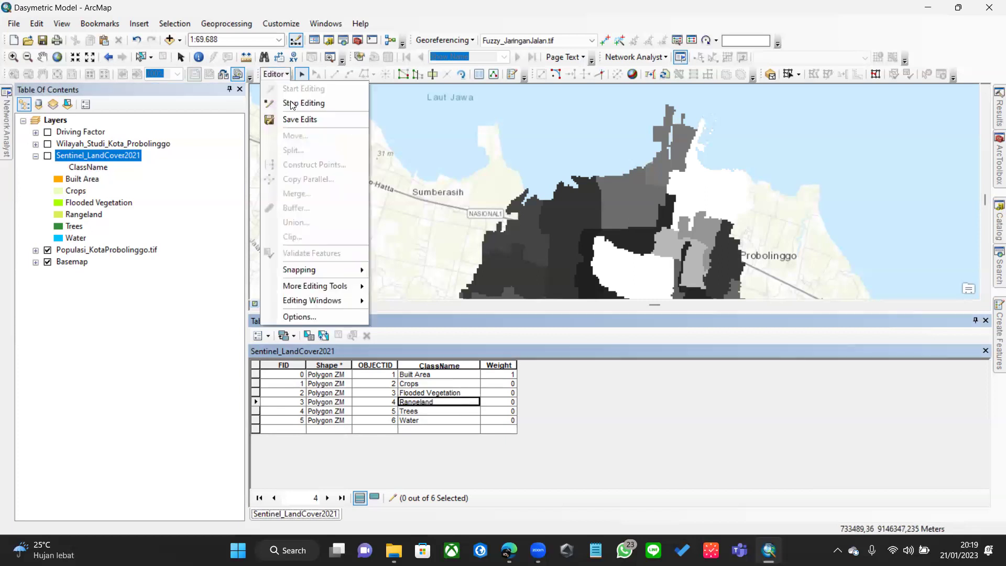
{"action": "left_click", "coordinate": [293, 103]}
{"action": "left_click", "coordinate": [986, 320]}
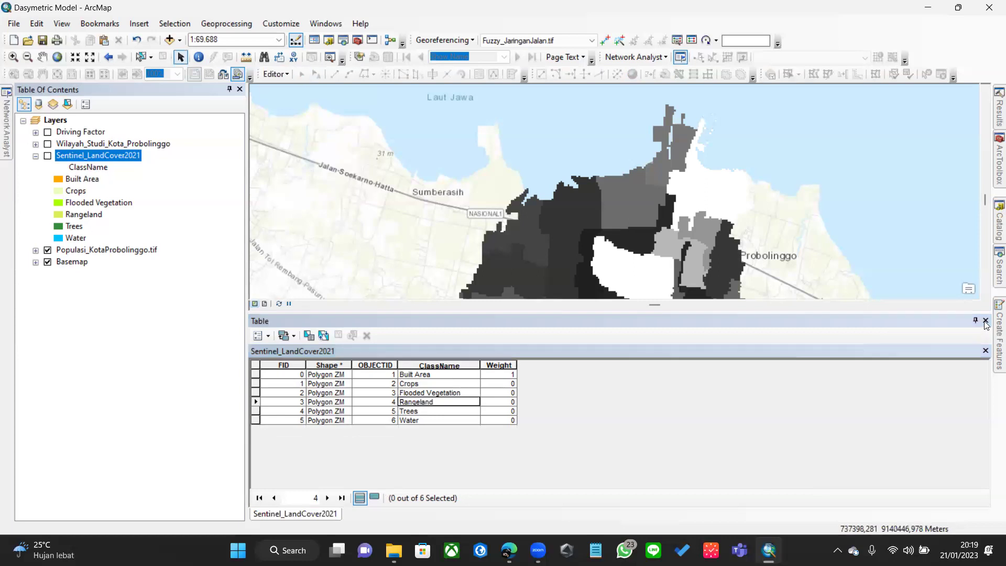
- Show the Sentinel_LandCover2021 layer on the map and open the Polygon to Raster conversion tool
{"action": "left_click", "coordinate": [48, 156]}
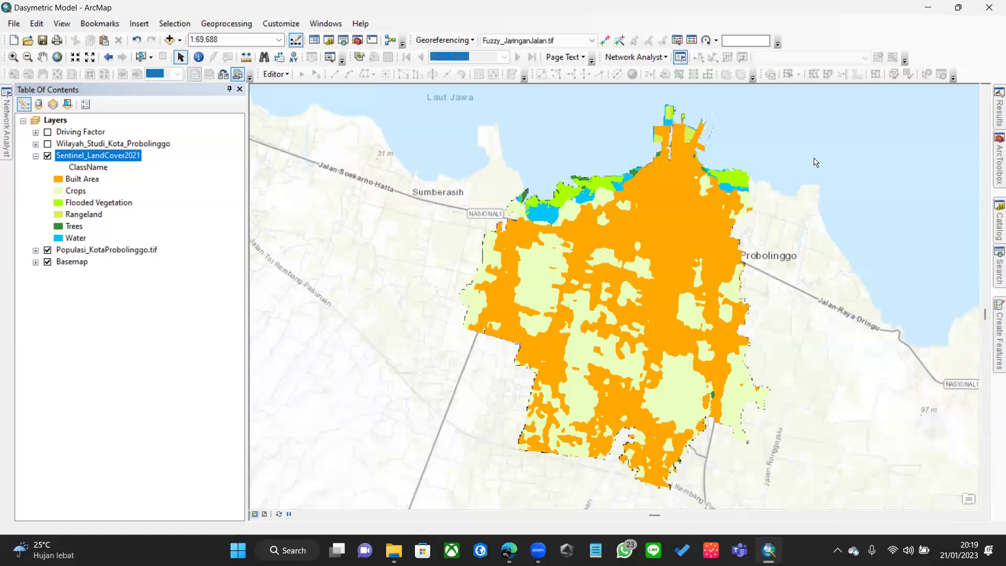
{"action": "left_click", "coordinate": [999, 160]}
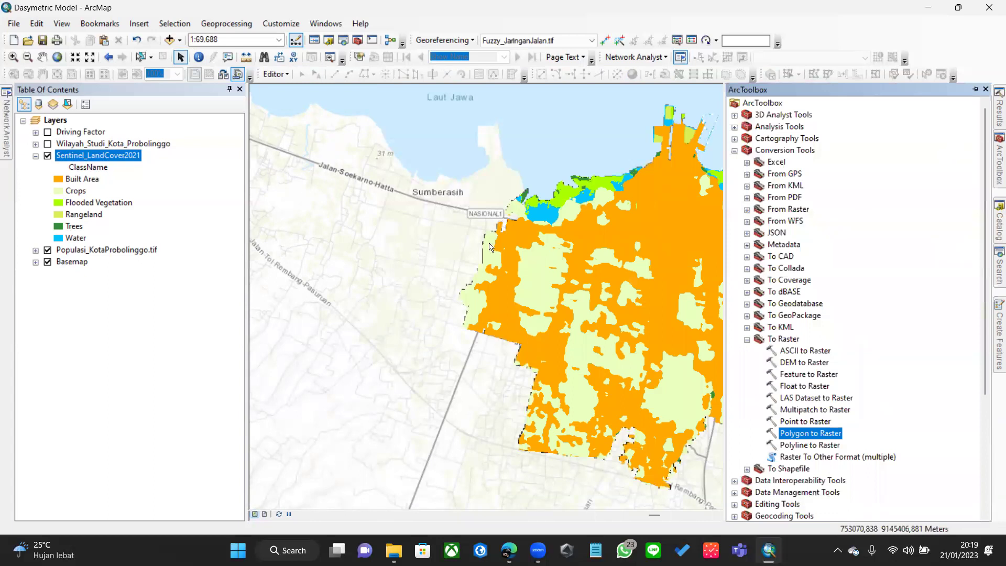
{"action": "scroll", "coordinate": [845, 382], "scroll_direction": "down", "scroll_amount": 2}
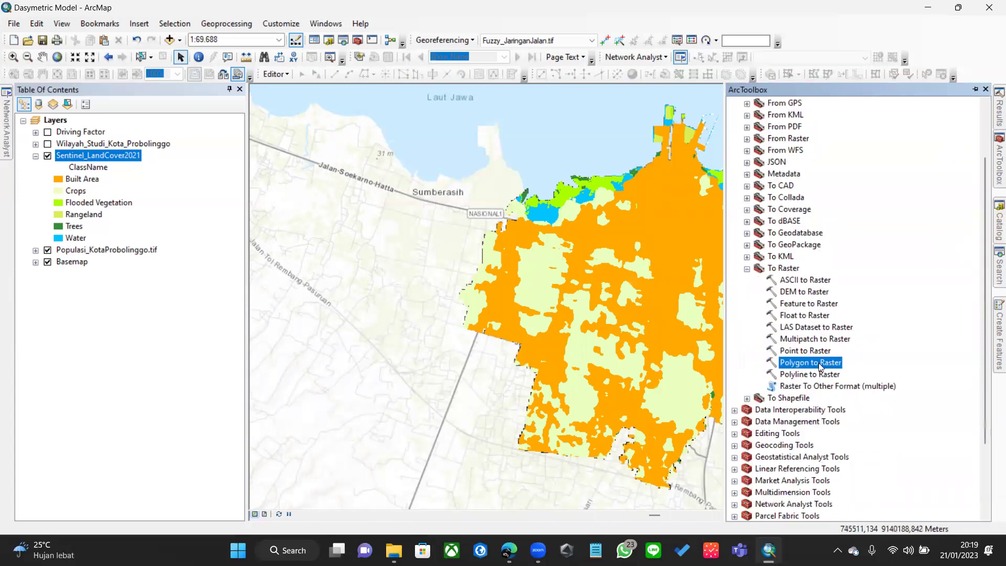
{"action": "left_click", "coordinate": [807, 351]}
{"action": "scroll", "coordinate": [767, 154], "scroll_direction": "up", "scroll_amount": 2}
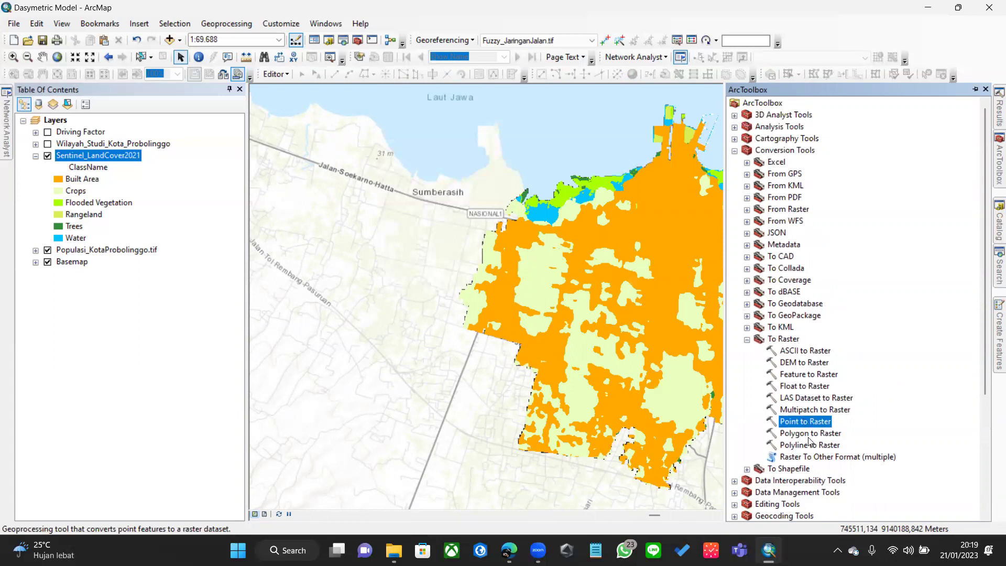
{"action": "double_click", "coordinate": [810, 434]}
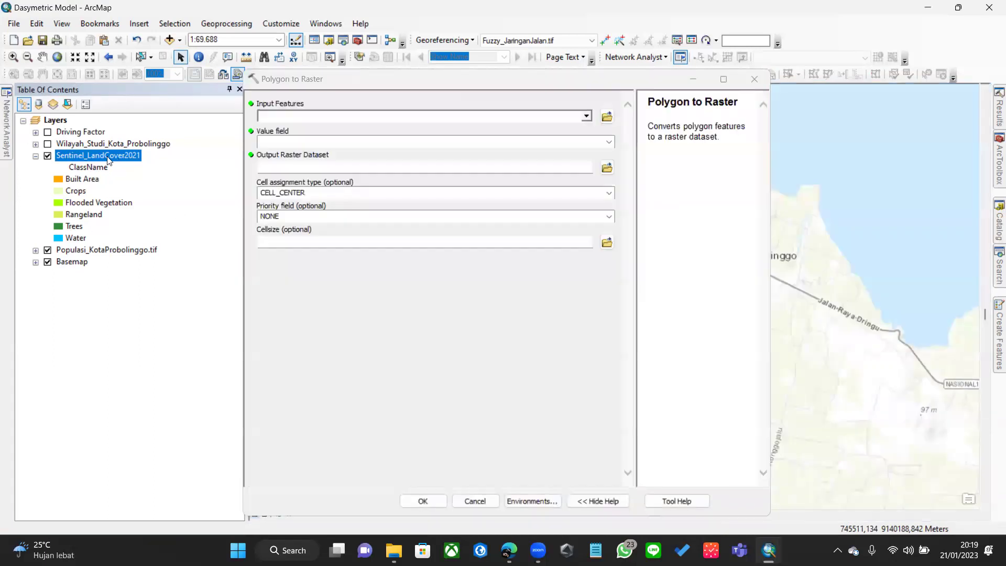
- Set Sentinel_LandCover2021 as the input features and Weight as the value field for the raster conversion
{"action": "left_click_drag", "start_coordinate": [108, 160], "coordinate": [313, 115]}
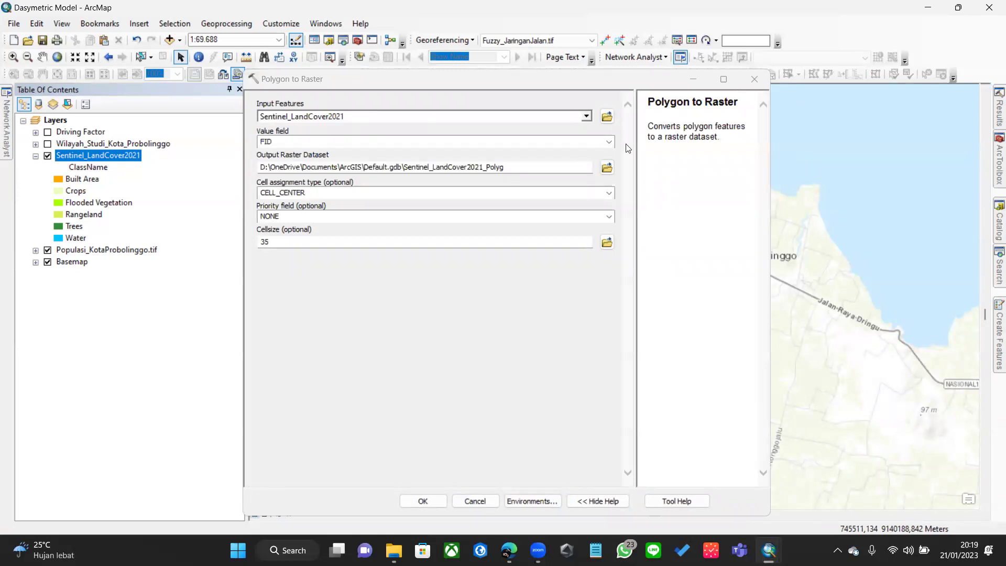
{"action": "left_click", "coordinate": [609, 142]}
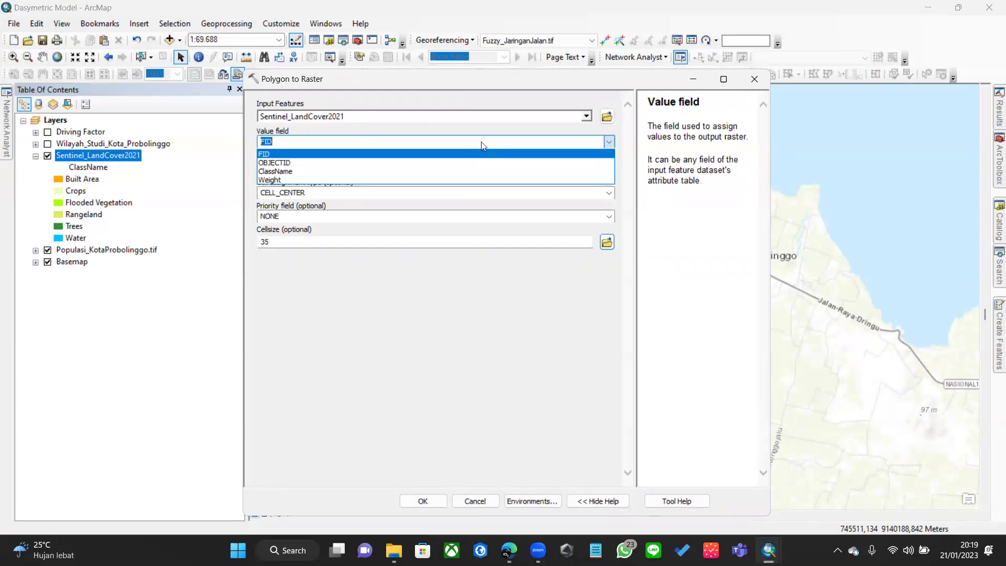
{"action": "left_click", "coordinate": [294, 180]}
{"action": "left_click", "coordinate": [309, 138]}
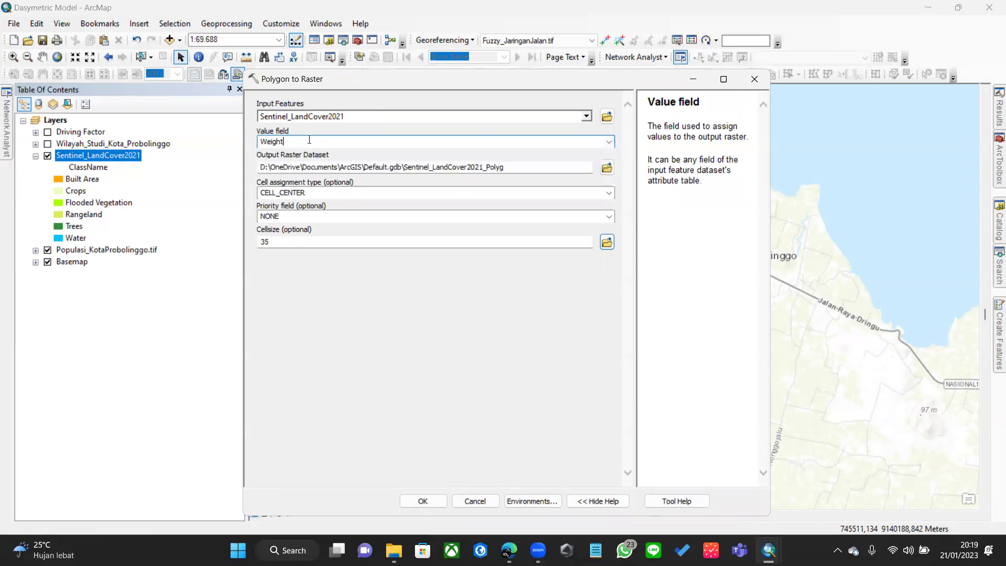
- Set the output raster to Sentinel_LandCover2021.tif in the Proses Dasymetric Model_Kota Probolinggo folder
{"action": "left_click", "coordinate": [607, 168]}
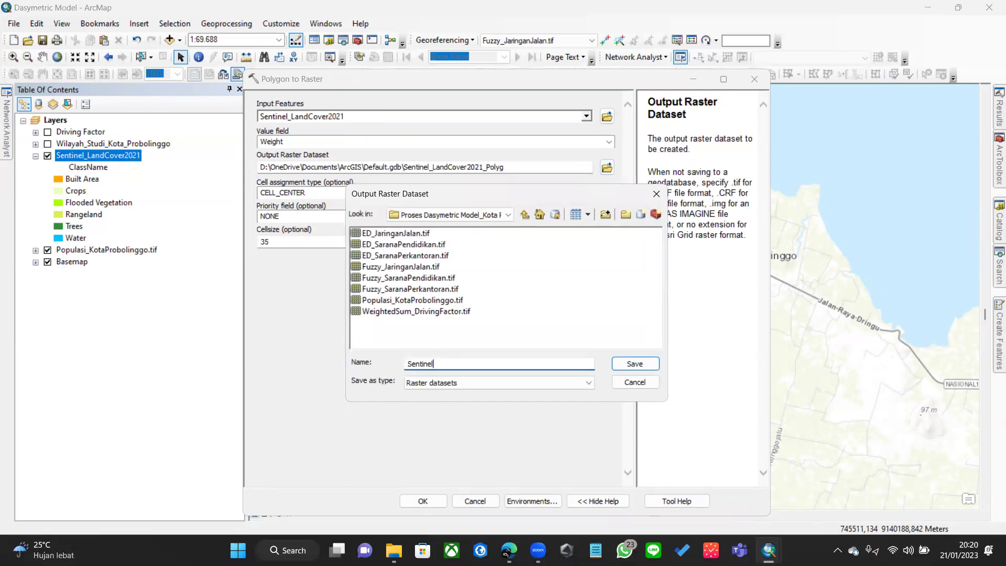
{"action": "type", "text": "Sentinel_LandCO"}
{"action": "key", "text": "BackSpace"}
{"action": "type", "text": "over2021.tif"}
{"action": "key", "text": "Return"}
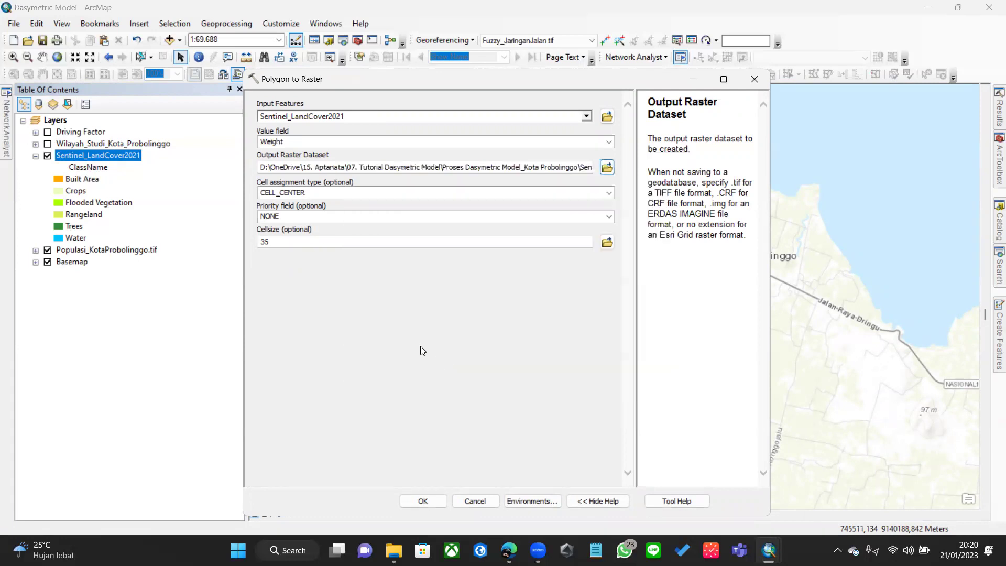
- Set the cell size to 50 and run the polygon to raster conversion
{"action": "double_click", "coordinate": [411, 248]}
{"action": "type", "text": "50"}
{"action": "left_click", "coordinate": [429, 321]}
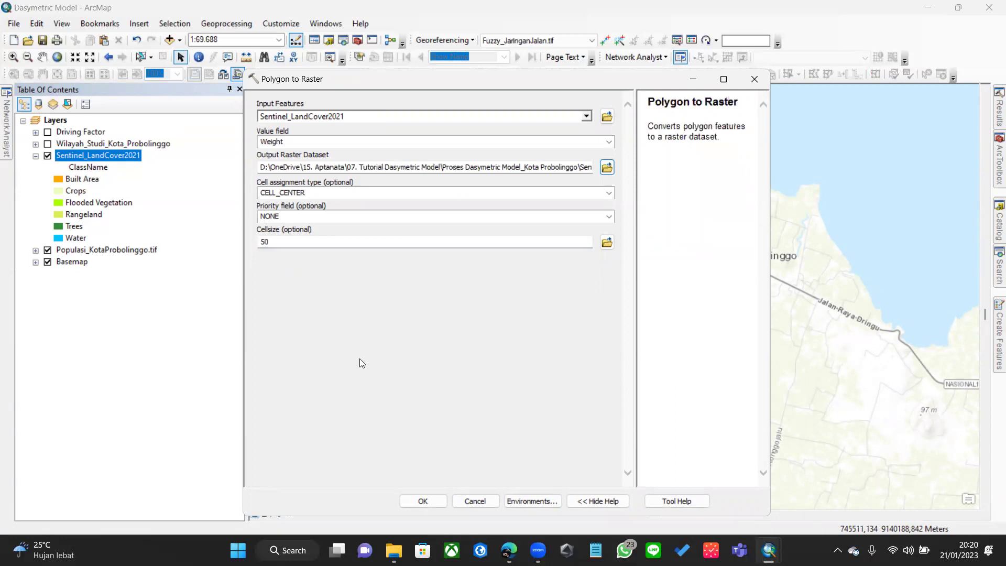
{"action": "left_click", "coordinate": [424, 501]}
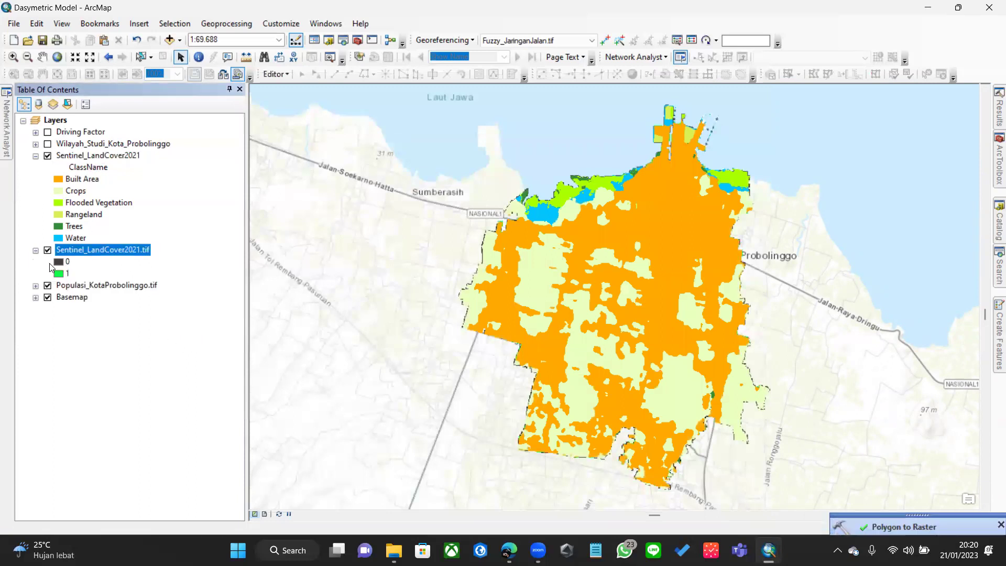
- Hide the Sentinel_LandCover2021 polygon layer and collapse the legends of both land cover layers
{"action": "left_click", "coordinate": [48, 156]}
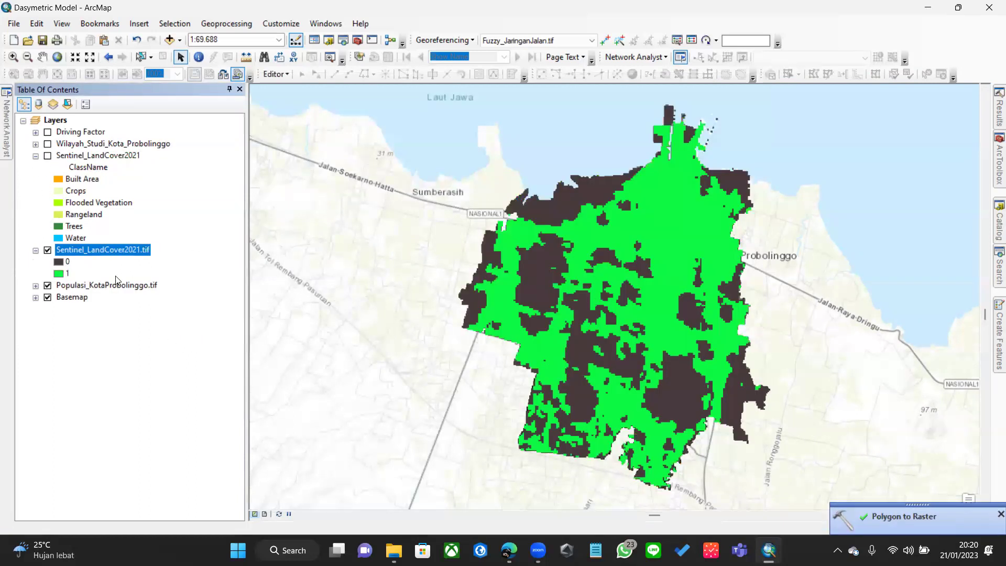
{"action": "left_click", "coordinate": [92, 285]}
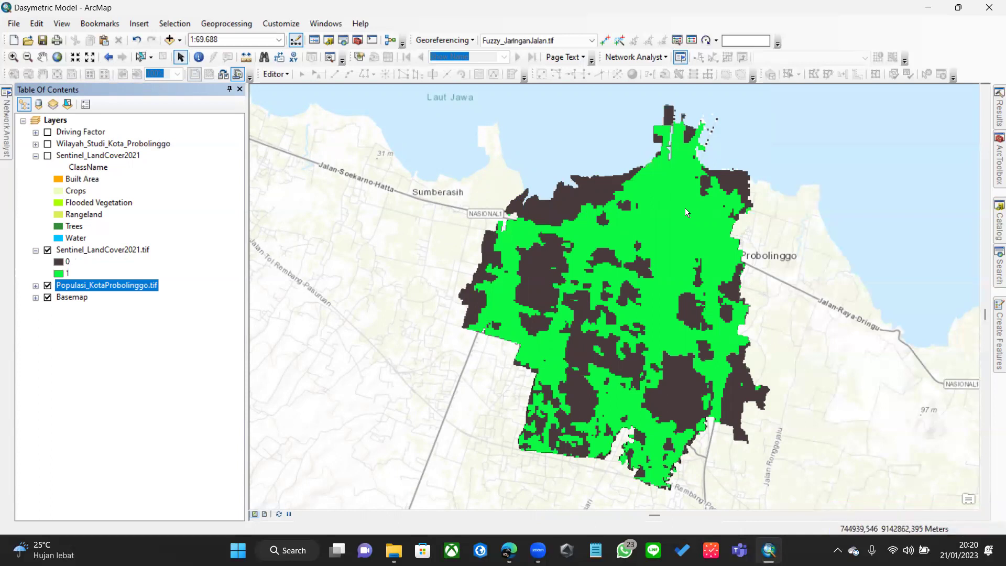
{"action": "left_click", "coordinate": [35, 250]}
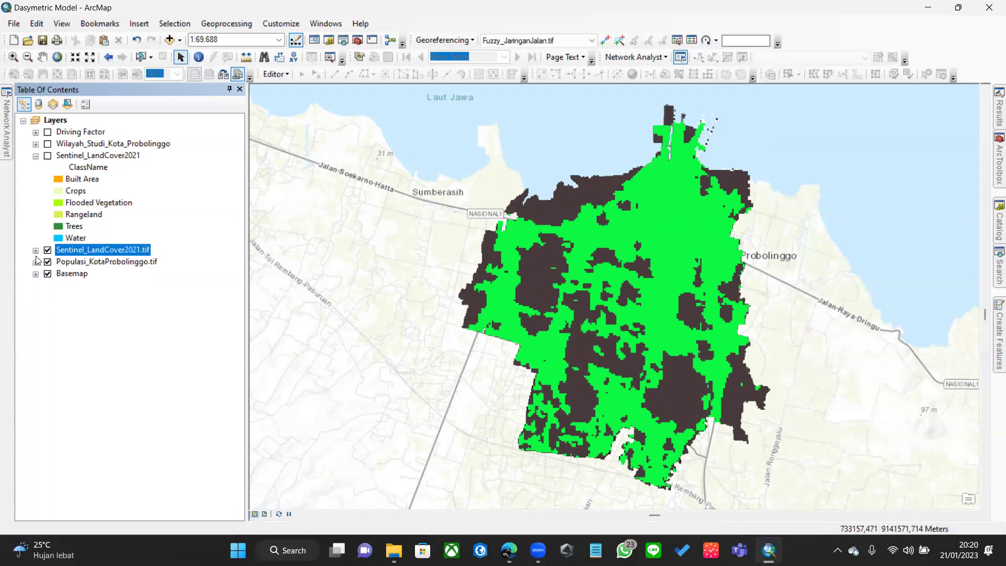
{"action": "left_click", "coordinate": [35, 156]}
{"action": "left_click", "coordinate": [82, 145]}
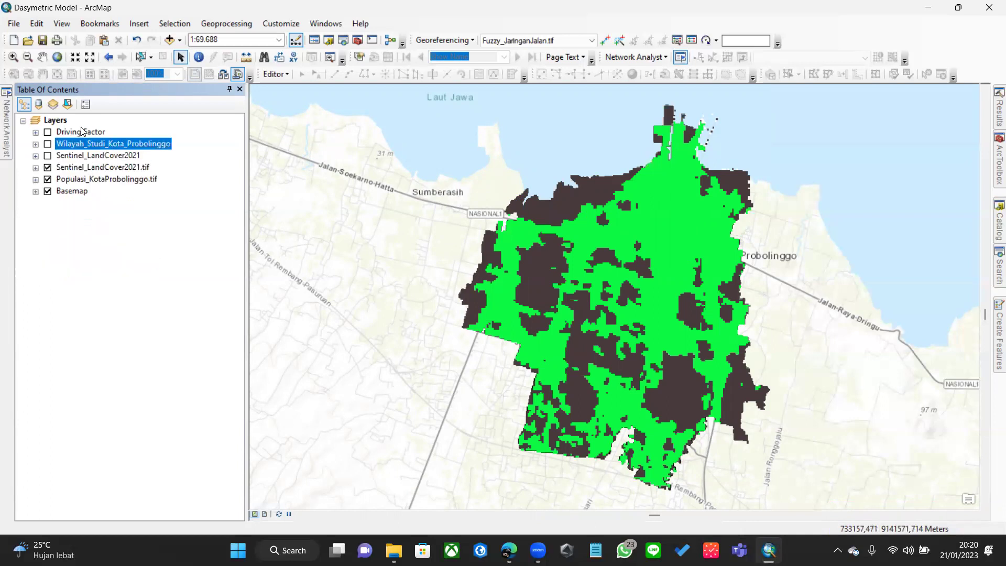
{"action": "key", "text": "Up"}
{"action": "left_click", "coordinate": [108, 151]}
{"action": "left_click", "coordinate": [107, 146]}
{"action": "left_click", "coordinate": [105, 159]}
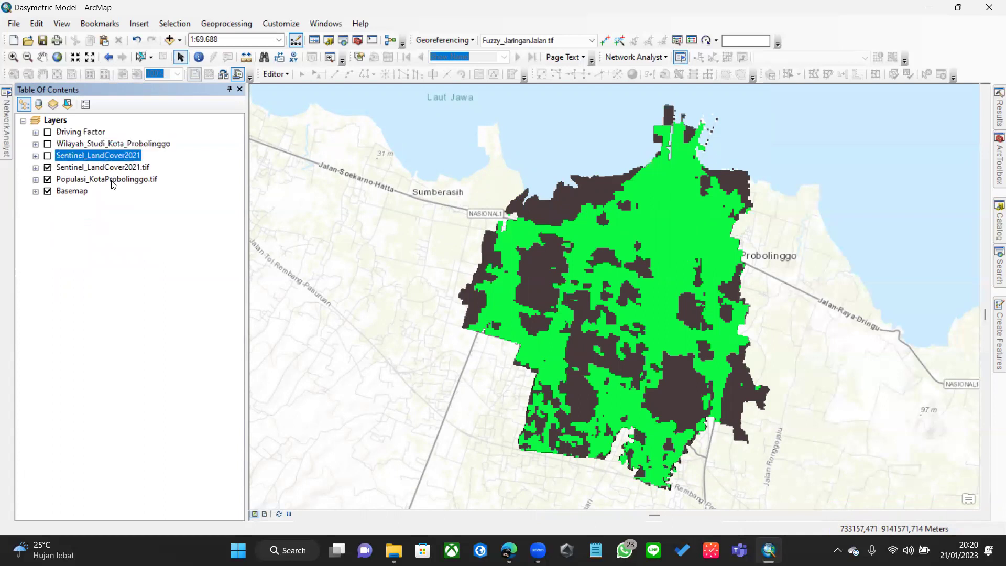
{"action": "left_click", "coordinate": [63, 168]}
{"action": "left_click", "coordinate": [95, 179]}
{"action": "left_click", "coordinate": [88, 194]}
{"action": "left_click", "coordinate": [124, 183]}
{"action": "left_click", "coordinate": [134, 168]}
{"action": "left_click", "coordinate": [134, 180]}
{"action": "left_click", "coordinate": [135, 167]}
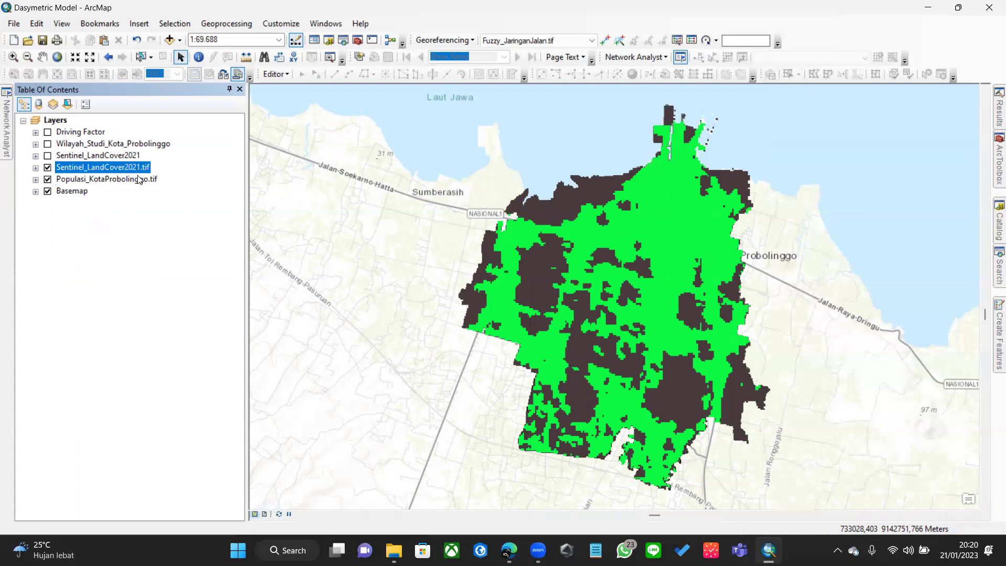
- Expand the legends of Populasi_KotaProbolinggo.tif and Sentinel_LandCover2021.tif to compare their raster values
{"action": "left_click", "coordinate": [139, 180]}
{"action": "left_click", "coordinate": [35, 180]}
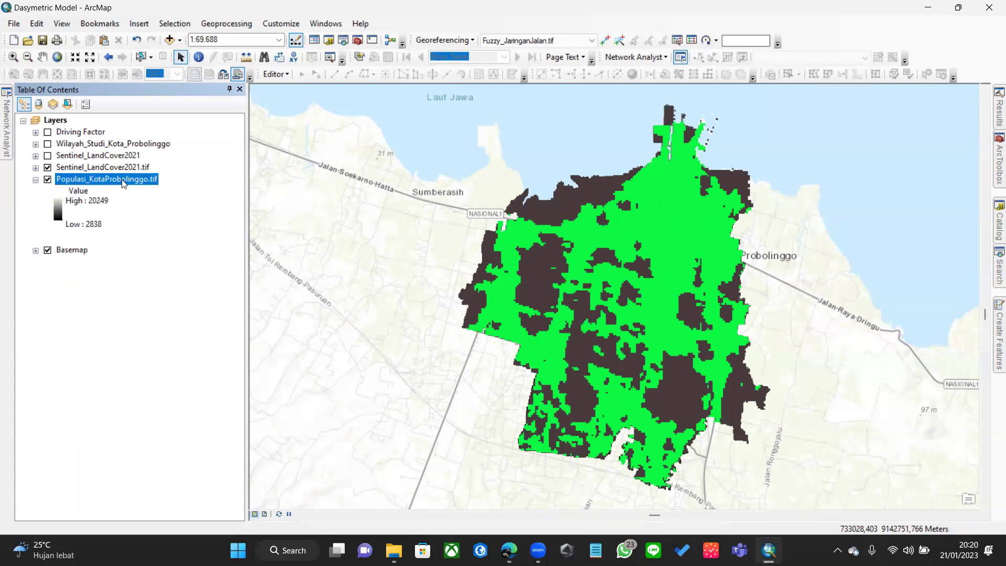
{"action": "left_click", "coordinate": [35, 167]}
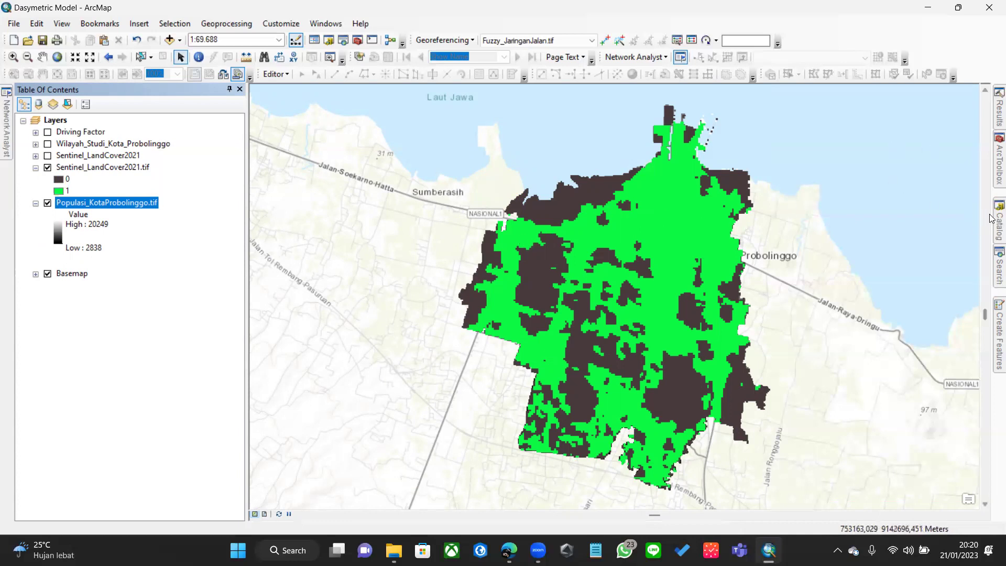
- Try to find the Raster Calculator through the tool search
{"action": "mouse_move", "coordinate": [994, 270]}
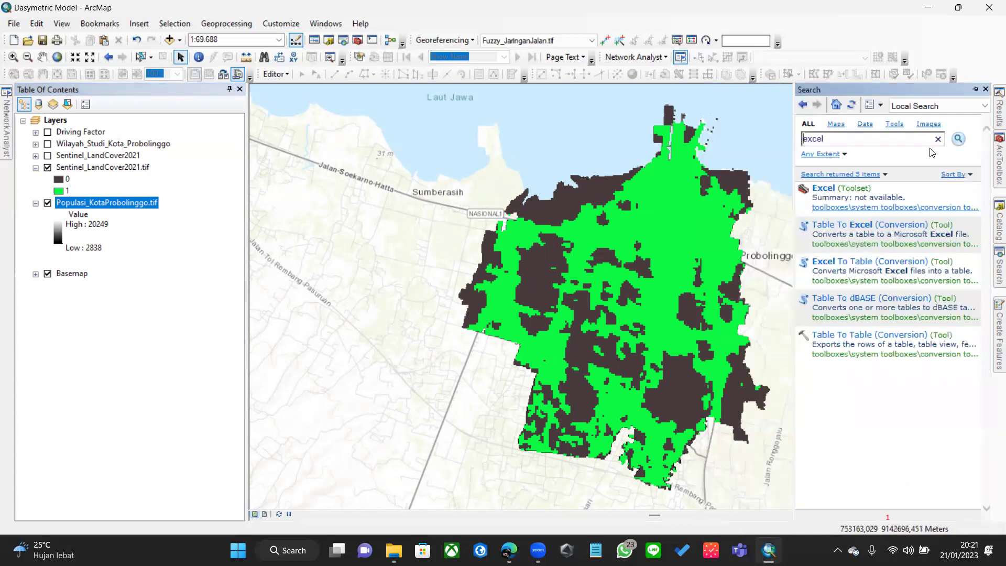
{"action": "left_click", "coordinate": [925, 140]}
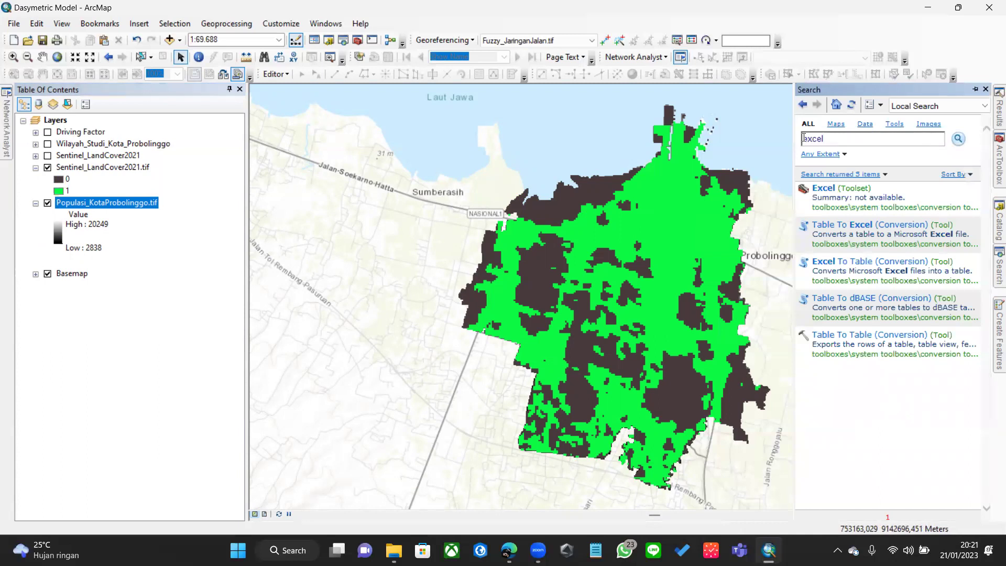
{"action": "key", "text": "BackSpace"}
{"action": "key", "text": "BackSpace"}
{"action": "key", "text": "BackSpace"}
{"action": "key", "text": "BackSpace"}
{"action": "key", "text": "BackSpace"}
{"action": "type", "text": "raster"}
{"action": "key", "text": "Return"}
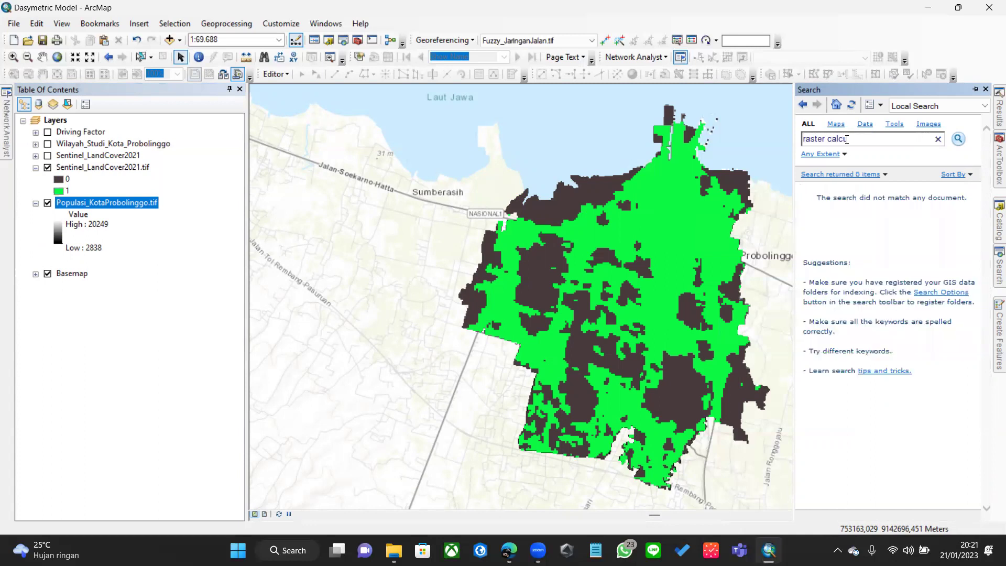
{"action": "left_click_drag", "start_coordinate": [860, 140], "coordinate": [786, 145]}
{"action": "type", "text": "raster"}
- Open the Raster Calculator from the Map Algebra toolset of the Spatial Analyst Tools
{"action": "left_click", "coordinate": [998, 160]}
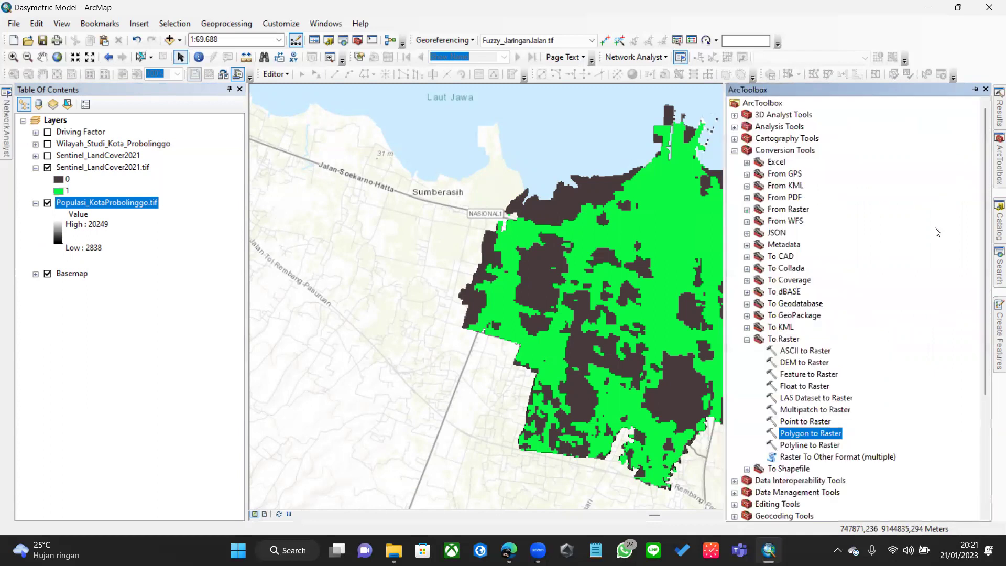
{"action": "scroll", "coordinate": [811, 194], "scroll_direction": "up", "scroll_amount": 2}
{"action": "left_click", "coordinate": [734, 151]}
{"action": "scroll", "coordinate": [753, 324], "scroll_direction": "down", "scroll_amount": 3}
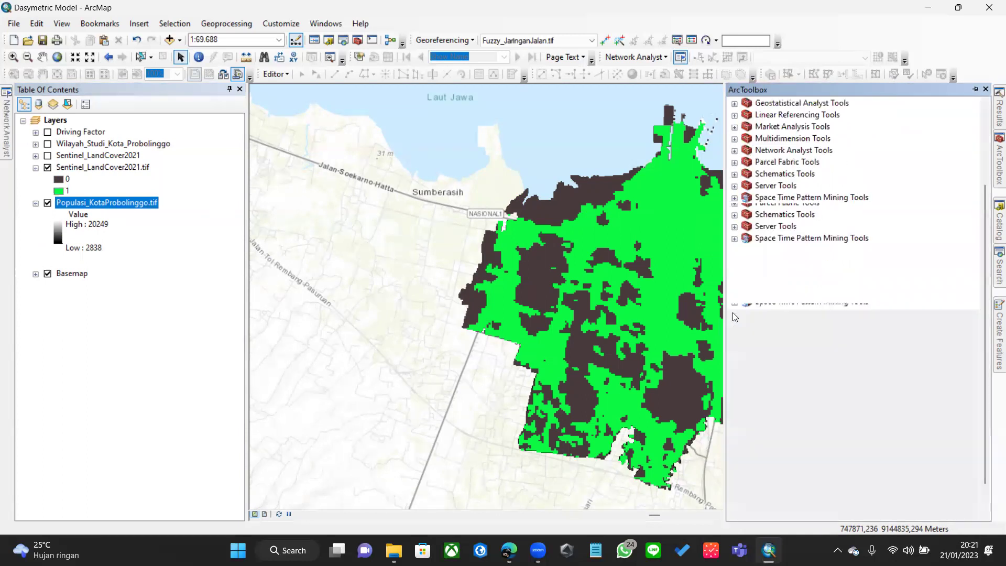
{"action": "left_click", "coordinate": [747, 375]}
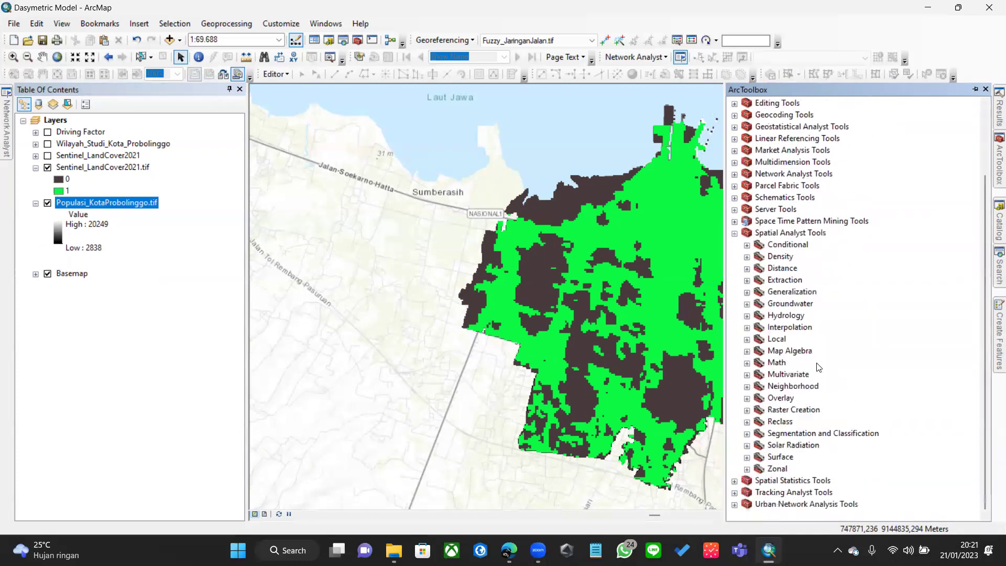
{"action": "left_click", "coordinate": [747, 352]}
{"action": "left_click", "coordinate": [810, 352]}
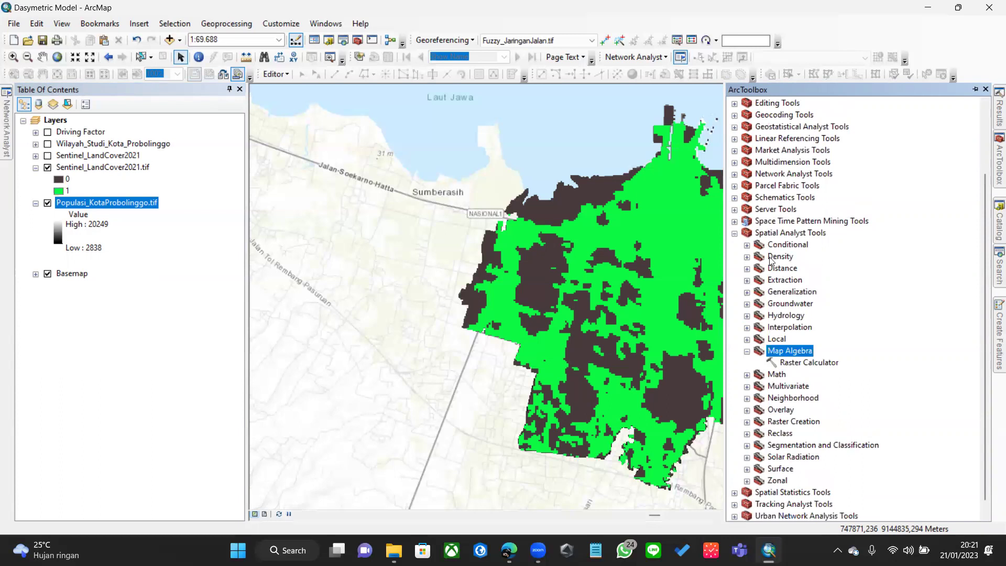
{"action": "left_click", "coordinate": [794, 236]}
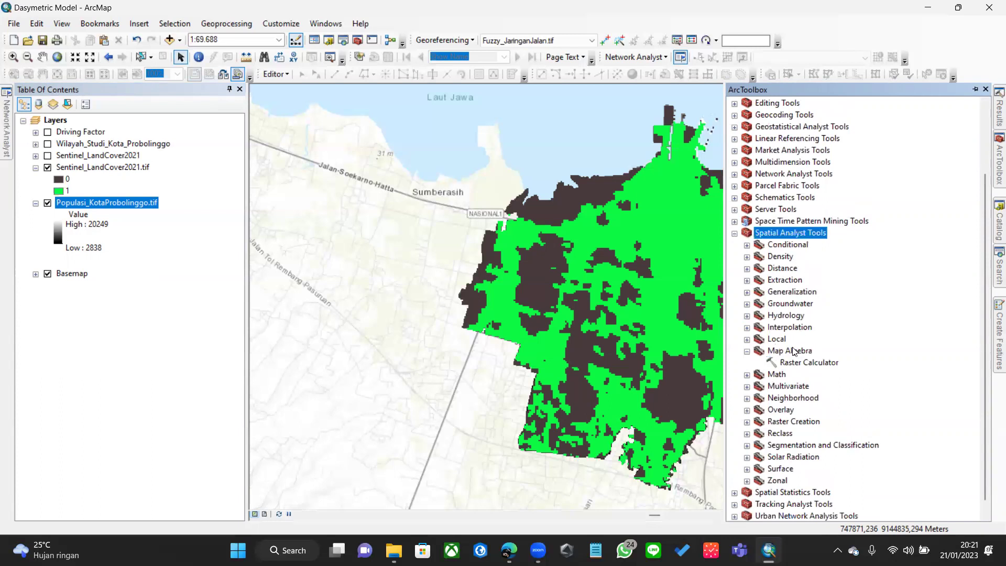
{"action": "left_click", "coordinate": [794, 350]}
{"action": "double_click", "coordinate": [816, 362]}
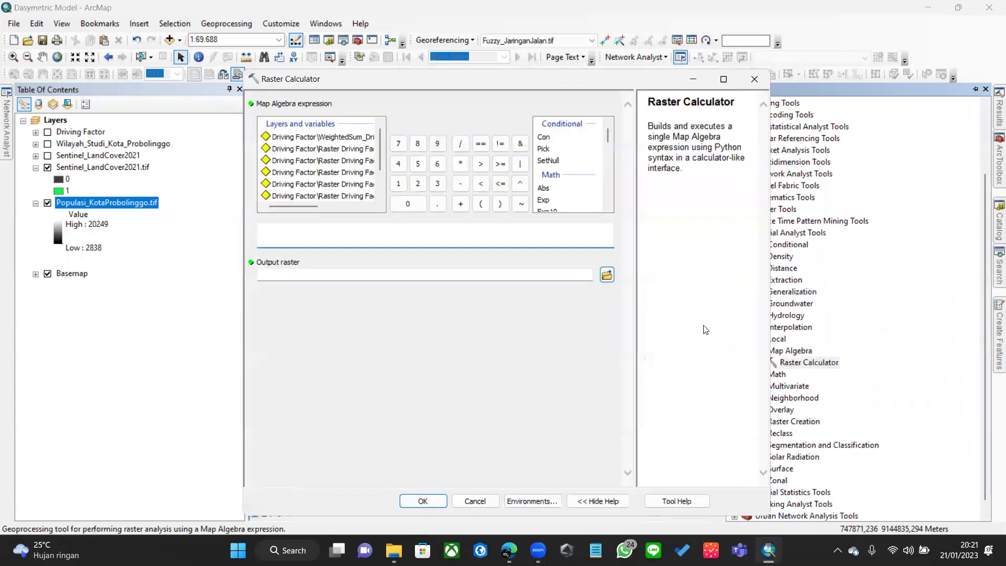
- Build the map algebra expression "Populasi_KotaProbolinggo.tif" * "Sentinel_LandCover2021.tif"
{"action": "left_click", "coordinate": [386, 240]}
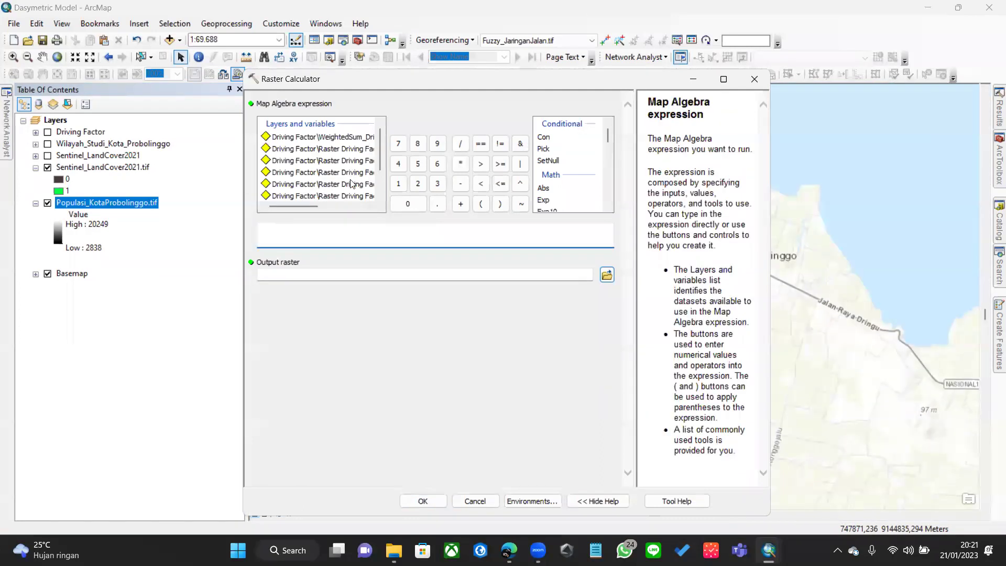
{"action": "scroll", "coordinate": [351, 184], "scroll_direction": "down", "scroll_amount": 2}
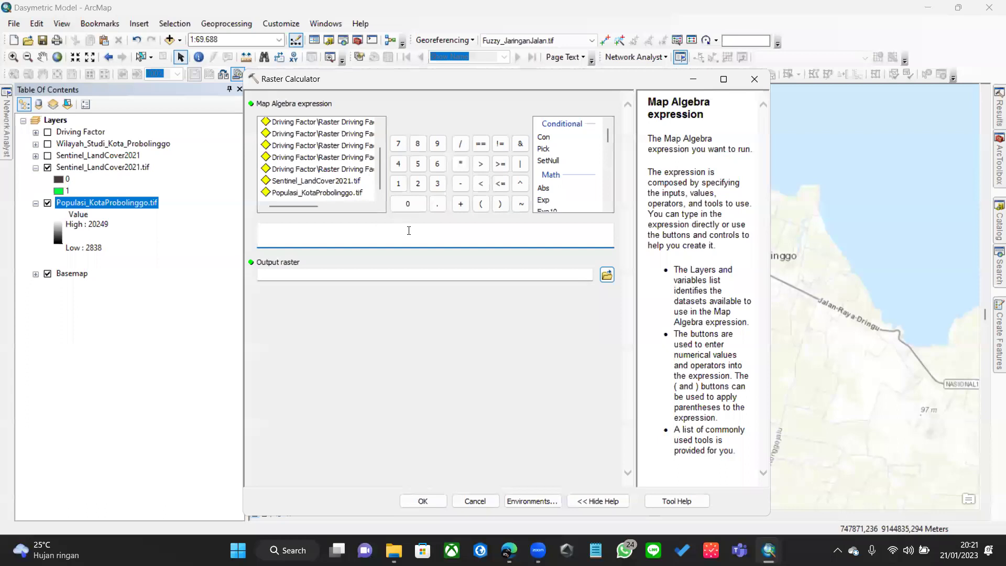
{"action": "left_click", "coordinate": [461, 164]}
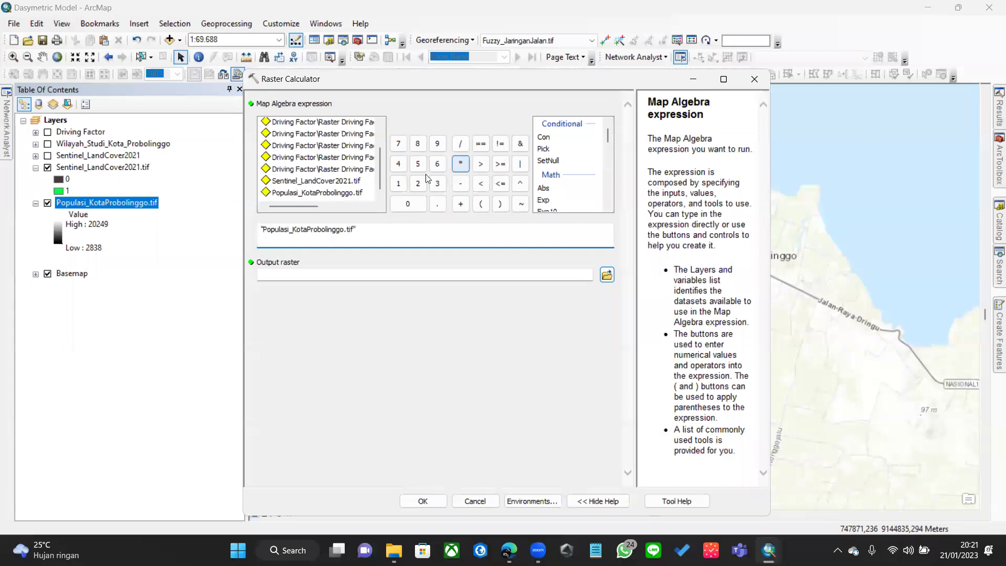
{"action": "double_click", "coordinate": [347, 182]}
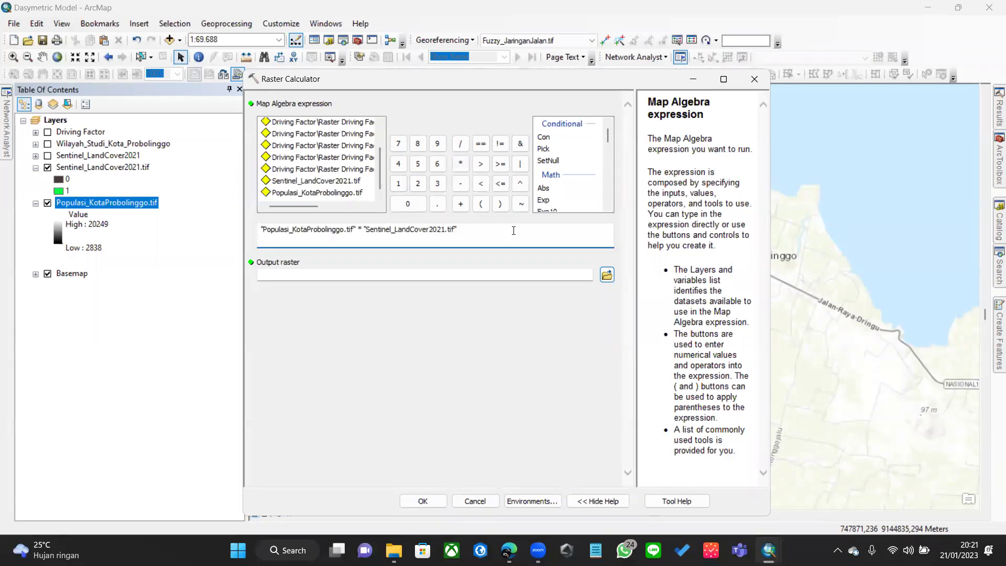
- Name the output raster DasymetricMapping_1.tif in the Proses Dasymetric Model_Kota Probolinggo folder and run the calculation
{"action": "left_click", "coordinate": [607, 275]}
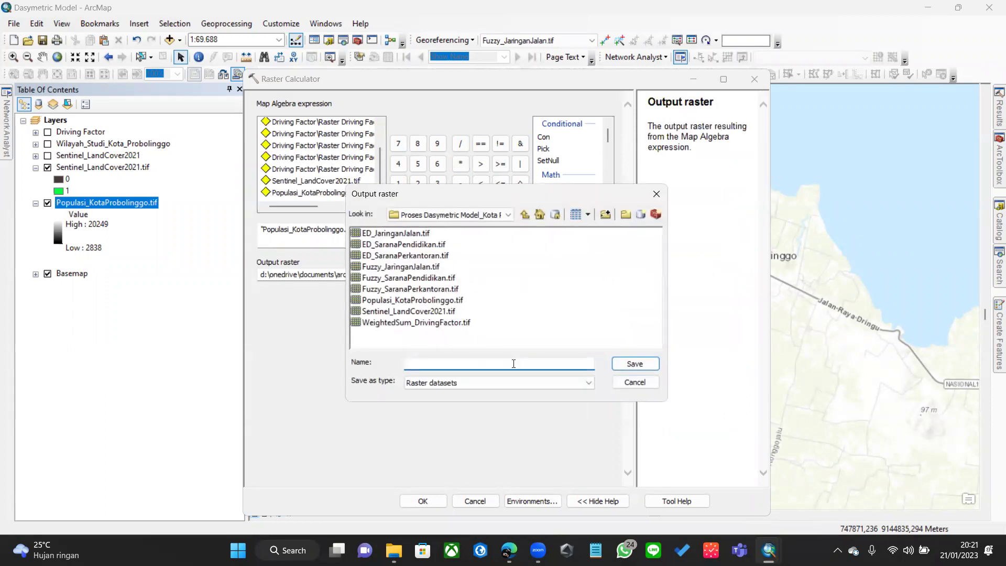
{"action": "type", "text": "DasymetricMapping_1"}
{"action": "key", "text": "Return"}
{"action": "left_click", "coordinate": [579, 290]}
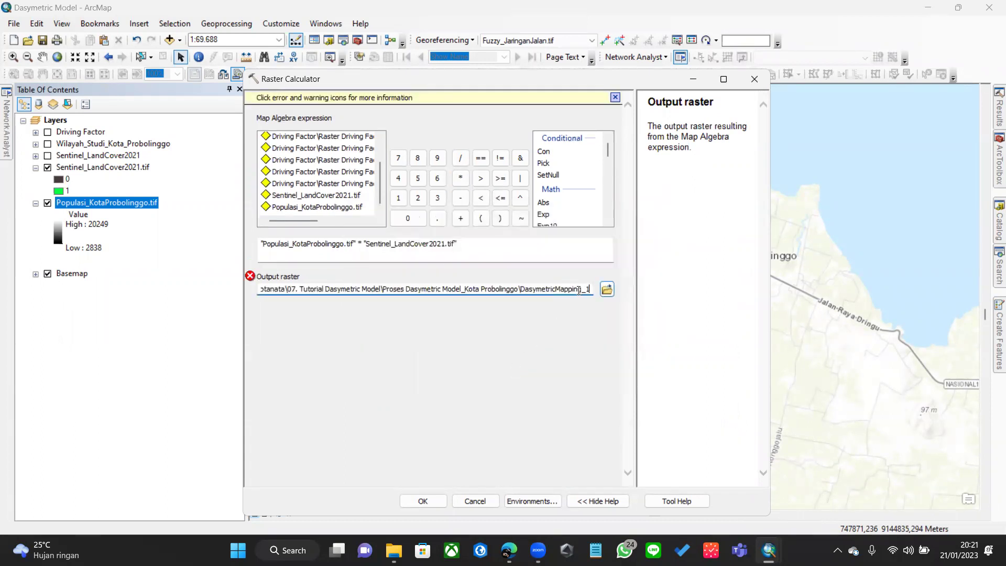
{"action": "type", "text": ".tif"}
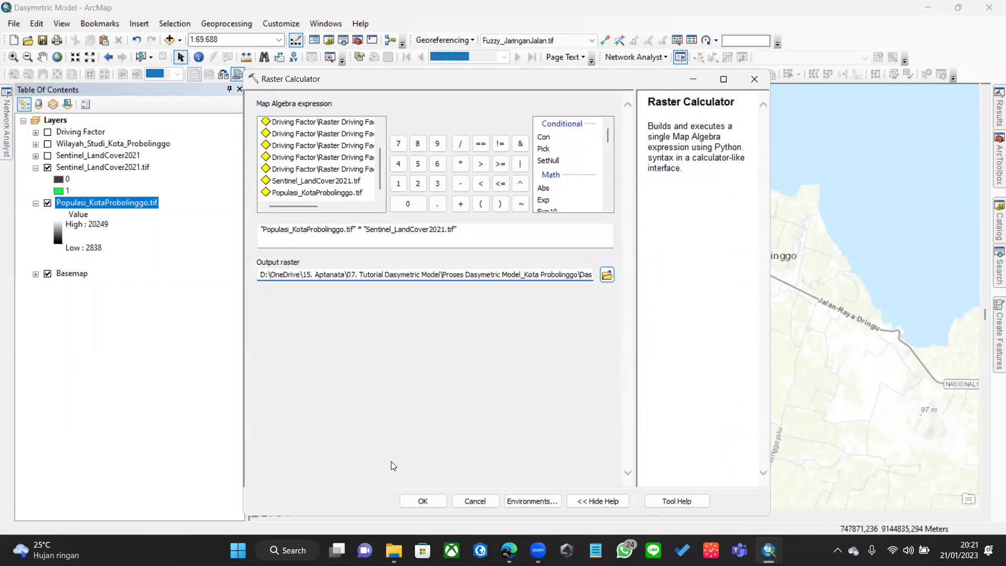
{"action": "left_click", "coordinate": [417, 501]}
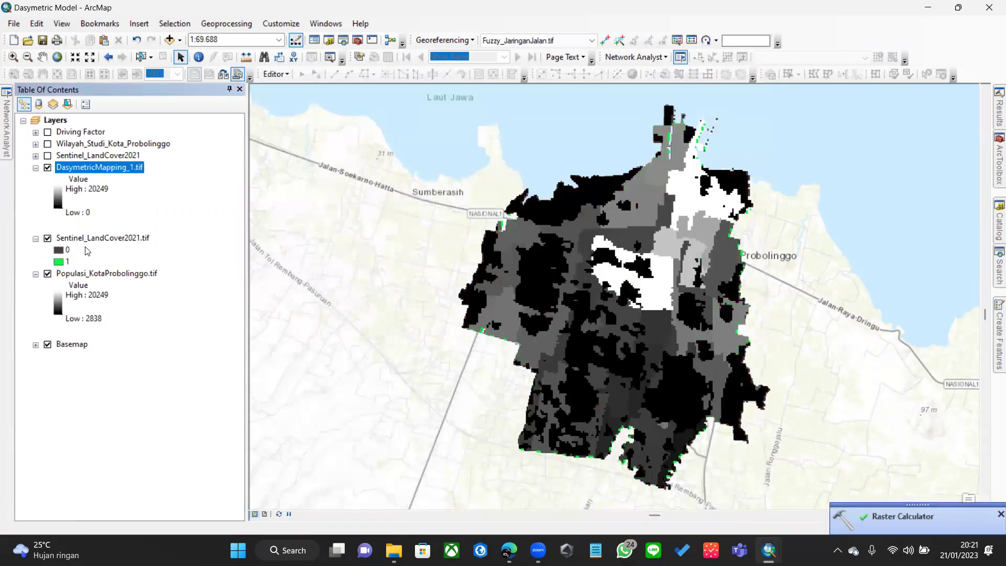
- Hide the Sentinel_LandCover2021.tif and Populasi_KotaProbolinggo.tif layers so only the dasymetric raster shows over the basemap
{"action": "left_click", "coordinate": [48, 238]}
{"action": "left_click", "coordinate": [49, 276]}
{"action": "left_click", "coordinate": [47, 274]}
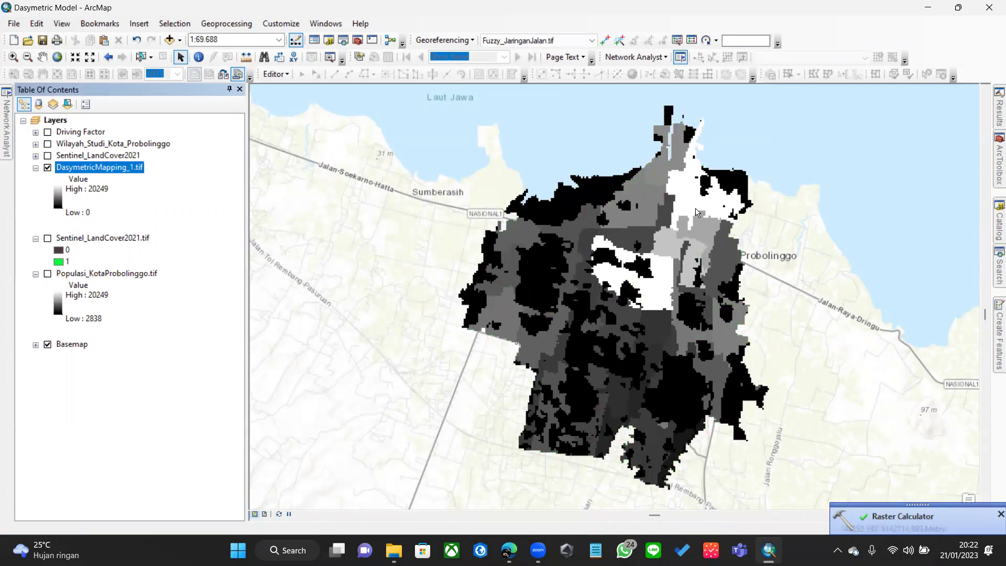
- Activate the Identify tool and hide the Basemap layer so the dasymetric raster stands alone
{"action": "scroll", "coordinate": [668, 194], "scroll_direction": "up", "scroll_amount": 5}
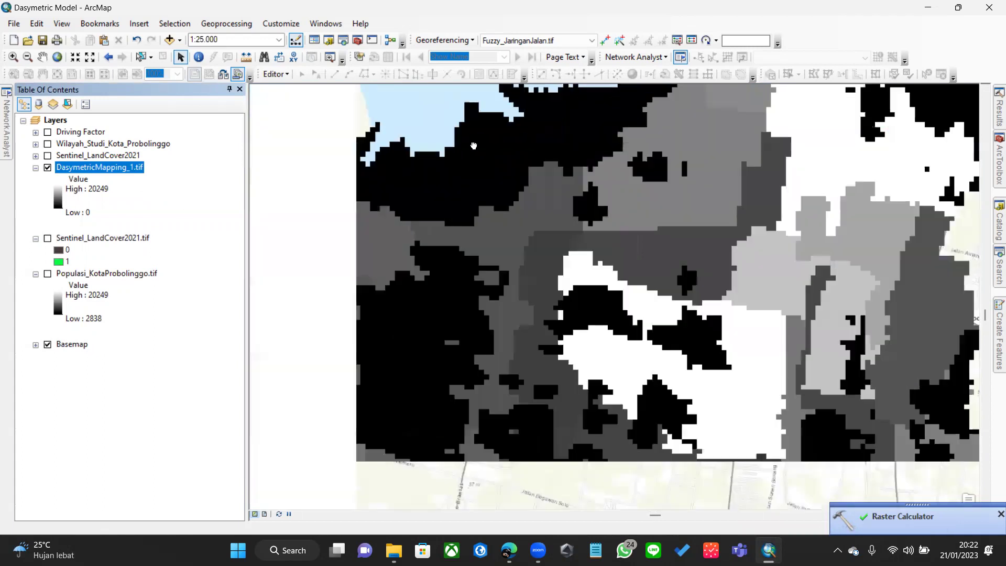
{"action": "left_click_drag", "start_coordinate": [363, 216], "coordinate": [376, 182]}
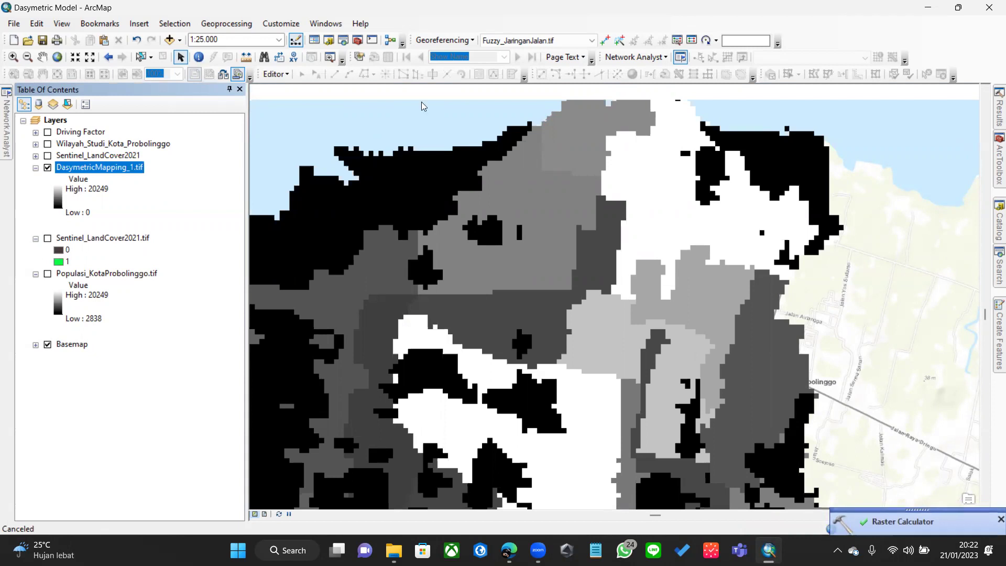
{"action": "left_click", "coordinate": [199, 56]}
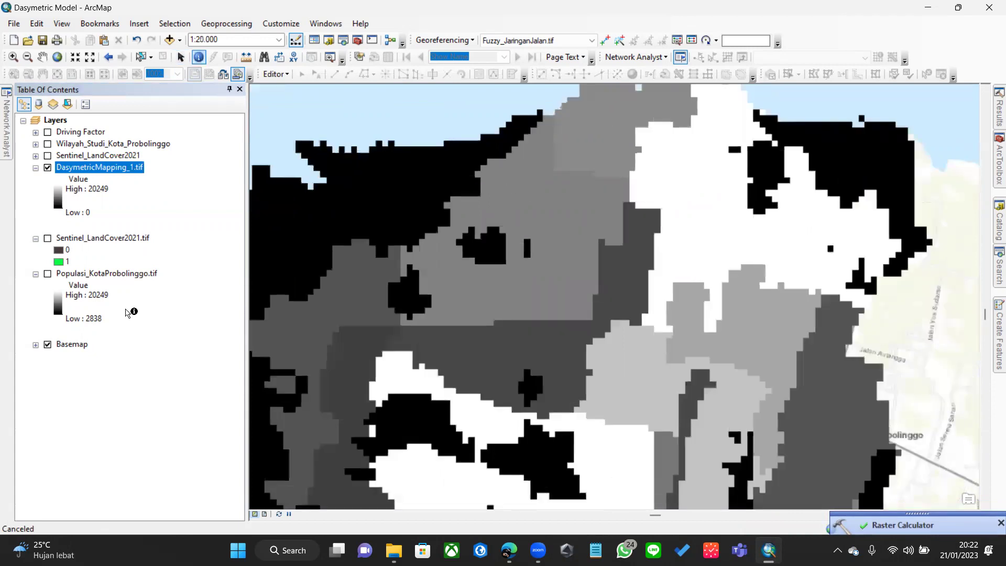
{"action": "left_click", "coordinate": [48, 345]}
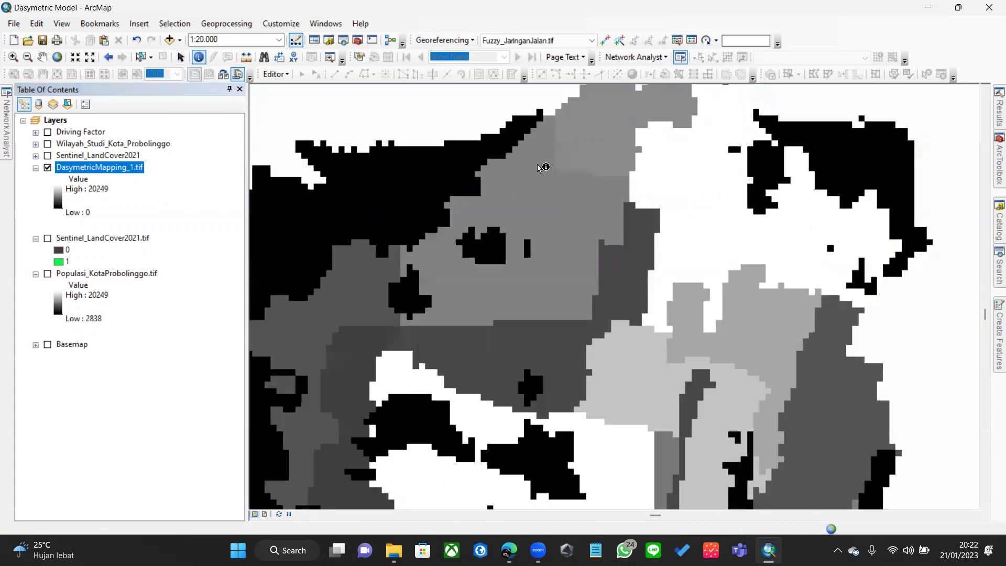
- Identify a grey pixel of DasymetricMapping_1.tif near the northwestern black area, check its pixel value and close the results
{"action": "scroll", "coordinate": [469, 171], "scroll_direction": "up", "scroll_amount": 4}
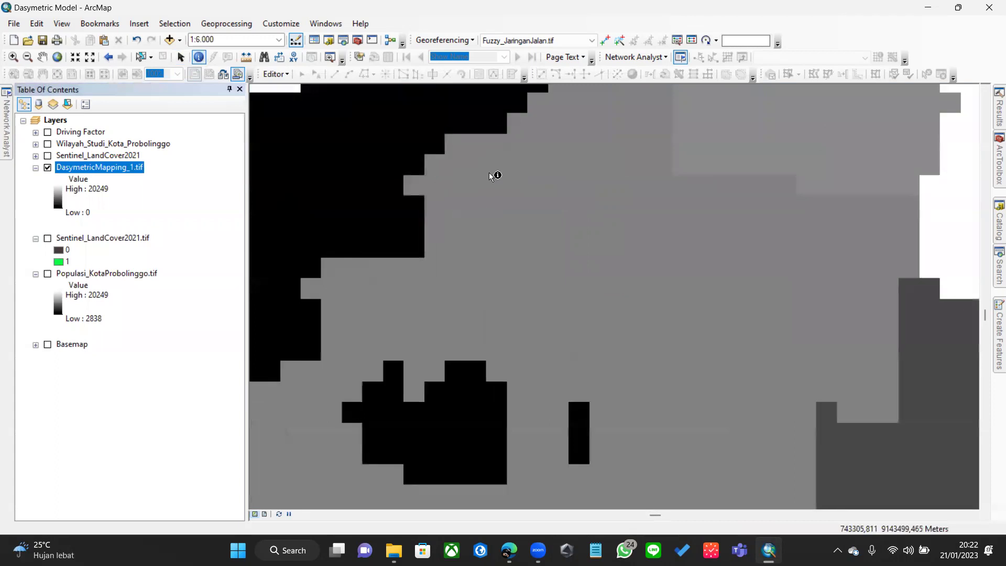
{"action": "left_click", "coordinate": [464, 212]}
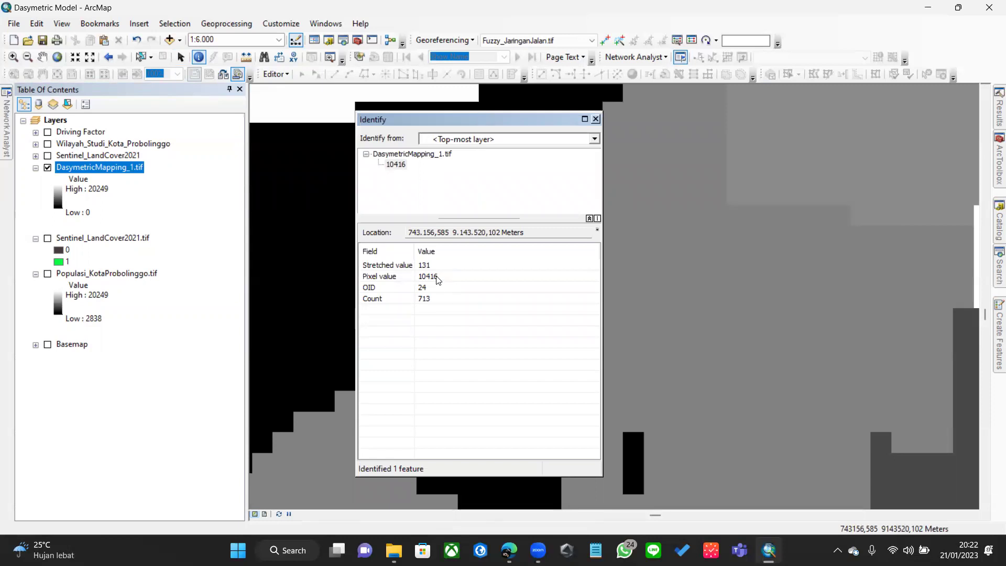
{"action": "left_click", "coordinate": [439, 278]}
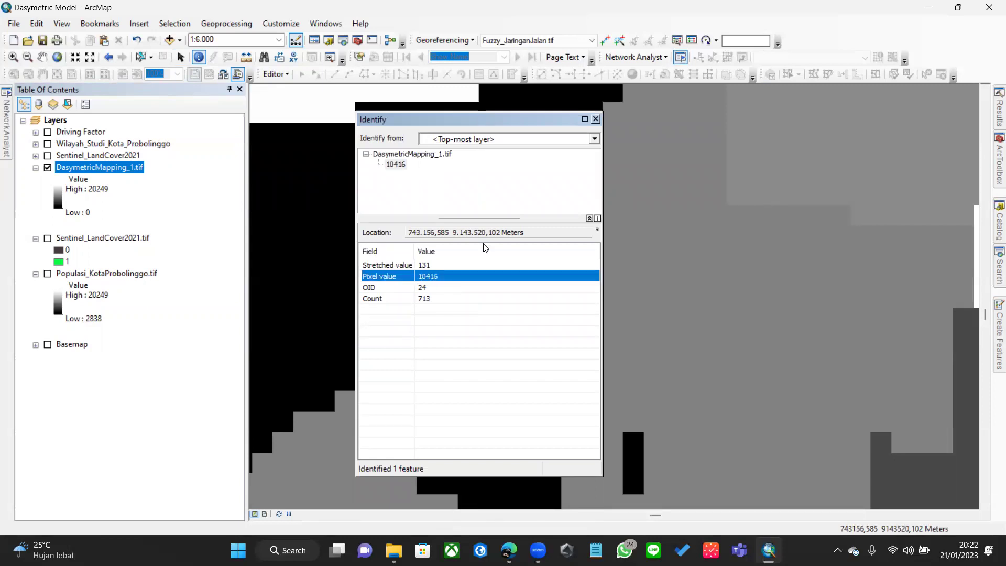
{"action": "left_click", "coordinate": [595, 120]}
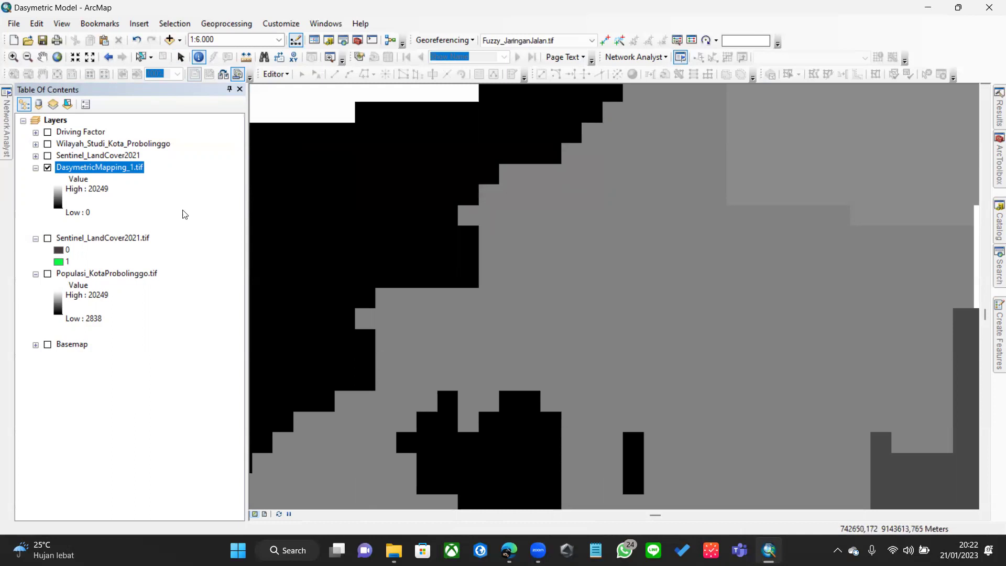
- Open the attribute table of the DasymetricMapping_1.tif layer
{"action": "left_click", "coordinate": [113, 237]}
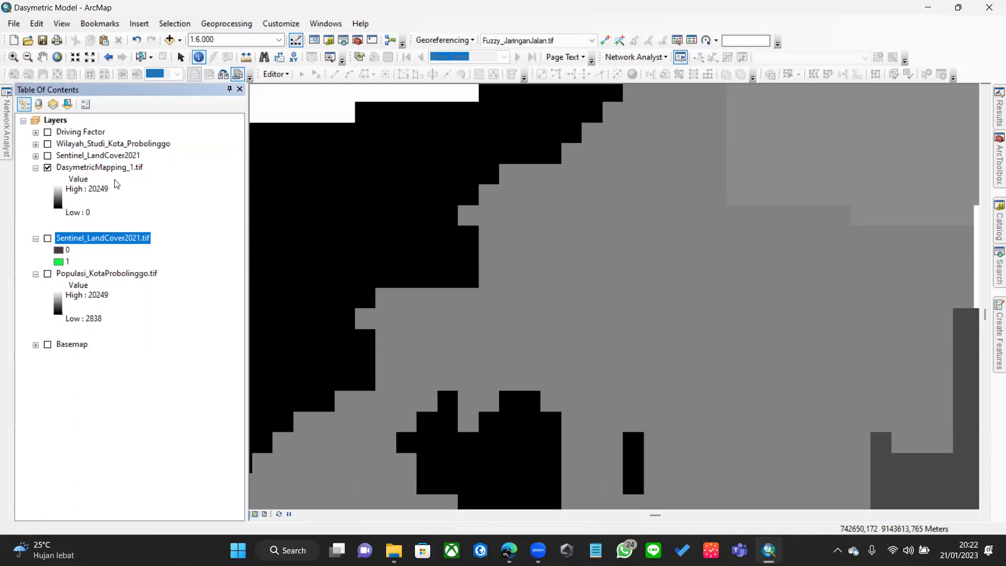
{"action": "left_click", "coordinate": [120, 169]}
{"action": "left_click", "coordinate": [118, 237]}
{"action": "left_click", "coordinate": [135, 169]}
{"action": "right_click", "coordinate": [134, 168]}
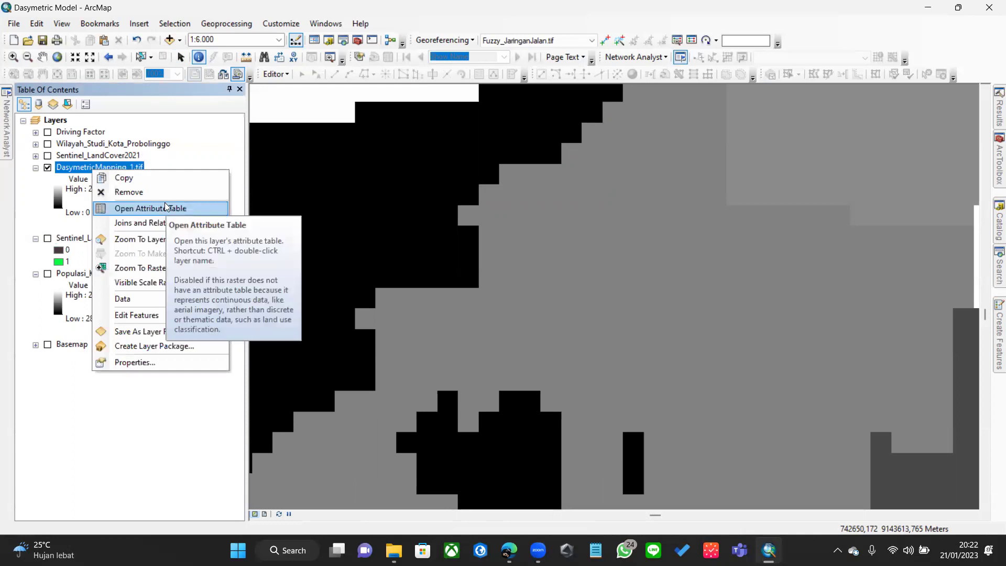
{"action": "left_click", "coordinate": [127, 212]}
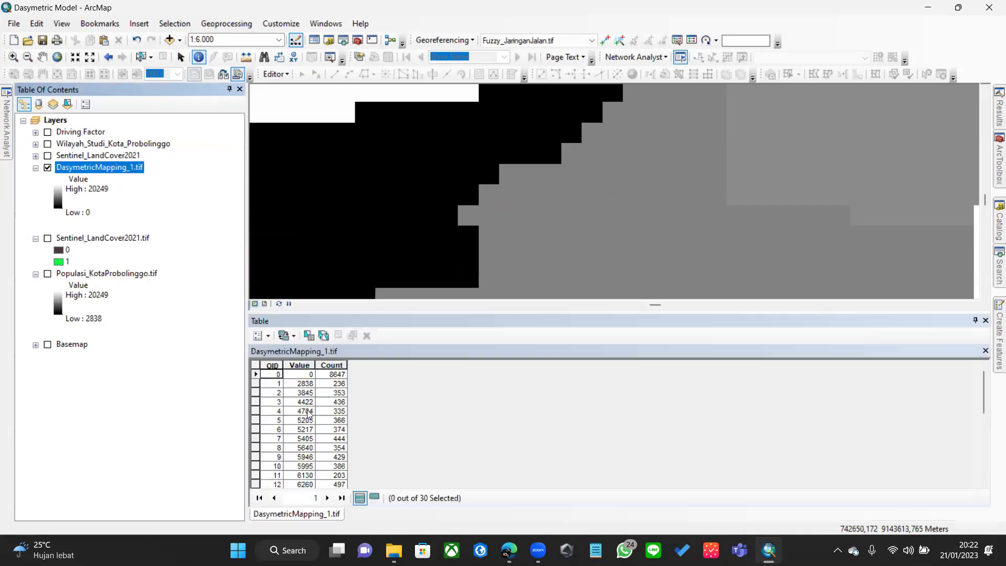
- Examine the Value and Count columns of the records in the DasymetricMapping_1.tif attribute table
{"action": "left_click", "coordinate": [306, 385]}
{"action": "left_click", "coordinate": [318, 402]}
{"action": "left_click", "coordinate": [341, 384]}
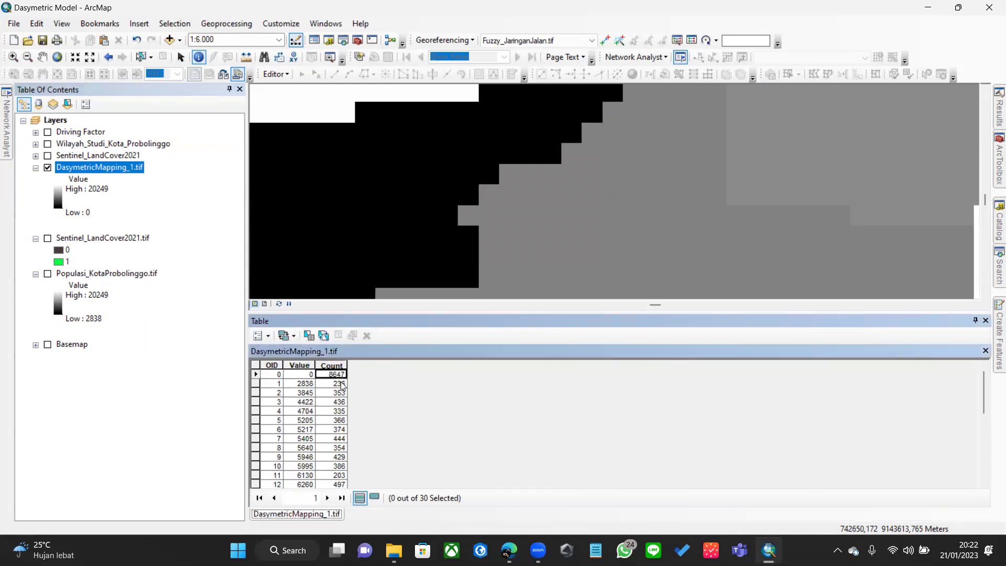
{"action": "key", "text": "Down"}
{"action": "key", "text": "Down"}
{"action": "scroll", "coordinate": [340, 388], "scroll_direction": "down", "scroll_amount": 4}
{"action": "scroll", "coordinate": [340, 388], "scroll_direction": "up", "scroll_amount": 4}
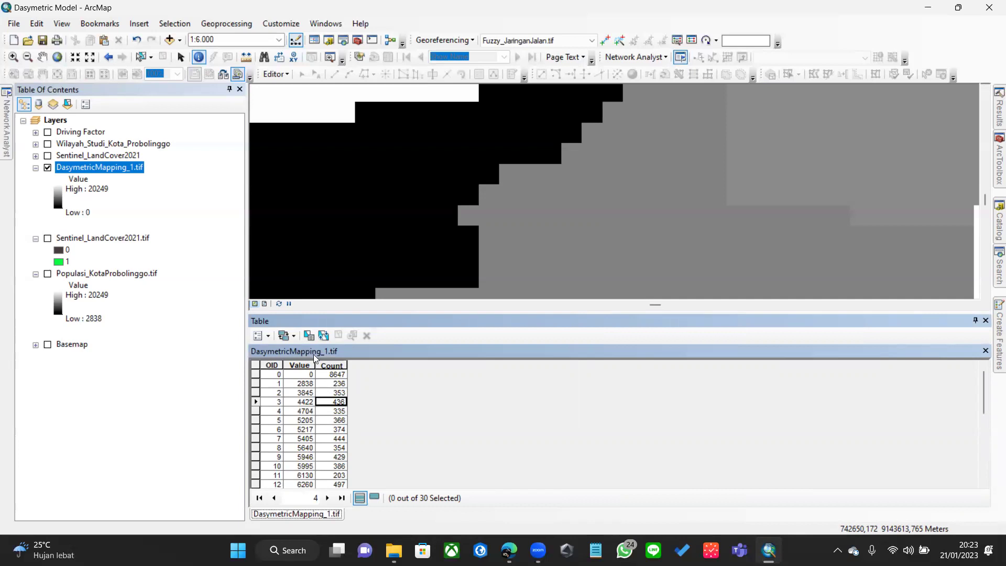
{"action": "left_click", "coordinate": [268, 336]}
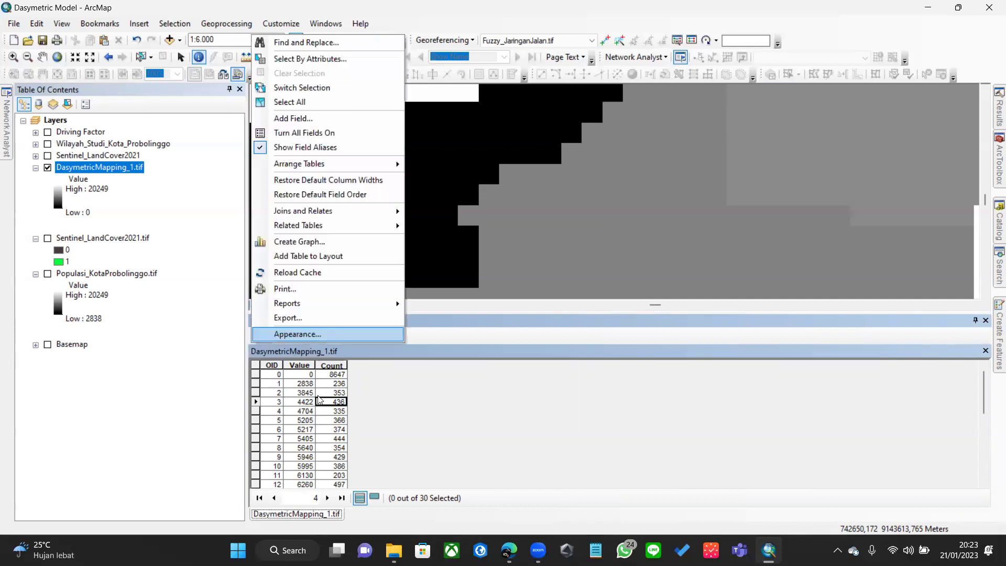
{"action": "key", "text": "Escape"}
{"action": "key", "text": "Up"}
{"action": "key", "text": "Up"}
- Add a field named Density of type Double to the DasymetricMapping_1.tif attribute table
{"action": "left_click", "coordinate": [270, 339]}
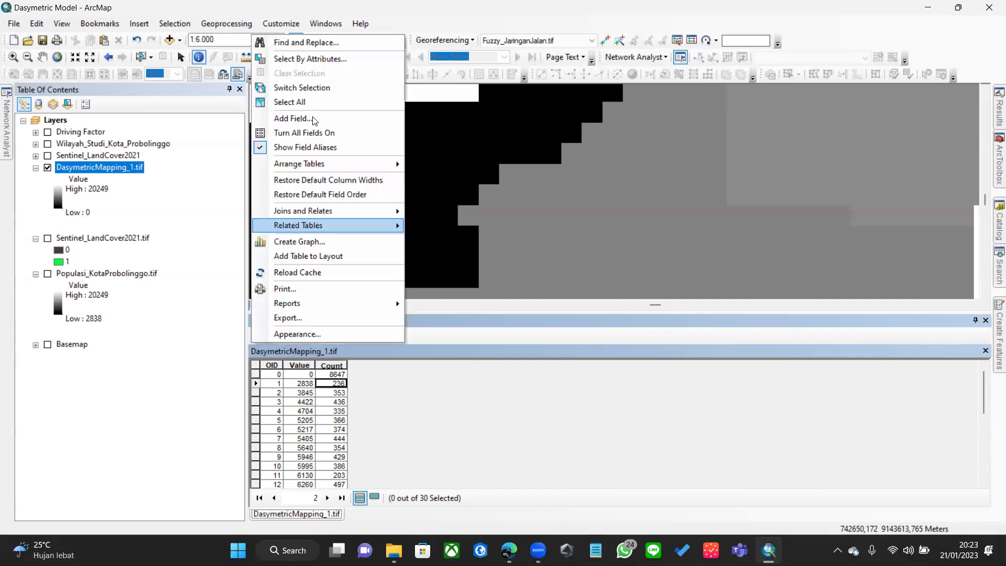
{"action": "left_click", "coordinate": [314, 119]}
{"action": "type", "text": "Density"}
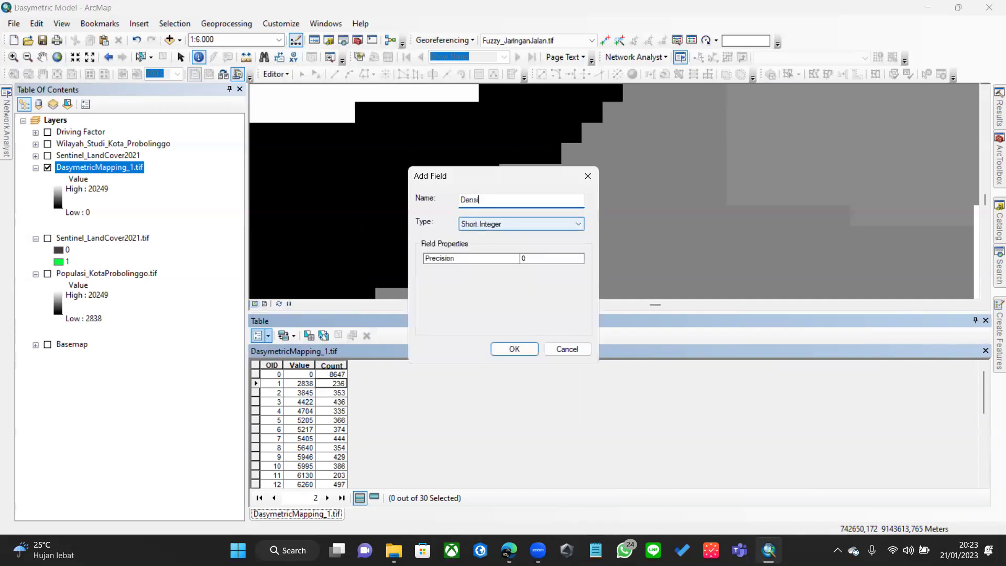
{"action": "left_click", "coordinate": [529, 224]}
{"action": "left_click", "coordinate": [504, 260]}
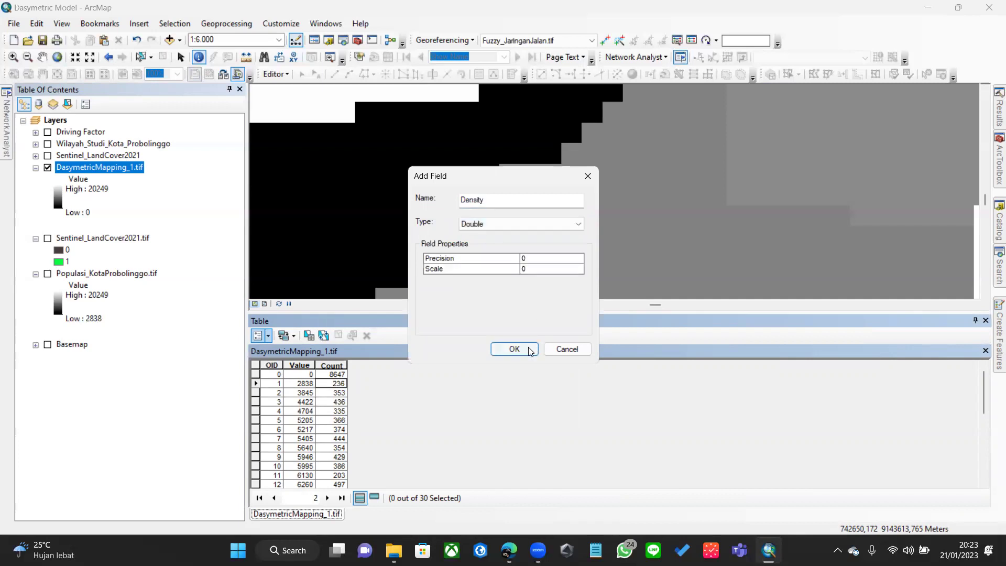
{"action": "left_click", "coordinate": [529, 350]}
- Calculate the Density field as [Value] / [Count] with the Field Calculator, check the records and close the attribute table
{"action": "right_click", "coordinate": [438, 365]}
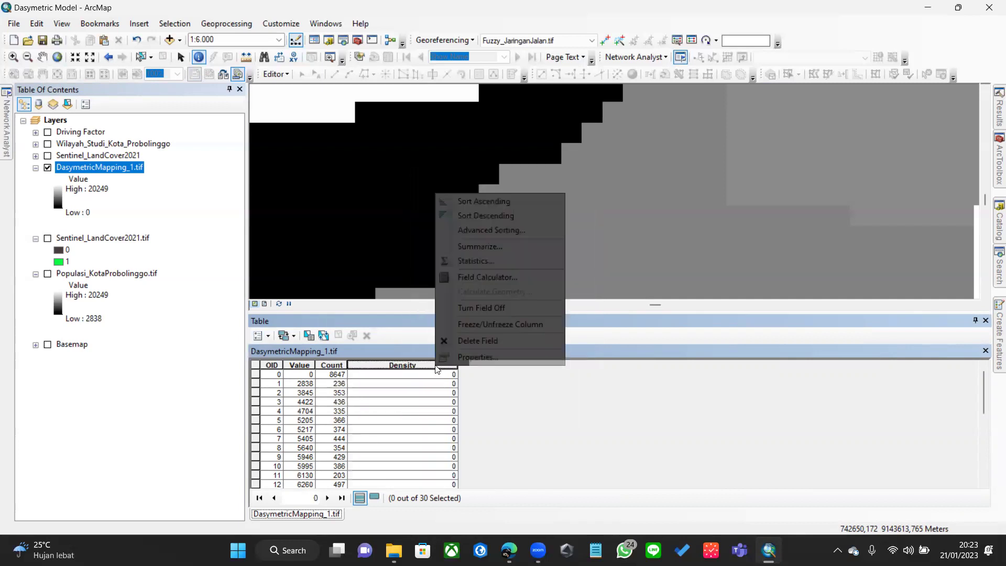
{"action": "left_click", "coordinate": [432, 386]}
{"action": "right_click", "coordinate": [435, 367]}
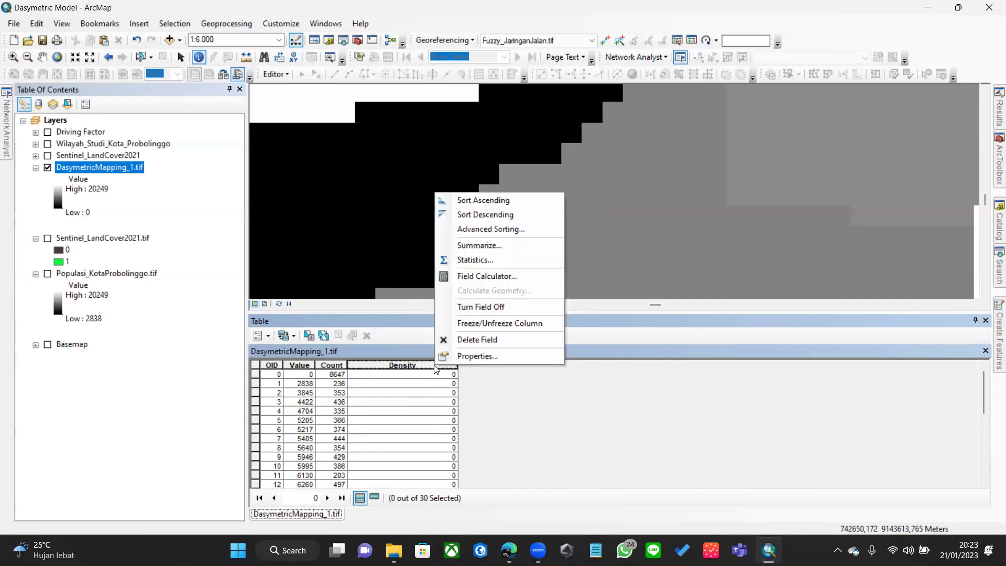
{"action": "left_click", "coordinate": [487, 276]}
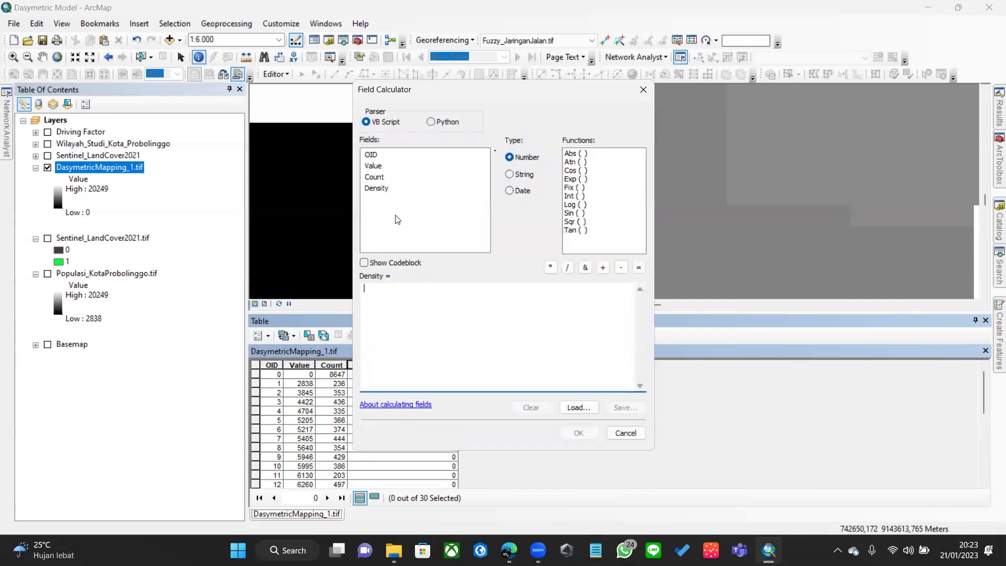
{"action": "left_click", "coordinate": [378, 167]}
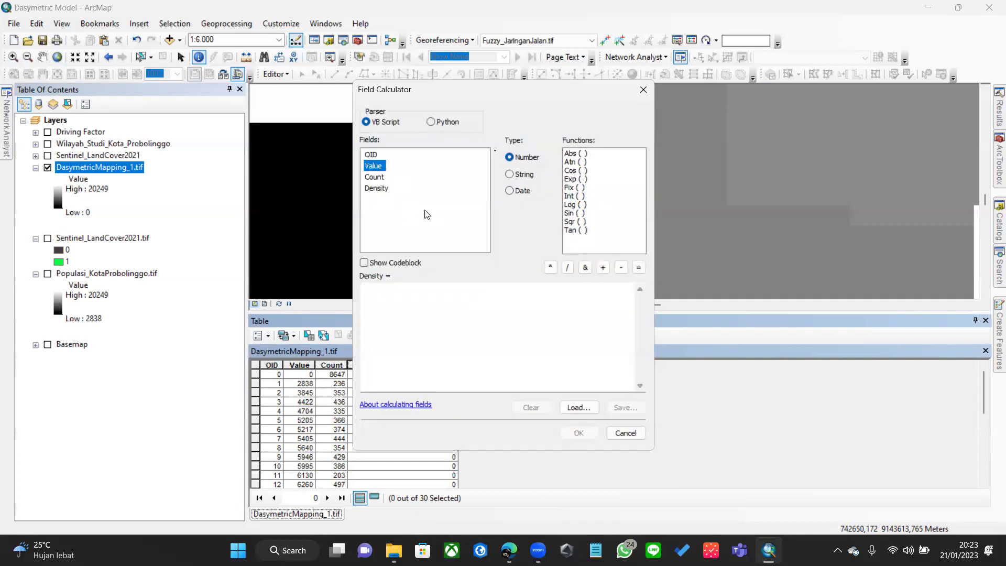
{"action": "double_click", "coordinate": [376, 167]}
{"action": "left_click", "coordinate": [568, 267]}
{"action": "left_click", "coordinate": [379, 179]}
{"action": "double_click", "coordinate": [379, 180]}
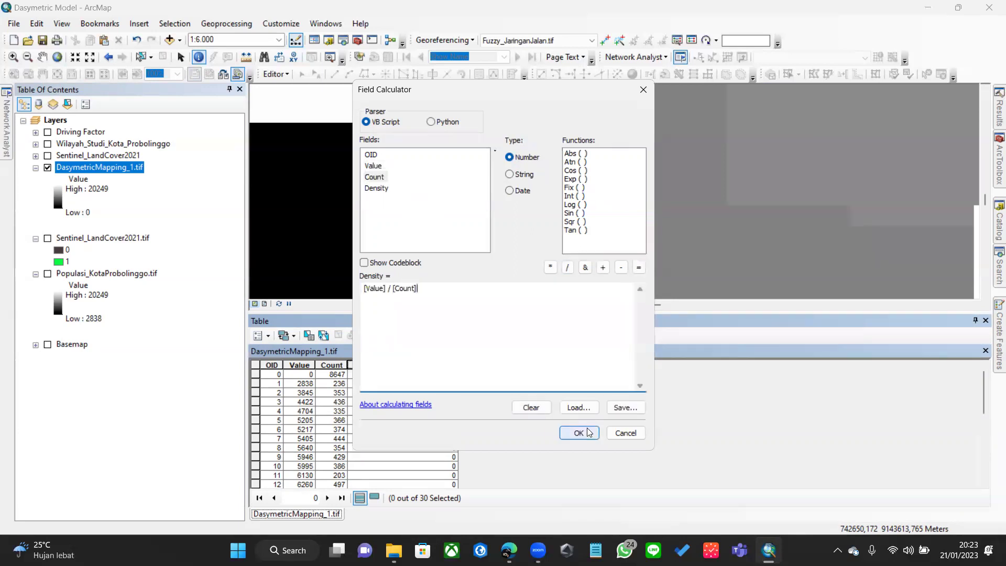
{"action": "left_click", "coordinate": [579, 433]}
{"action": "scroll", "coordinate": [602, 411], "scroll_direction": "down", "scroll_amount": 6}
{"action": "left_click", "coordinate": [985, 320]}
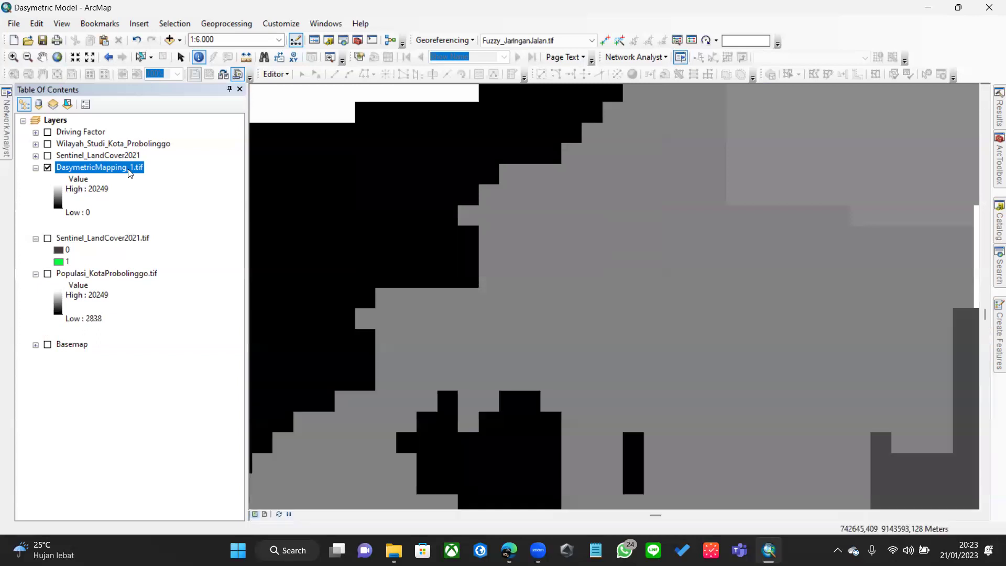
- Symbolize DasymetricMapping_1.tif by unique values of the Density field with a light-to-dark blue color scheme
{"action": "right_click", "coordinate": [126, 167]}
{"action": "left_click", "coordinate": [176, 362]}
{"action": "left_click", "coordinate": [481, 122]}
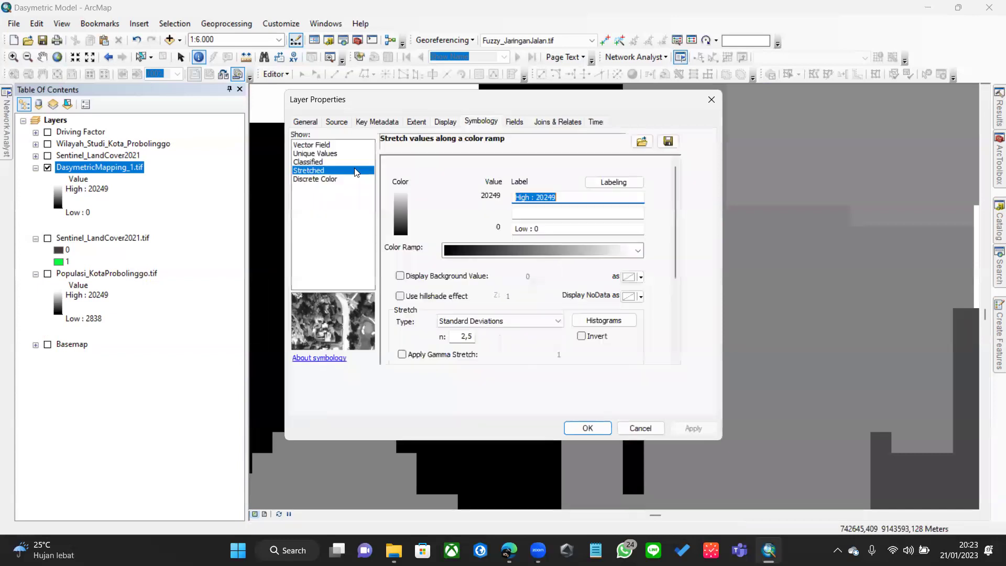
{"action": "left_click", "coordinate": [313, 162]}
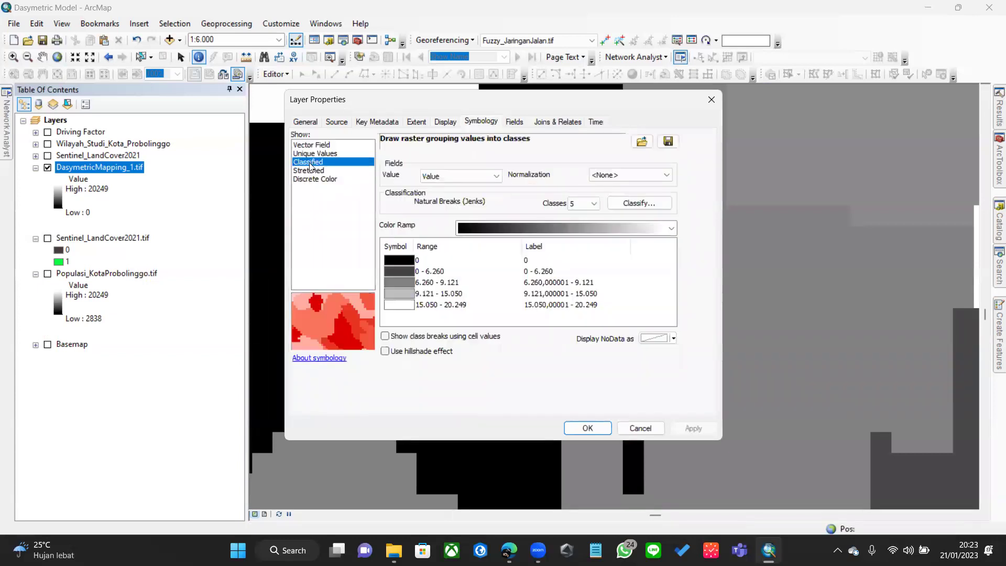
{"action": "left_click", "coordinate": [335, 153]}
{"action": "left_click", "coordinate": [444, 180]}
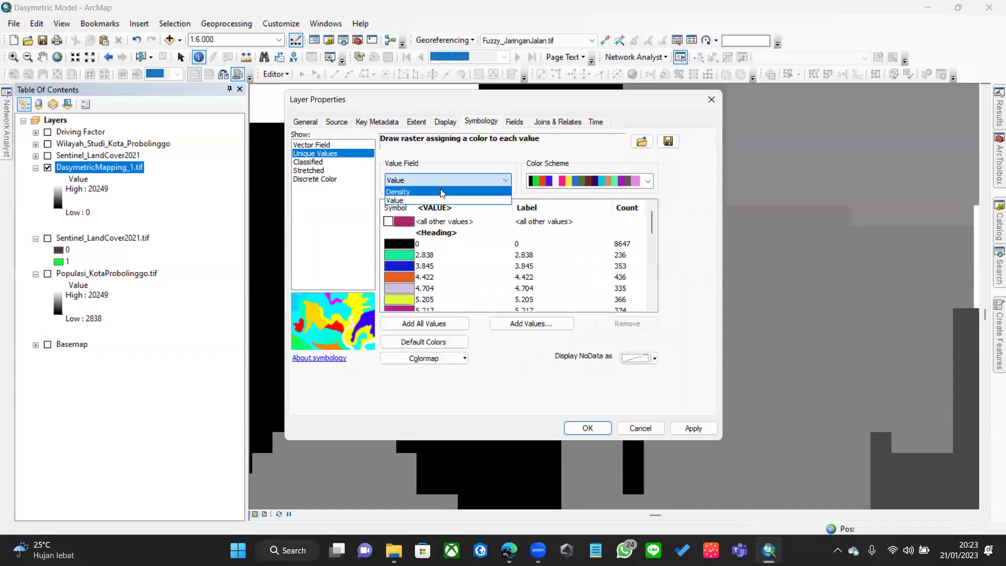
{"action": "left_click", "coordinate": [442, 193]}
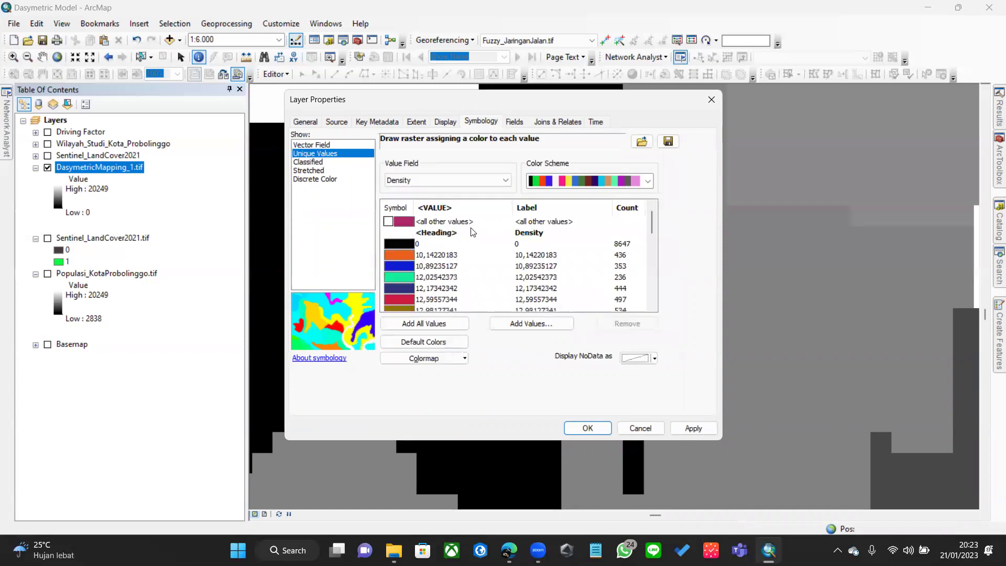
{"action": "left_click", "coordinate": [643, 182]}
{"action": "left_click", "coordinate": [600, 349]}
{"action": "left_click", "coordinate": [588, 427]}
- Identify a medium-blue pixel and a light-blue pixel of the dasymetric raster to compare their Density values
{"action": "scroll", "coordinate": [646, 281], "scroll_direction": "up", "scroll_amount": 3}
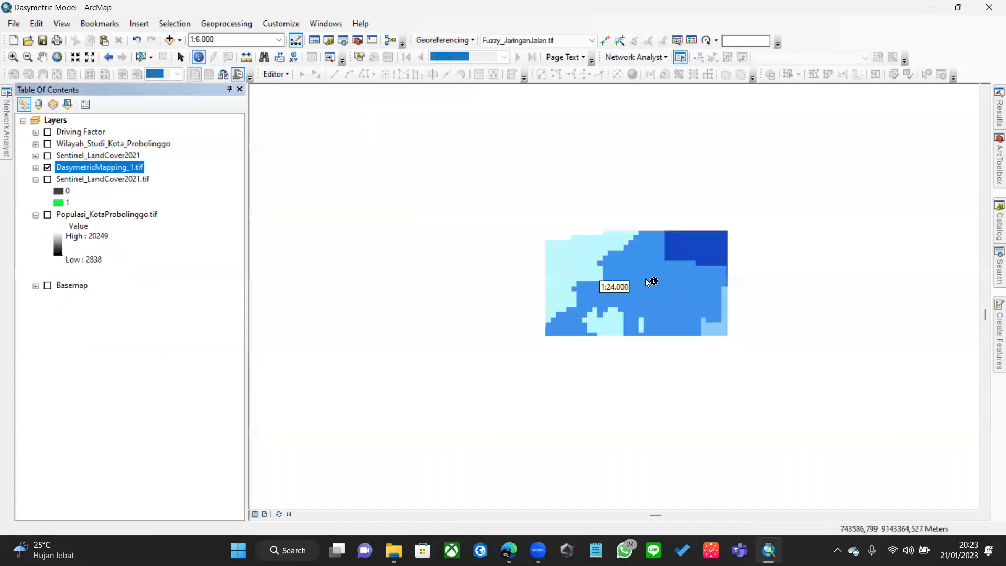
{"action": "scroll", "coordinate": [645, 278], "scroll_direction": "up", "scroll_amount": 2}
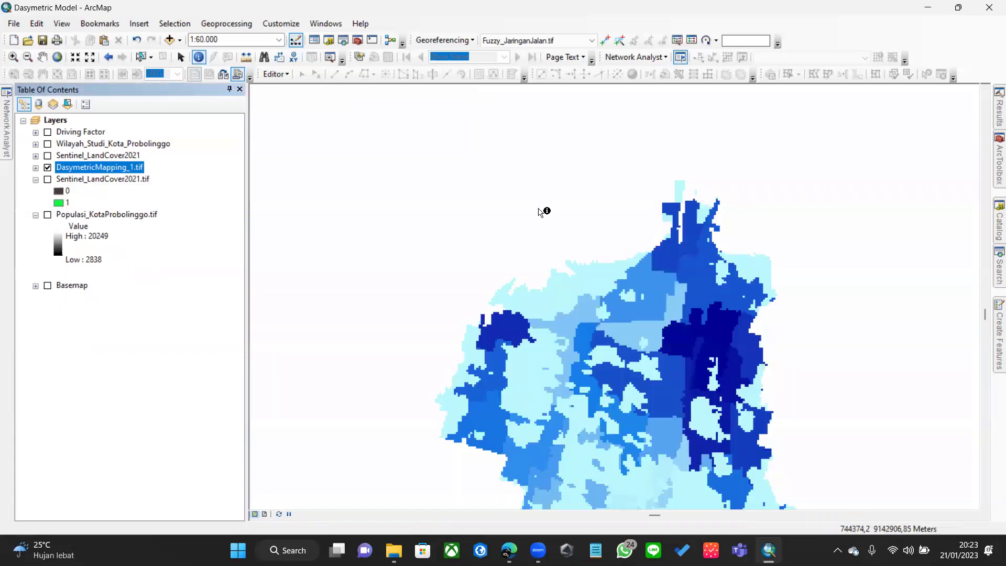
{"action": "scroll", "coordinate": [534, 194], "scroll_direction": "down", "scroll_amount": 2}
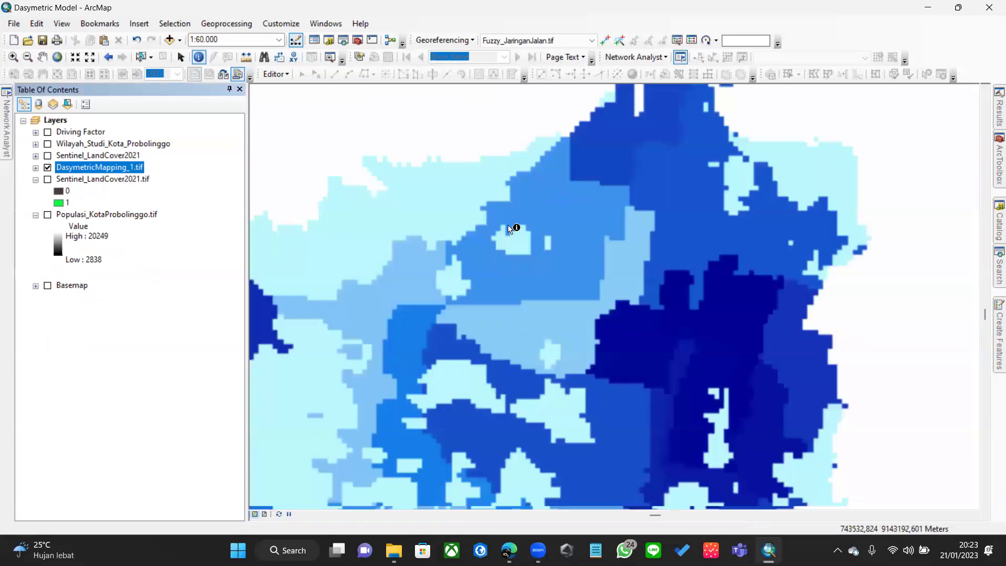
{"action": "scroll", "coordinate": [498, 242], "scroll_direction": "down", "scroll_amount": 3}
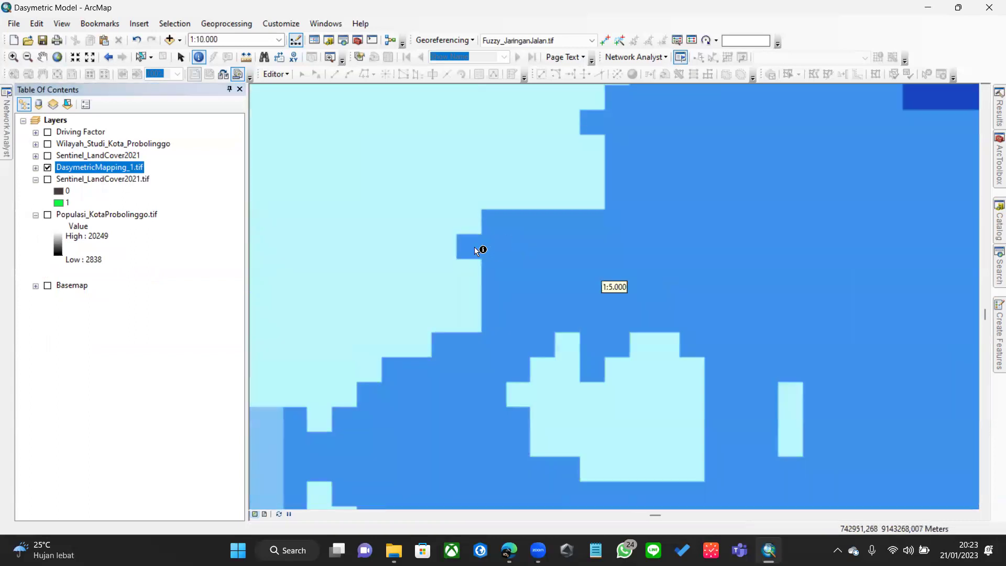
{"action": "left_click", "coordinate": [477, 242]}
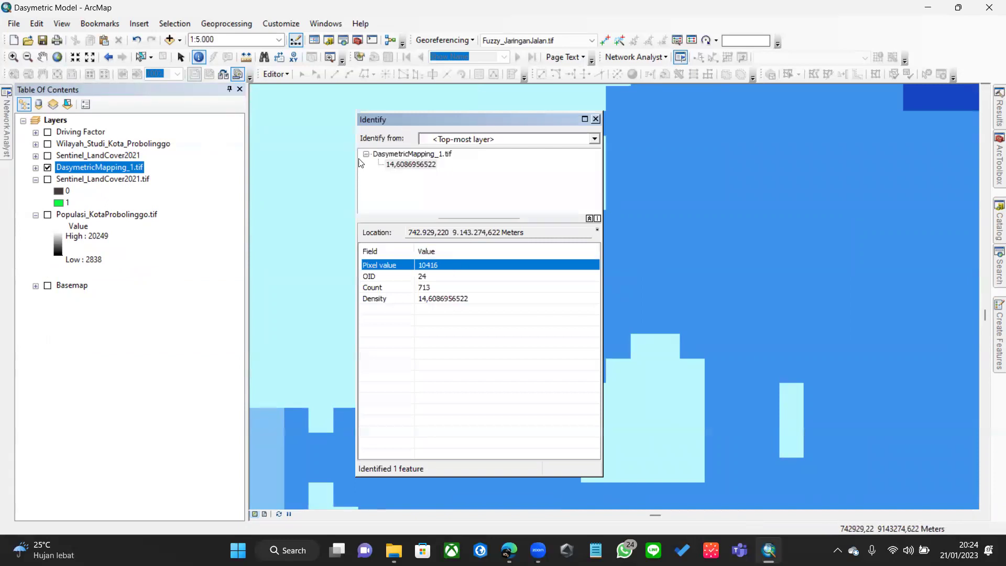
{"action": "left_click_drag", "start_coordinate": [367, 119], "coordinate": [127, 100]}
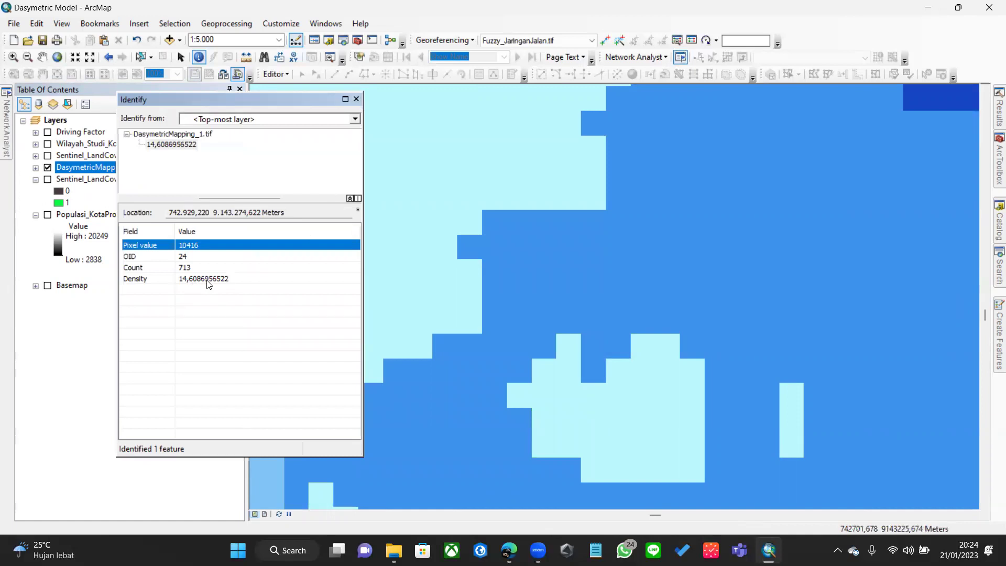
{"action": "left_click", "coordinate": [357, 99]}
{"action": "left_click_drag", "start_coordinate": [568, 337], "coordinate": [545, 298]}
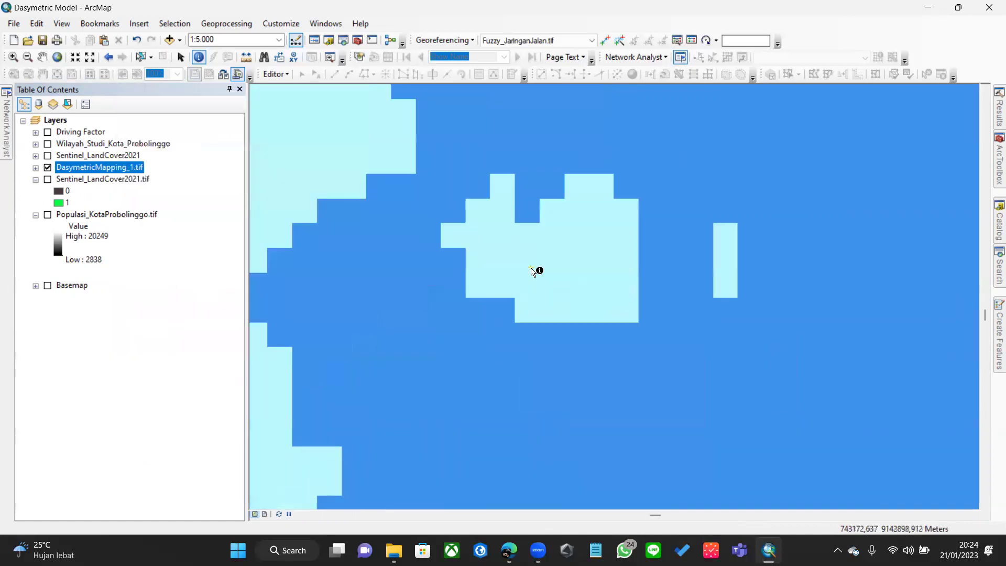
{"action": "left_click", "coordinate": [534, 269]}
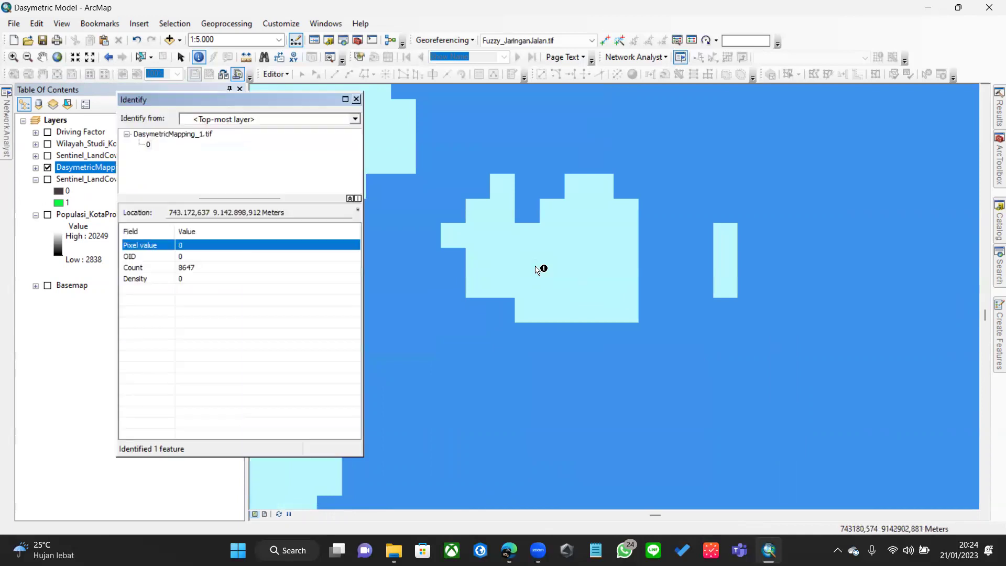
- Identify pixels in the darkest blue area of the dasymetric raster to read their Density values, then close the results
{"action": "left_click", "coordinate": [180, 280]}
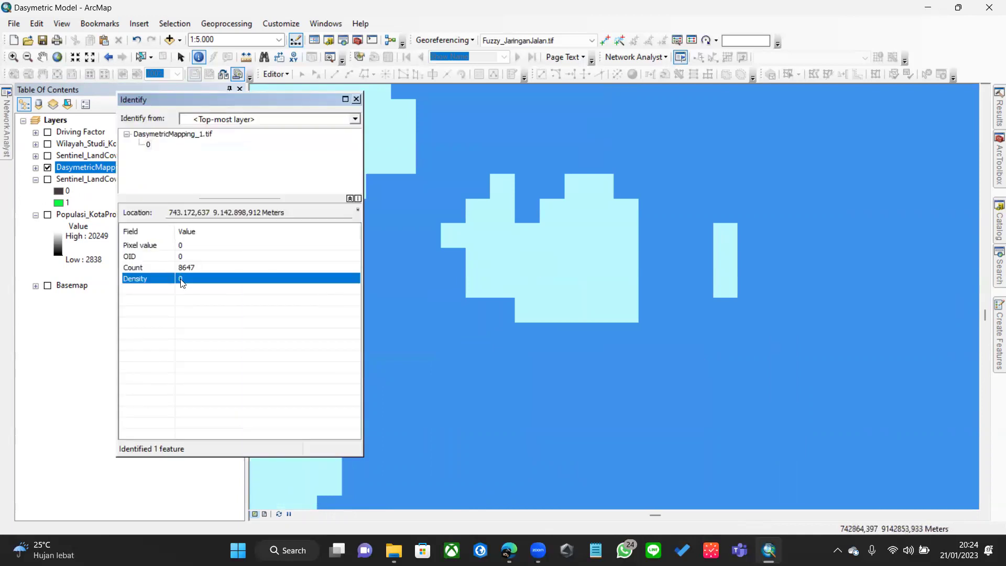
{"action": "left_click", "coordinate": [357, 99]}
{"action": "scroll", "coordinate": [623, 220], "scroll_direction": "up", "scroll_amount": 1}
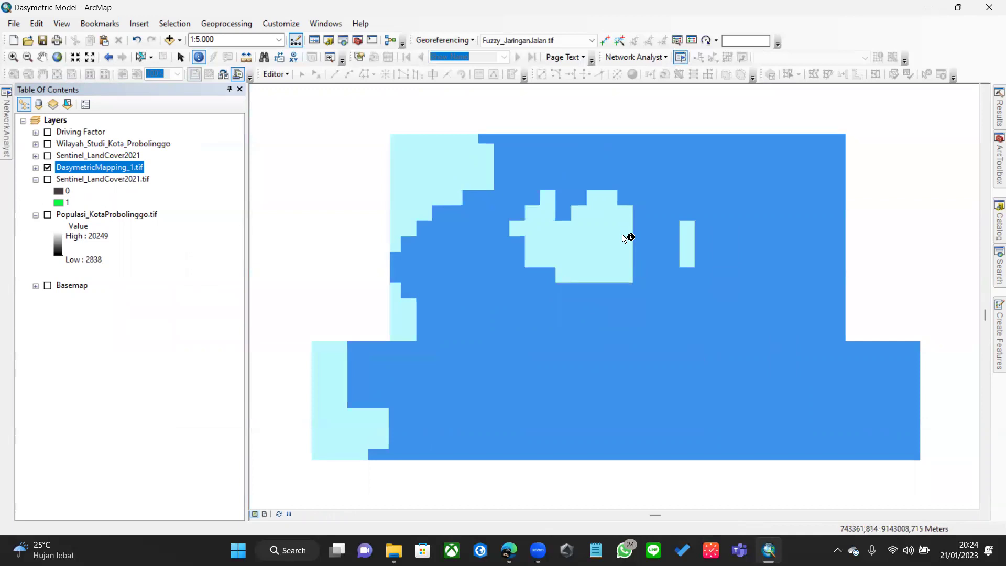
{"action": "scroll", "coordinate": [624, 238], "scroll_direction": "up", "scroll_amount": 1}
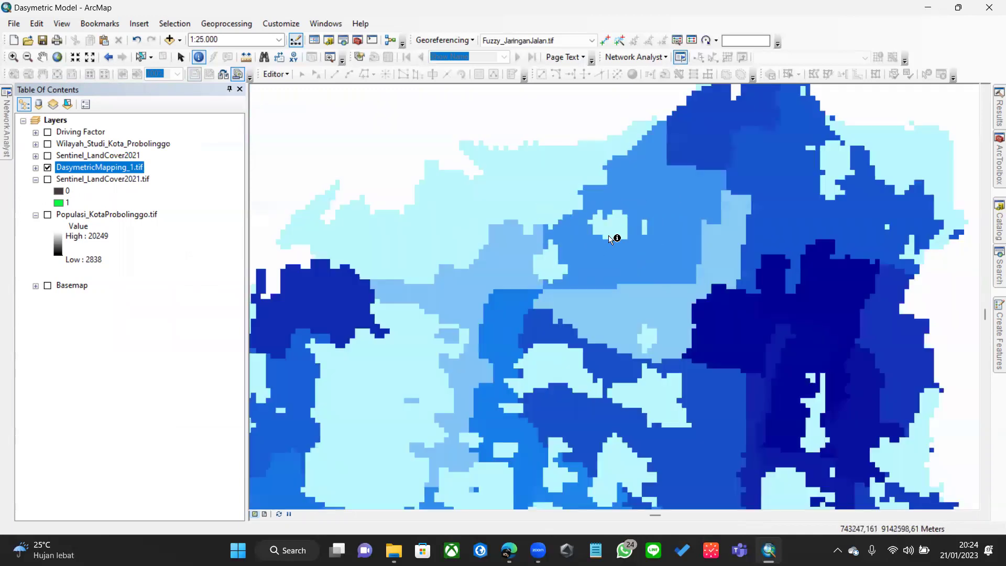
{"action": "scroll", "coordinate": [576, 230], "scroll_direction": "down", "scroll_amount": 1}
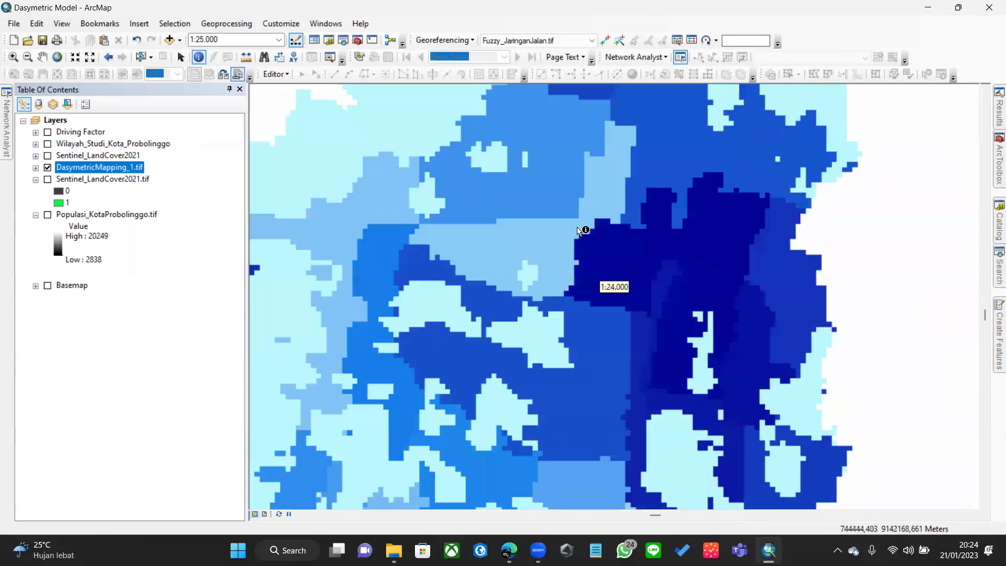
{"action": "left_click", "coordinate": [406, 262]}
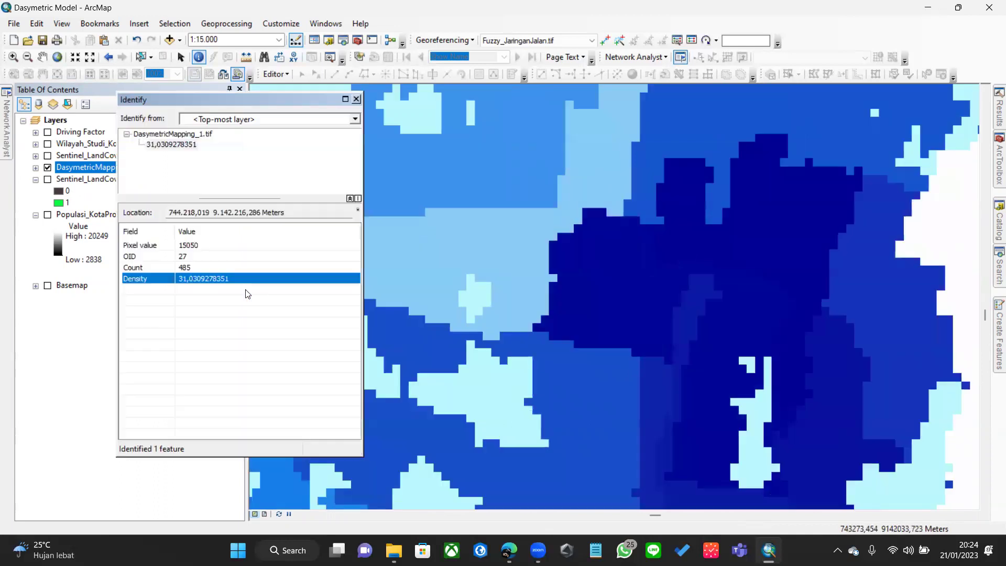
{"action": "left_click", "coordinate": [356, 99]}
{"action": "left_click_drag", "start_coordinate": [562, 266], "coordinate": [521, 247]}
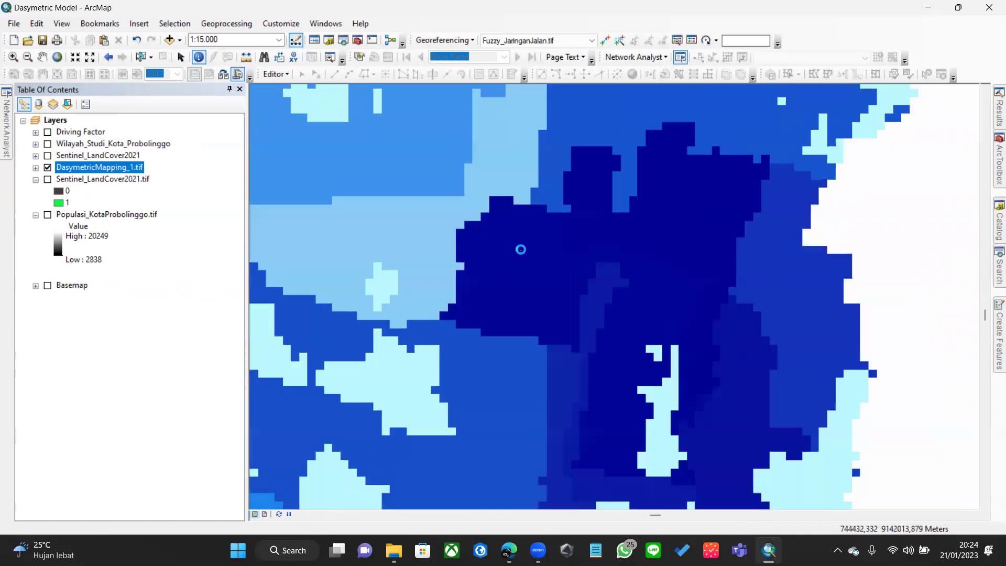
{"action": "left_click", "coordinate": [566, 287]}
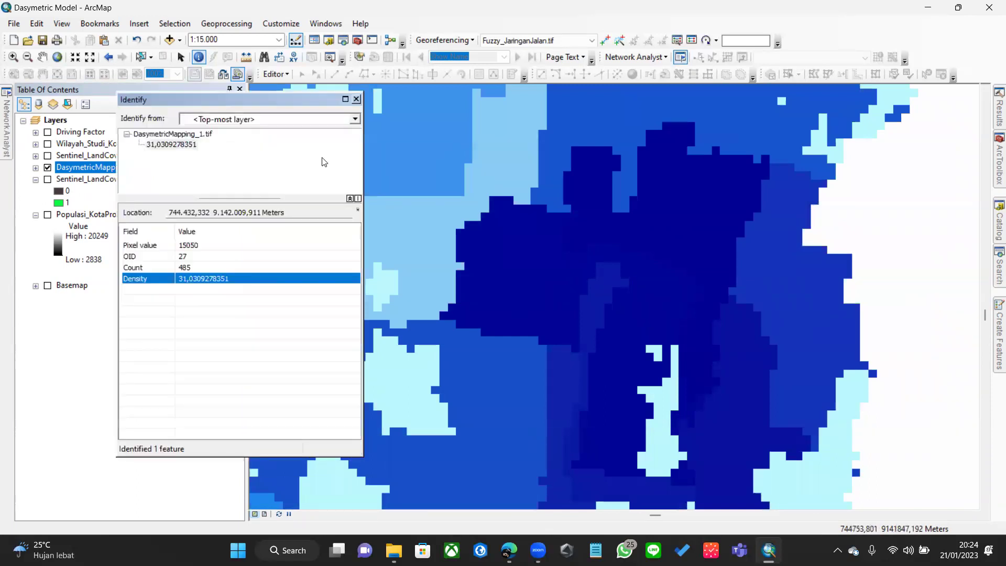
{"action": "left_click", "coordinate": [356, 99]}
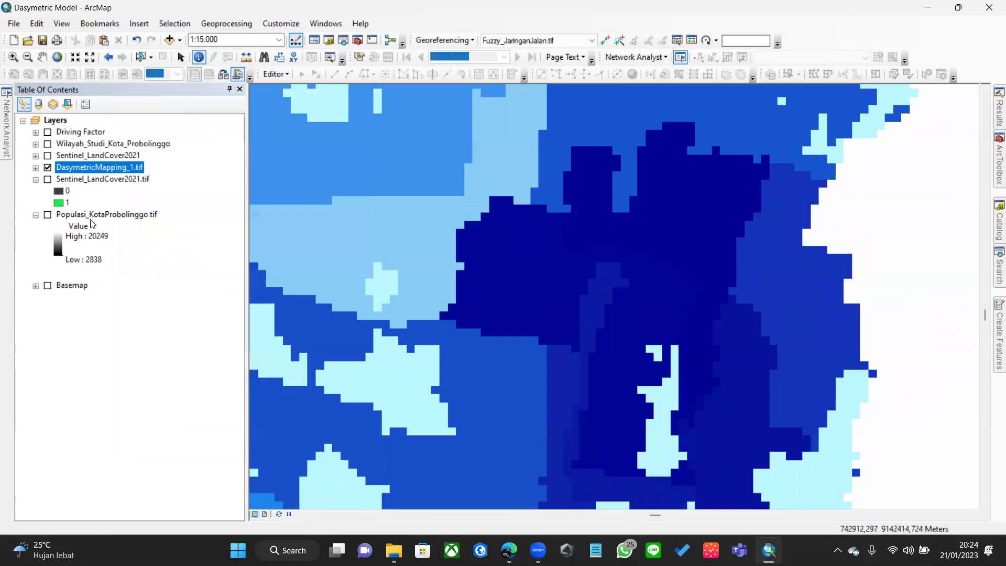
- Identify the kelurahan polygon beneath the dark-blue area in Wilayah_Studi_Kota_Probolinggo, then hide that layer again
{"action": "left_click", "coordinate": [47, 155]}
{"action": "left_click", "coordinate": [47, 156]}
{"action": "left_click", "coordinate": [47, 144]}
{"action": "left_click", "coordinate": [516, 243]}
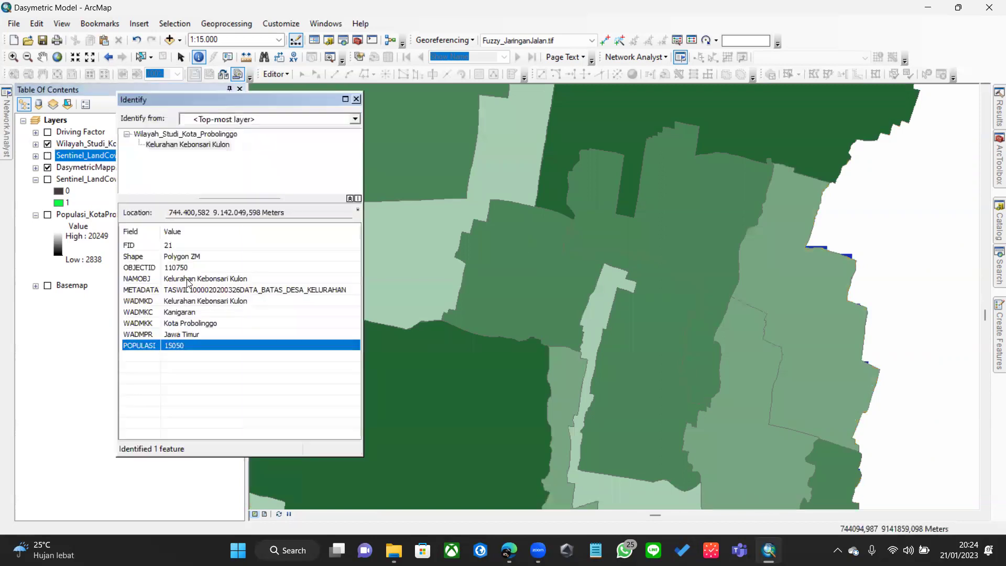
{"action": "left_click", "coordinate": [188, 279]}
{"action": "left_click", "coordinate": [357, 100]}
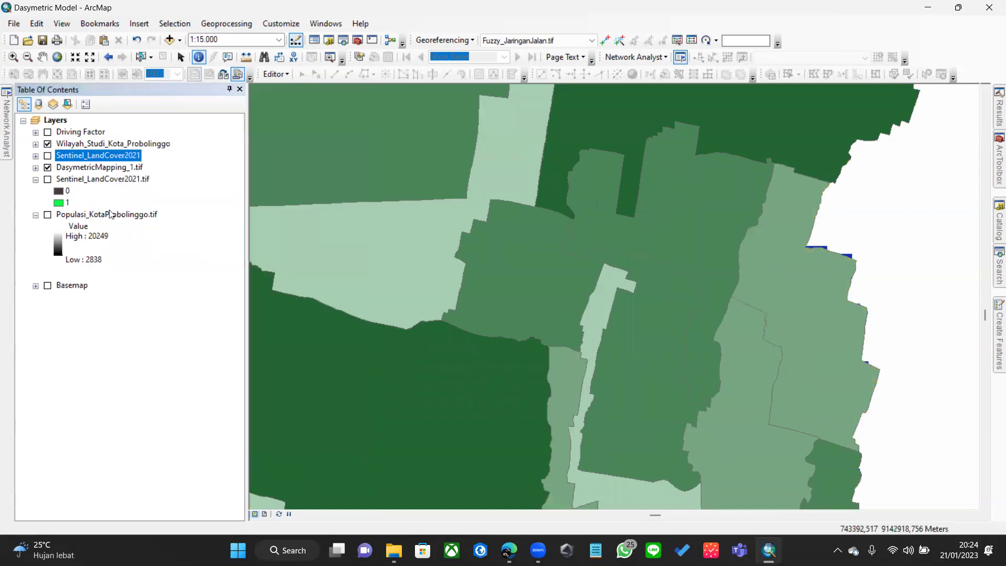
{"action": "left_click", "coordinate": [47, 144]}
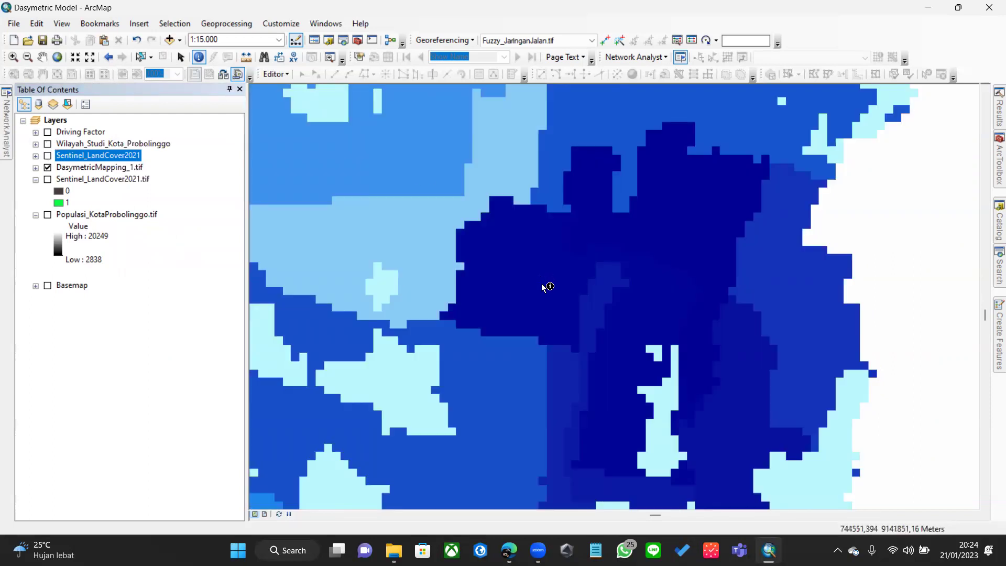
{"action": "scroll", "coordinate": [542, 284], "scroll_direction": "up", "scroll_amount": 5}
{"action": "left_click", "coordinate": [108, 166], "text": "ctrl"}
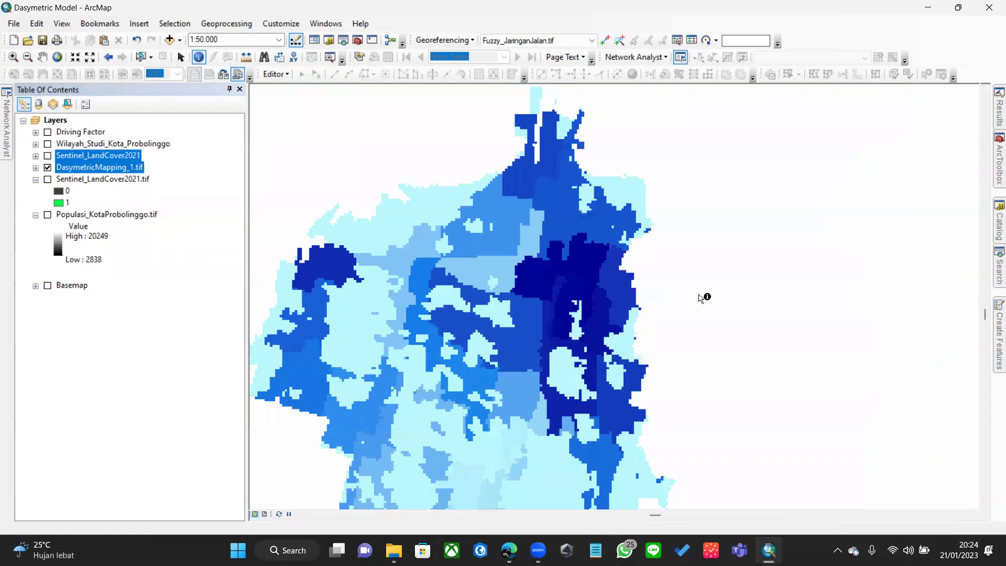
{"action": "scroll", "coordinate": [703, 296], "scroll_direction": "up", "scroll_amount": 2}
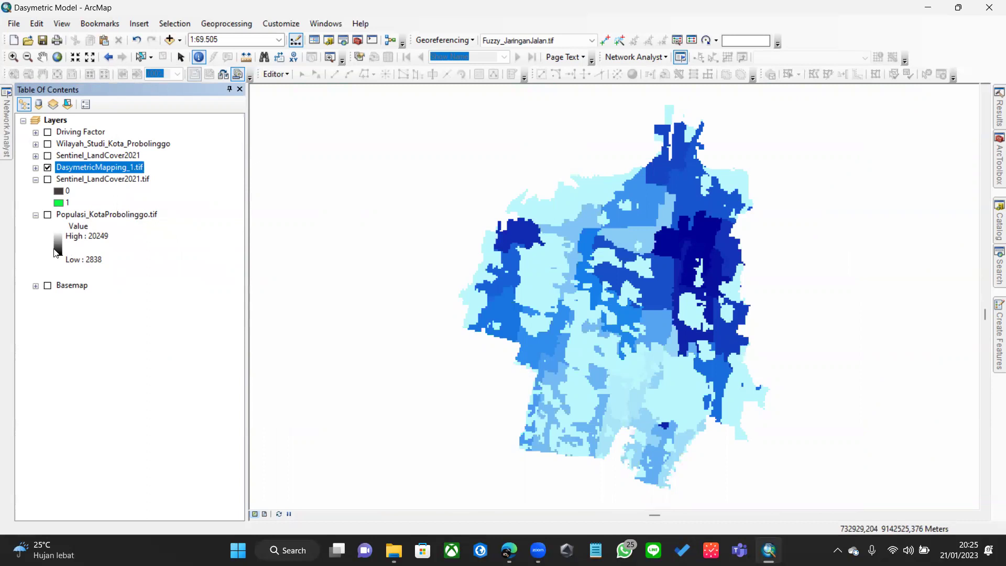
- Turn on the Driving Factor group and expand it with its Raster Driving Factor subgroup to review the layers
{"action": "left_click", "coordinate": [95, 154]}
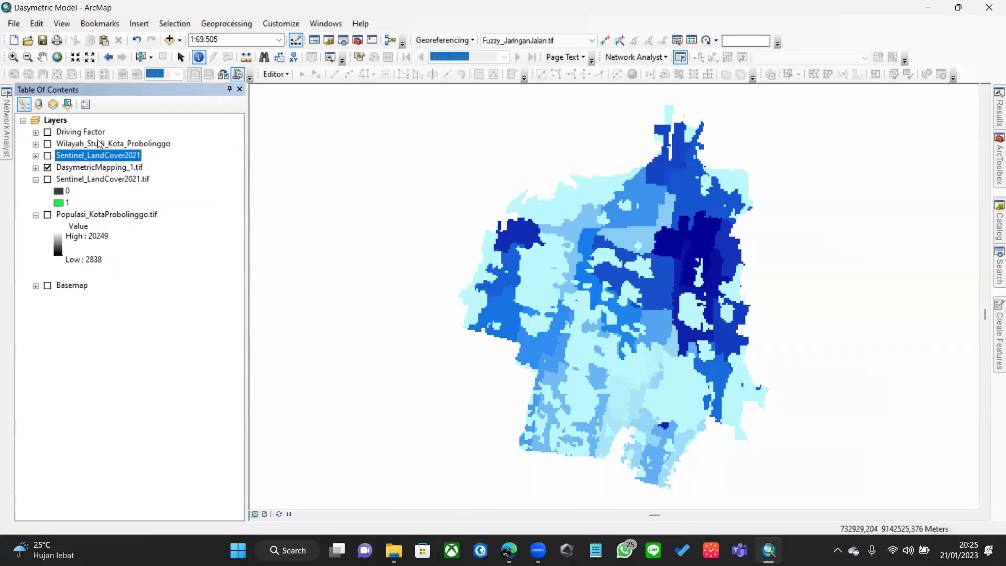
{"action": "left_click", "coordinate": [35, 132]}
{"action": "left_click", "coordinate": [107, 144]}
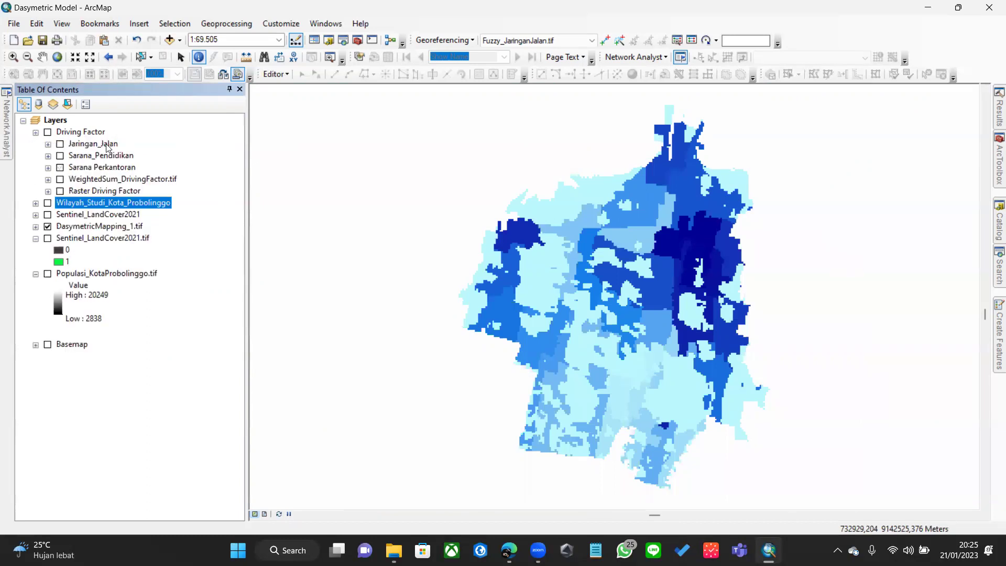
{"action": "left_click", "coordinate": [108, 146]}
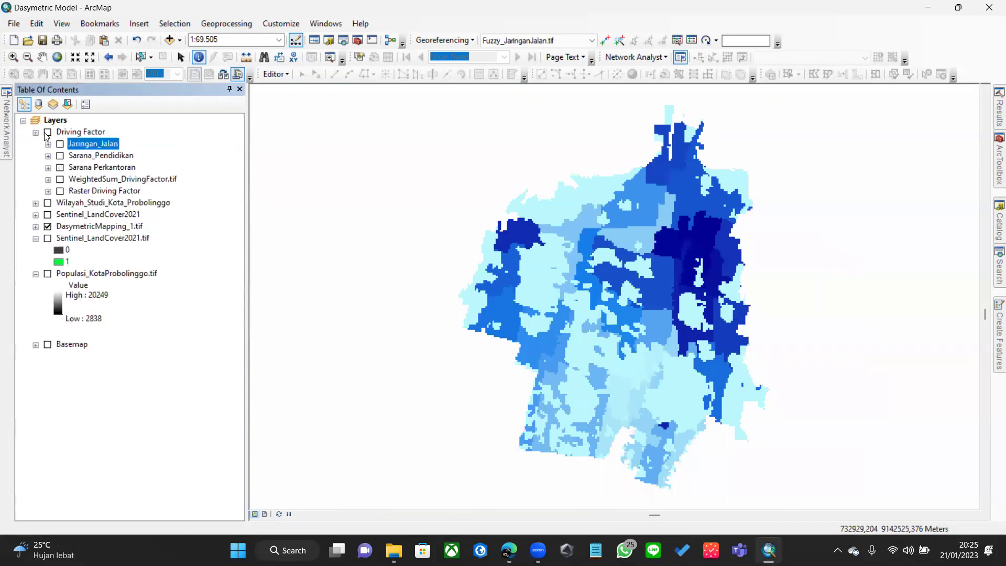
{"action": "left_click", "coordinate": [123, 168]}
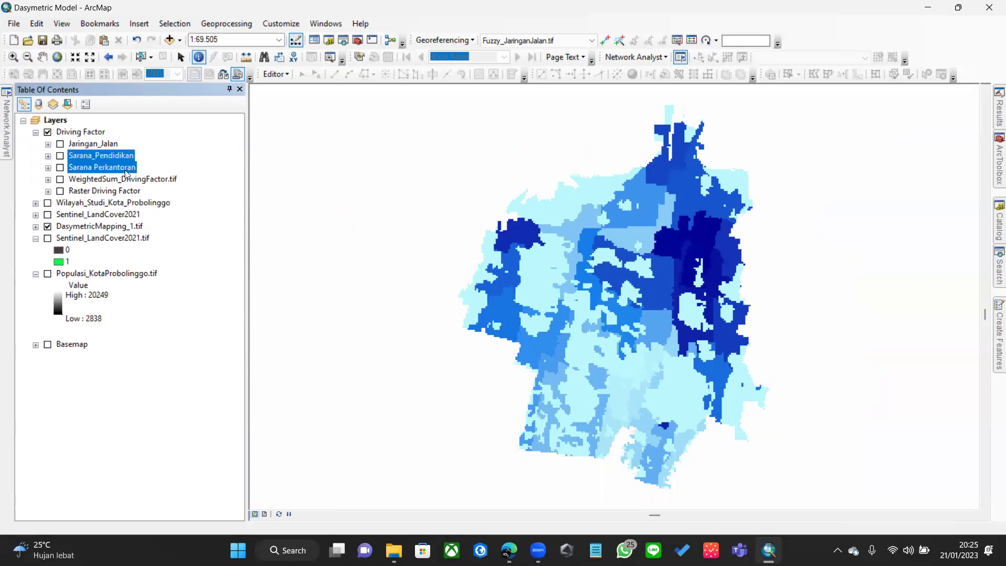
{"action": "left_click", "coordinate": [130, 179]}
{"action": "left_click", "coordinate": [111, 192]}
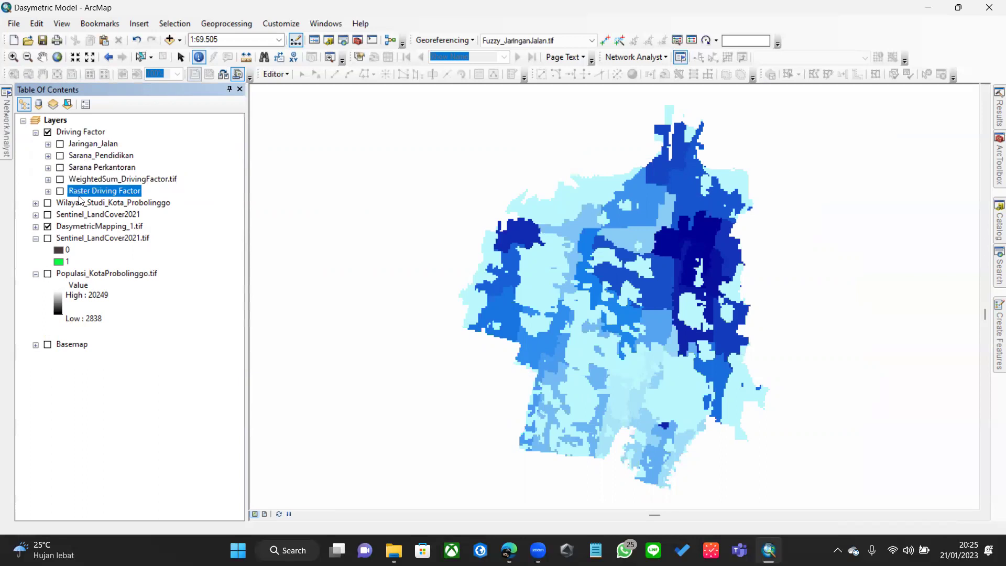
{"action": "left_click", "coordinate": [47, 191]}
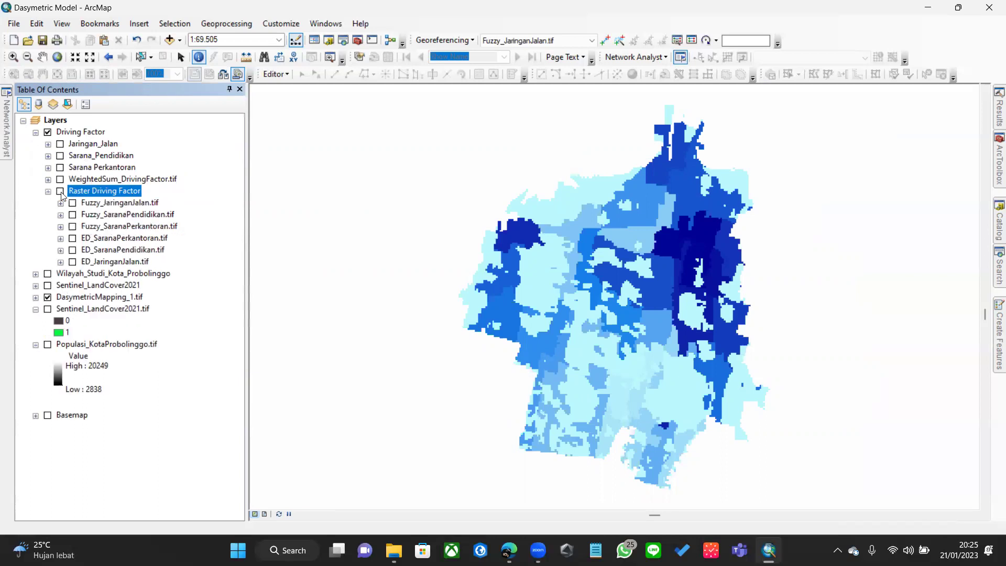
{"action": "left_click", "coordinate": [108, 239]}
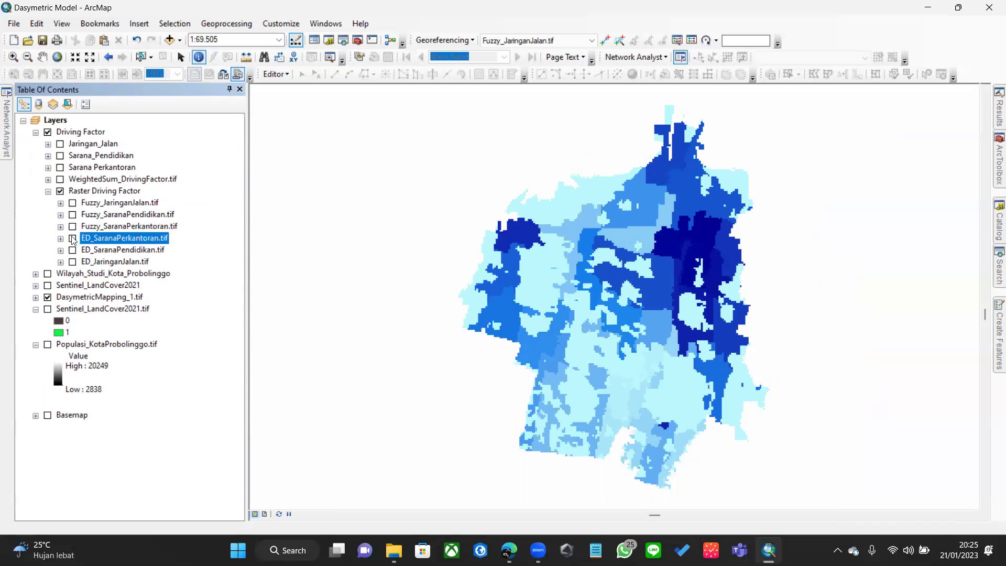
- Preview the Euclidean distance rasters ED_SaranaPerkantoran.tif and ED_SaranaPendidikan.tif on the map
{"action": "left_click", "coordinate": [73, 238]}
{"action": "left_click", "coordinate": [73, 239]}
{"action": "left_click", "coordinate": [73, 238]}
{"action": "left_click", "coordinate": [73, 250]}
{"action": "left_click", "coordinate": [73, 238]}
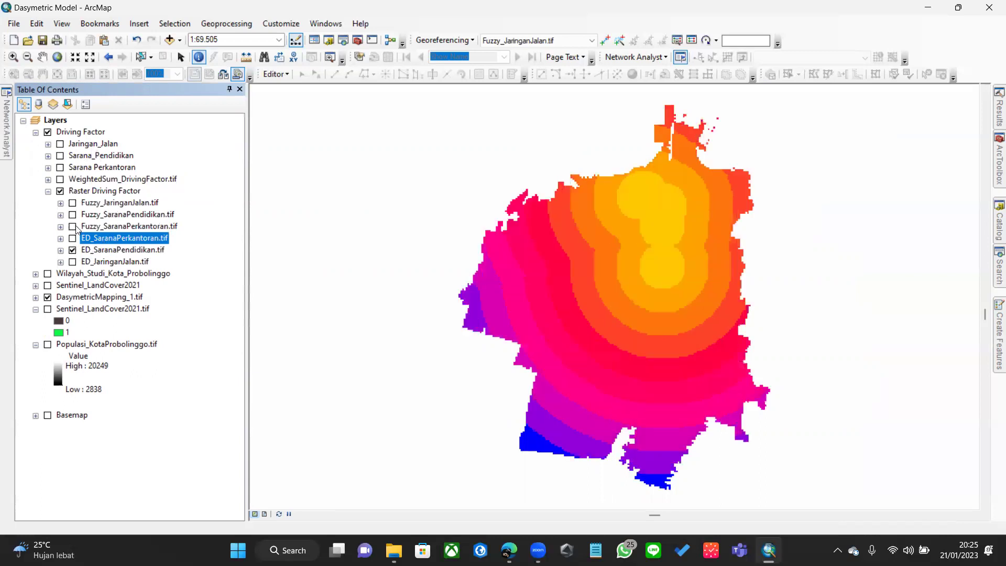
- Preview Fuzzy_SaranaPerkantoran.tif, check the legends of the fuzzy rasters and collapse the Raster Driving Factor subgroup
{"action": "left_click", "coordinate": [72, 226]}
{"action": "left_click", "coordinate": [61, 227]}
{"action": "left_click", "coordinate": [61, 215]}
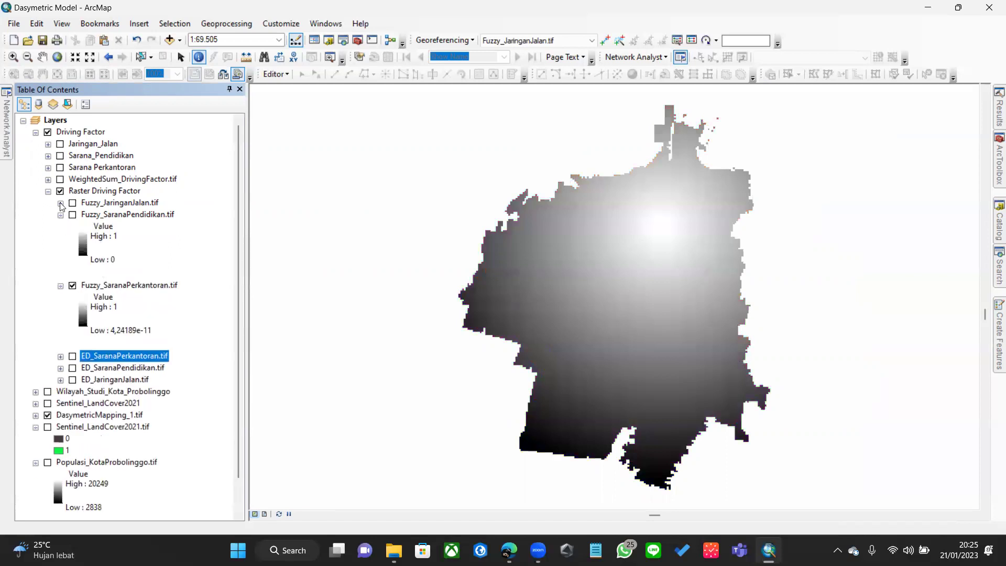
{"action": "left_click", "coordinate": [61, 215]}
{"action": "left_click", "coordinate": [61, 227]}
{"action": "left_click", "coordinate": [72, 226]}
{"action": "left_click", "coordinate": [48, 190]}
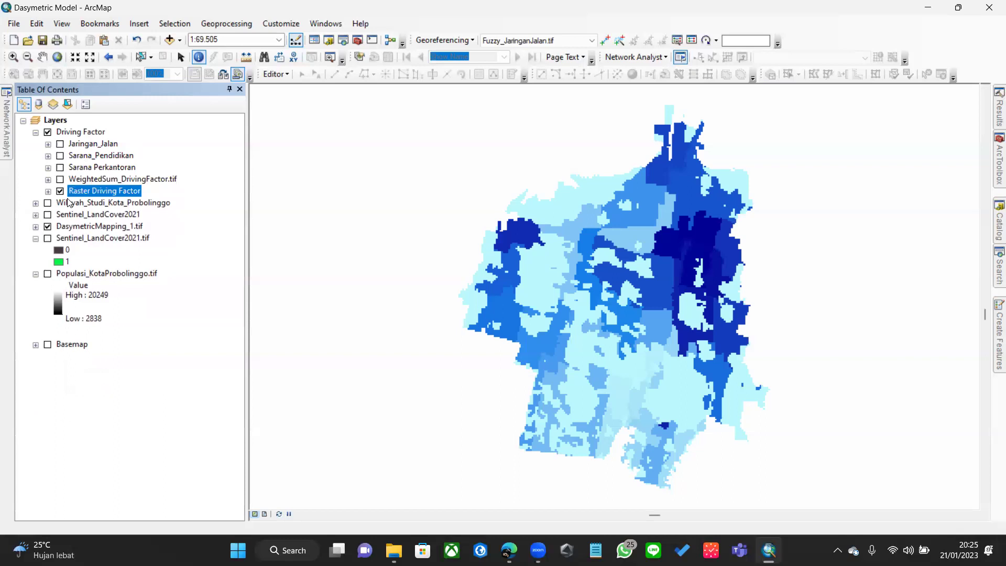
- Examine WeightedSum_DrivingFactor.tif with the Raster Driving Factor subgroup turned off, then collapse and hide the Driving Factor group
{"action": "left_click", "coordinate": [60, 190]}
{"action": "left_click", "coordinate": [60, 179]}
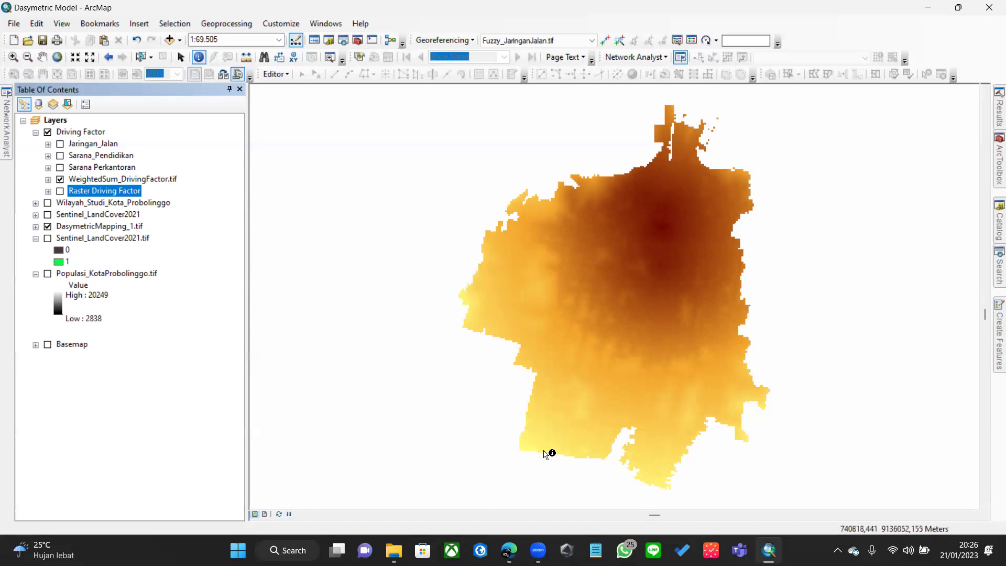
{"action": "left_click", "coordinate": [84, 171]}
{"action": "left_click", "coordinate": [112, 181]}
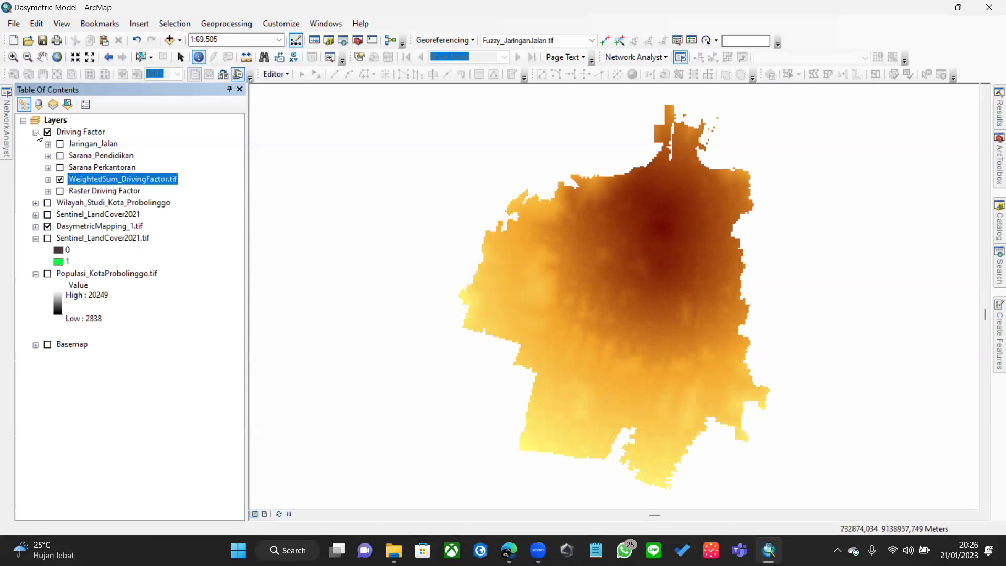
{"action": "left_click", "coordinate": [36, 133]}
{"action": "left_click", "coordinate": [47, 131]}
{"action": "left_click", "coordinate": [76, 169]}
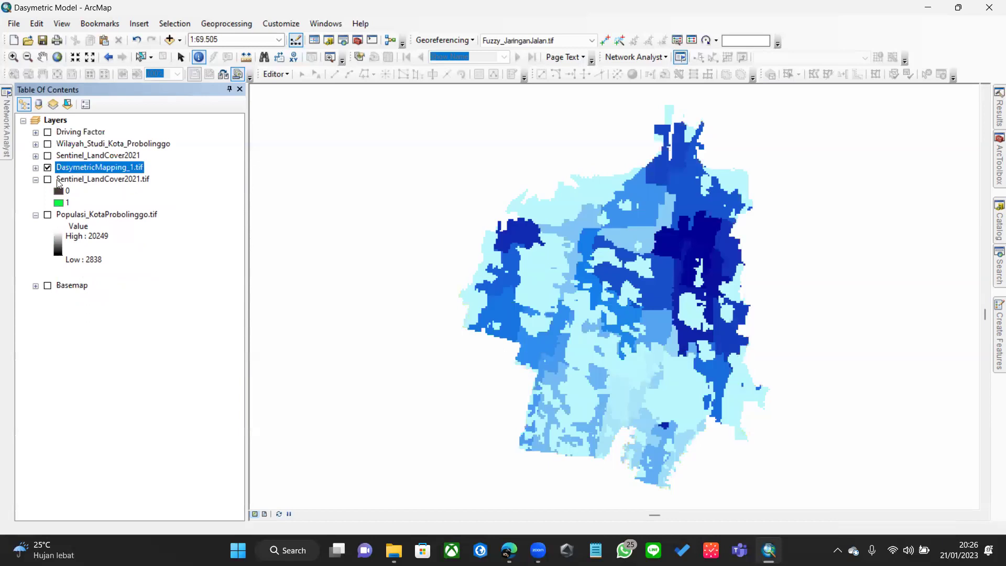
- Toggle the visibility of DasymetricMapping_1.tif and review the Density classes in its legend
{"action": "left_click", "coordinate": [48, 168]}
{"action": "left_click", "coordinate": [48, 167]}
{"action": "left_click", "coordinate": [72, 179]}
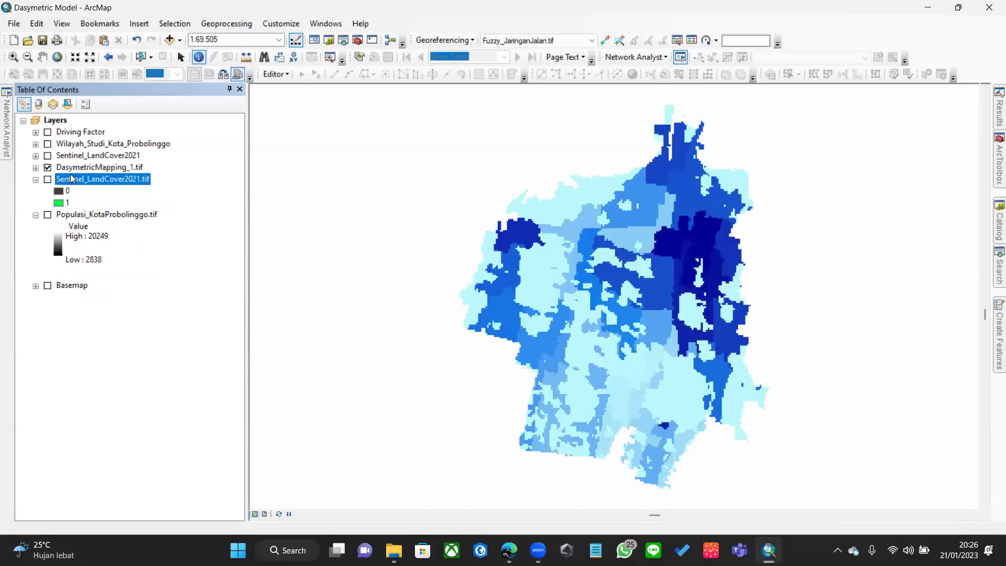
{"action": "left_click", "coordinate": [48, 168]}
{"action": "left_click", "coordinate": [48, 167]}
{"action": "left_click", "coordinate": [35, 168]}
{"action": "scroll", "coordinate": [32, 174], "scroll_direction": "up", "scroll_amount": 1}
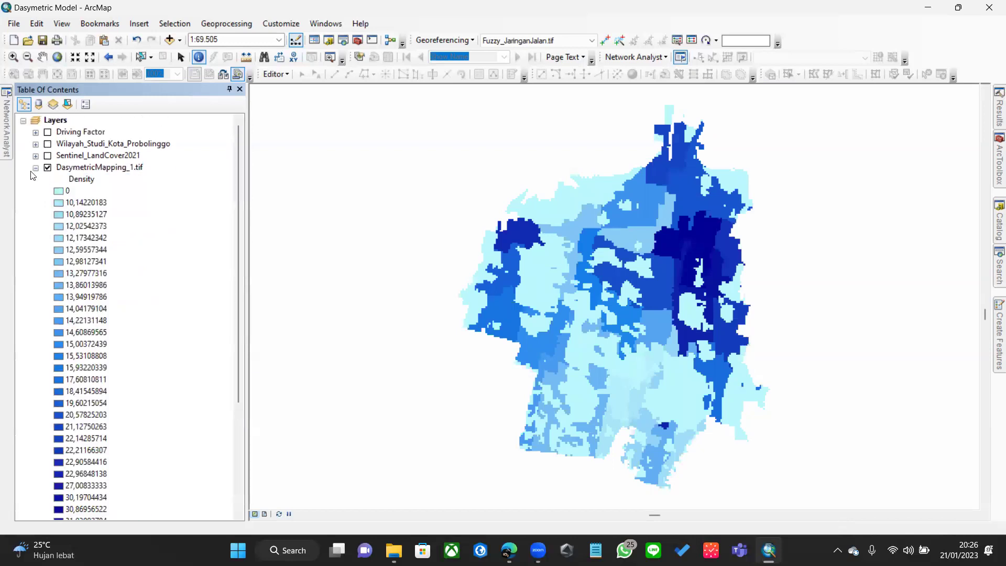
{"action": "left_click", "coordinate": [35, 167]}
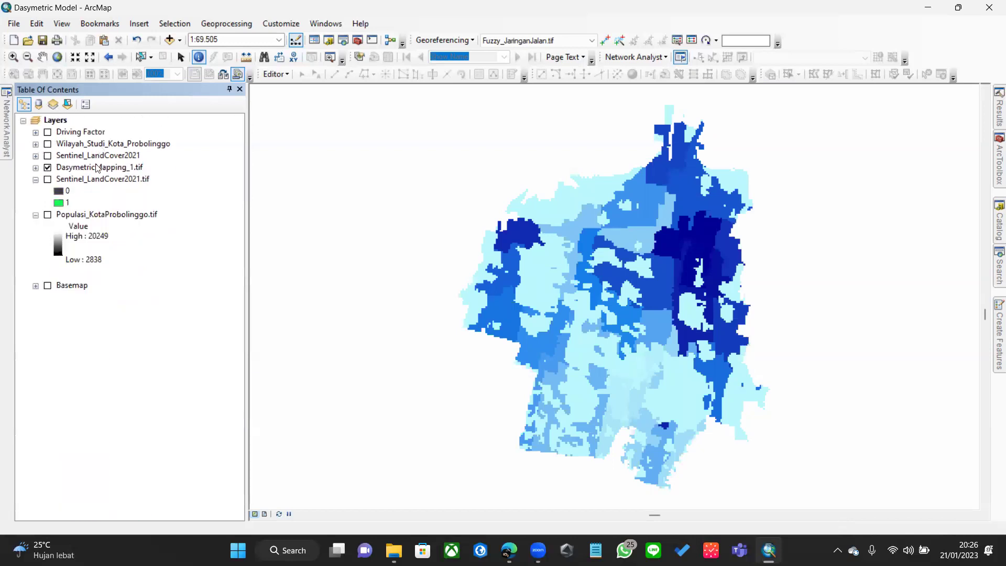
- Collapse the legends of Sentinel_LandCover2021.tif and Populasi_KotaProbolinggo.tif
{"action": "left_click", "coordinate": [97, 144]}
{"action": "left_click", "coordinate": [35, 179]}
{"action": "left_click", "coordinate": [36, 191]}
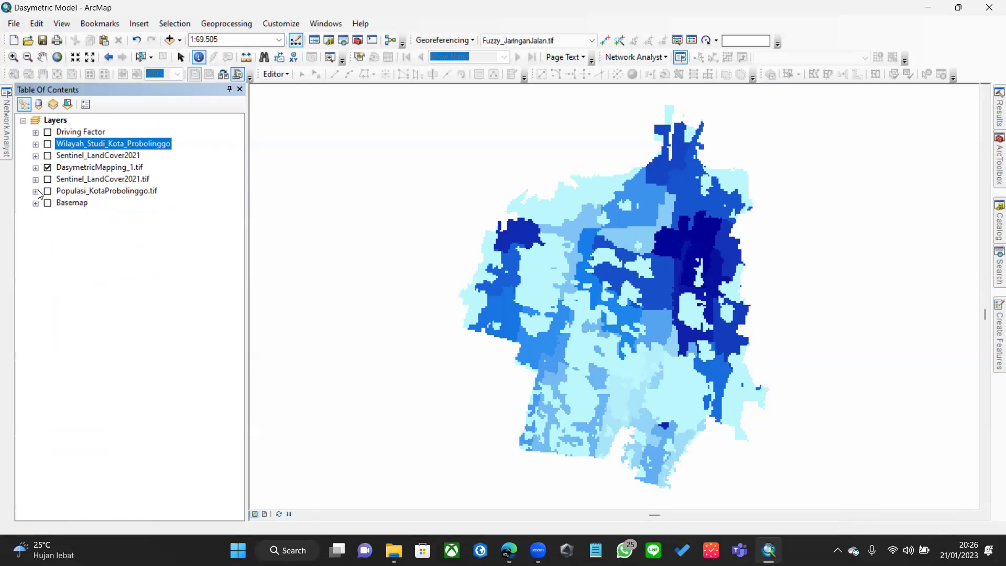
{"action": "left_click", "coordinate": [83, 168]}
{"action": "left_click", "coordinate": [96, 143]}
- Expand the Driving Factor group, select WeightedSum_DrivingFactor.tif and show the process folder's rasters in the Catalog
{"action": "left_click", "coordinate": [35, 132]}
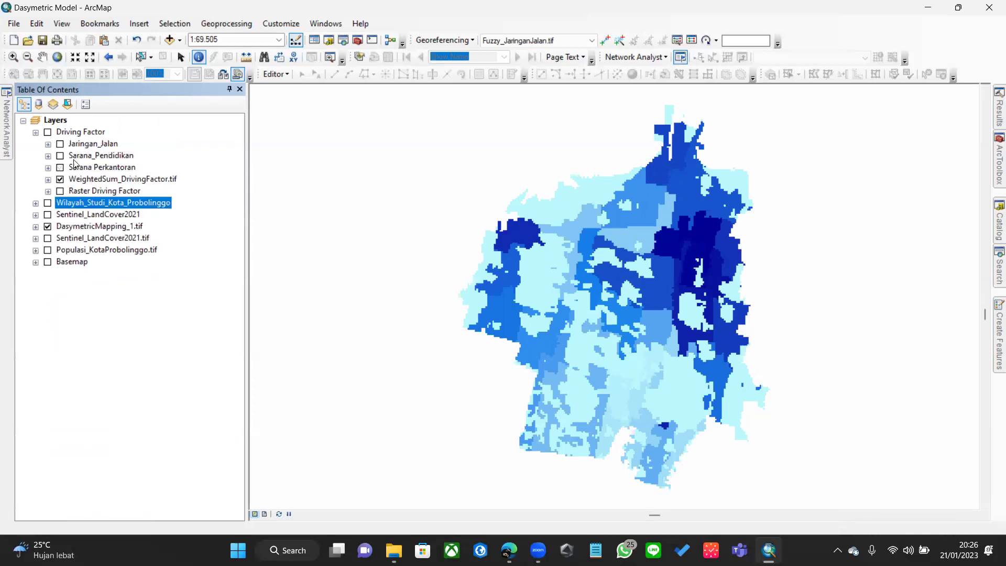
{"action": "left_click", "coordinate": [96, 169]}
{"action": "left_click", "coordinate": [106, 178]}
{"action": "right_click", "coordinate": [106, 179]}
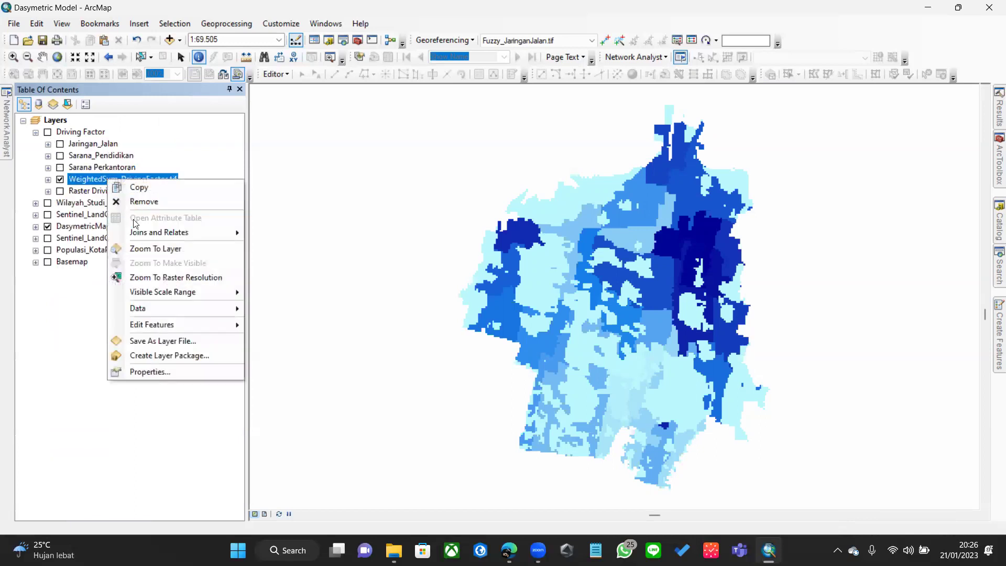
{"action": "left_click", "coordinate": [80, 194]}
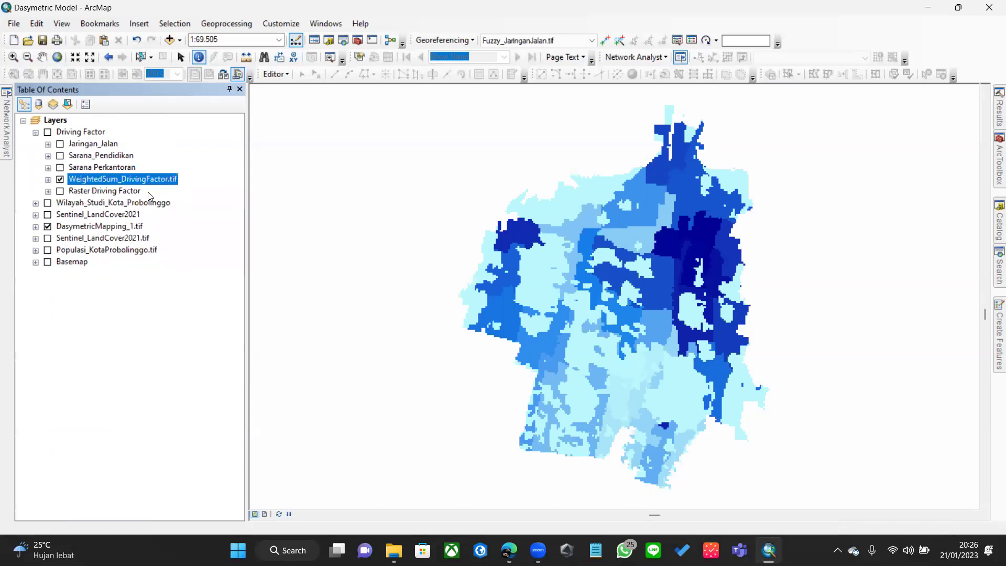
{"action": "left_click", "coordinate": [123, 190]}
{"action": "key", "text": "Up"}
{"action": "key", "text": "Down"}
{"action": "key", "text": "Up"}
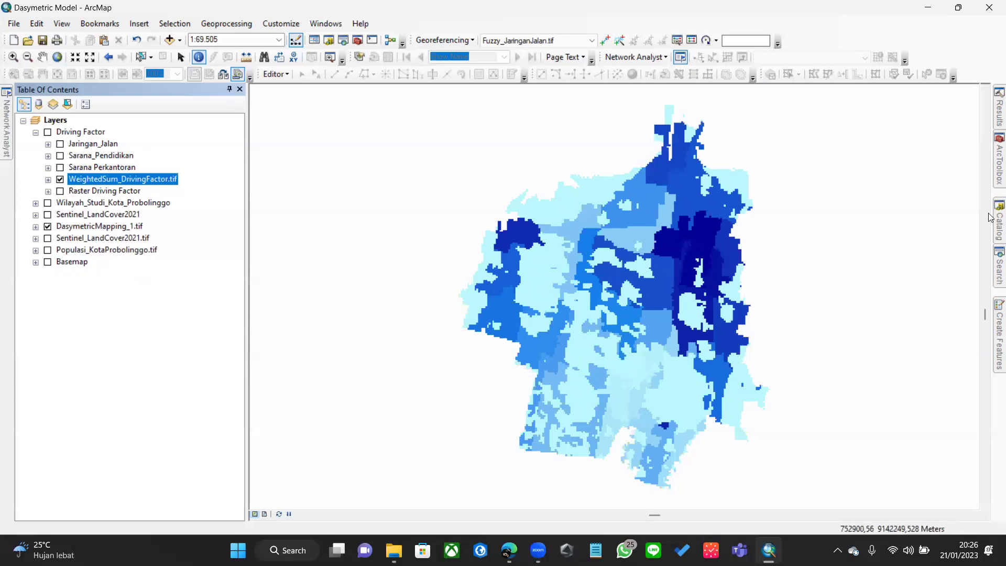
{"action": "mouse_move", "coordinate": [999, 220]}
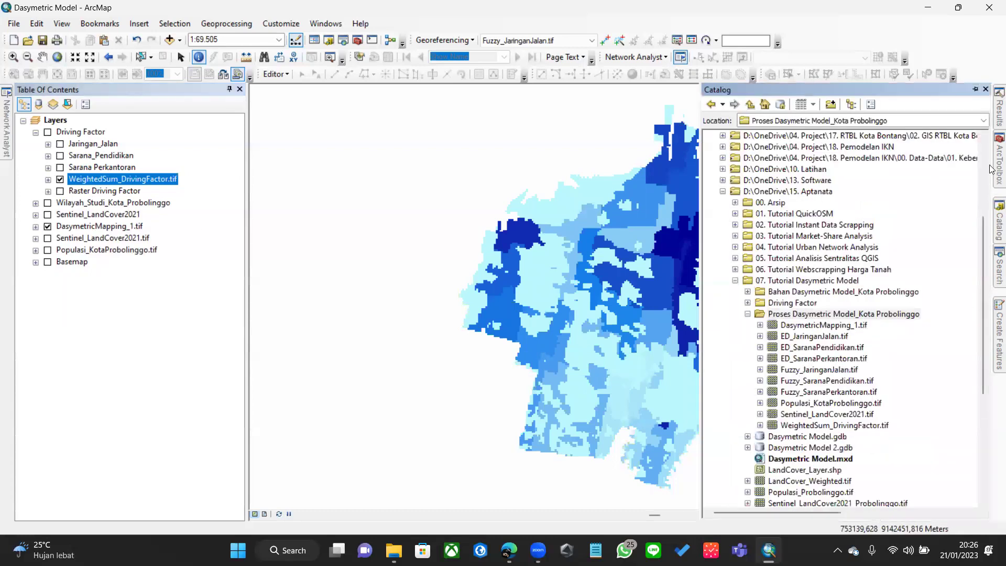
- Search the tools for "zonal statistic" and open the Zonal Statistics tool
{"action": "mouse_move", "coordinate": [993, 167]}
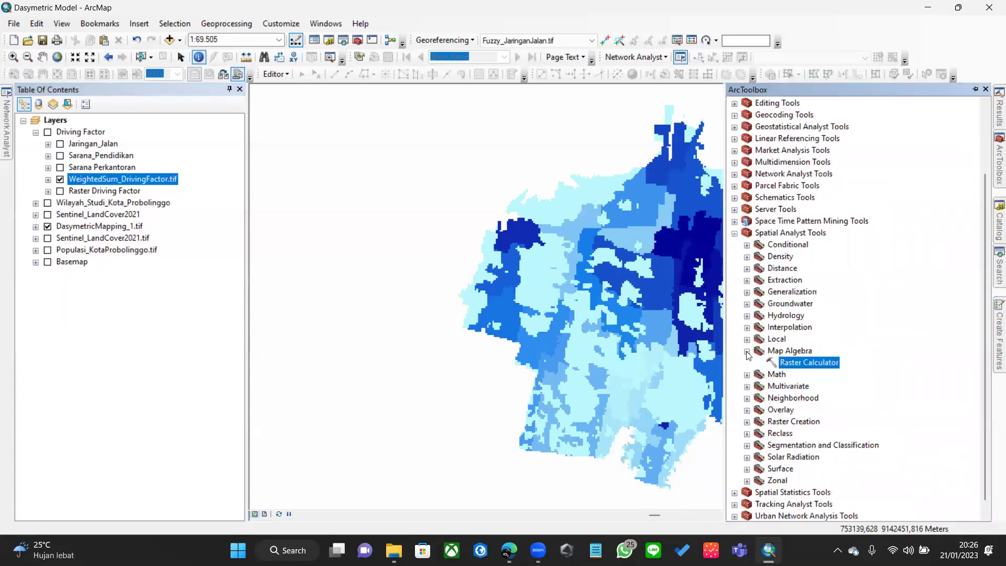
{"action": "left_click", "coordinate": [800, 351]}
{"action": "mouse_move", "coordinate": [999, 267]}
{"action": "triple_click", "coordinate": [805, 140]}
{"action": "type", "text": "zonal st"}
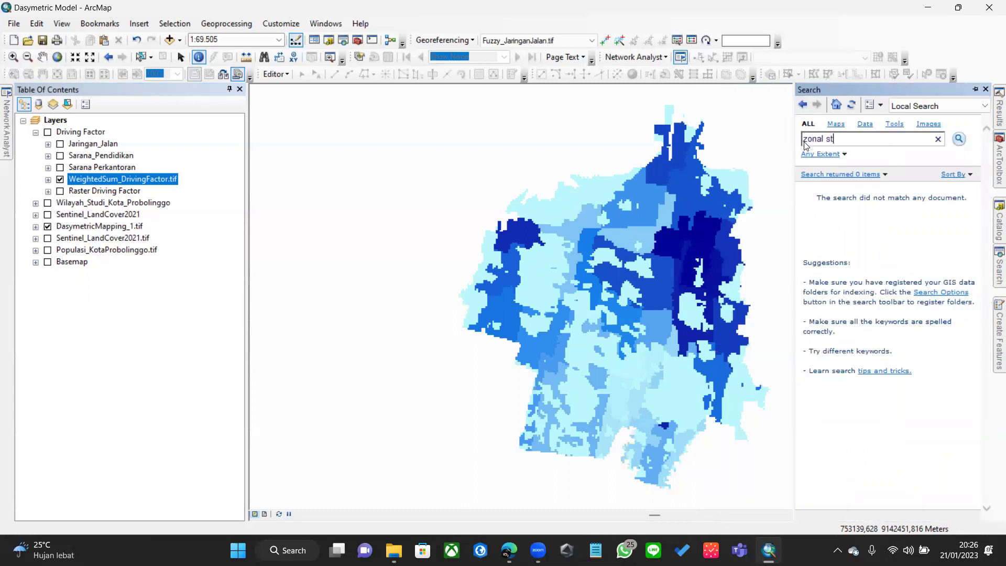
{"action": "type", "text": "atistic"}
{"action": "key", "text": "Return"}
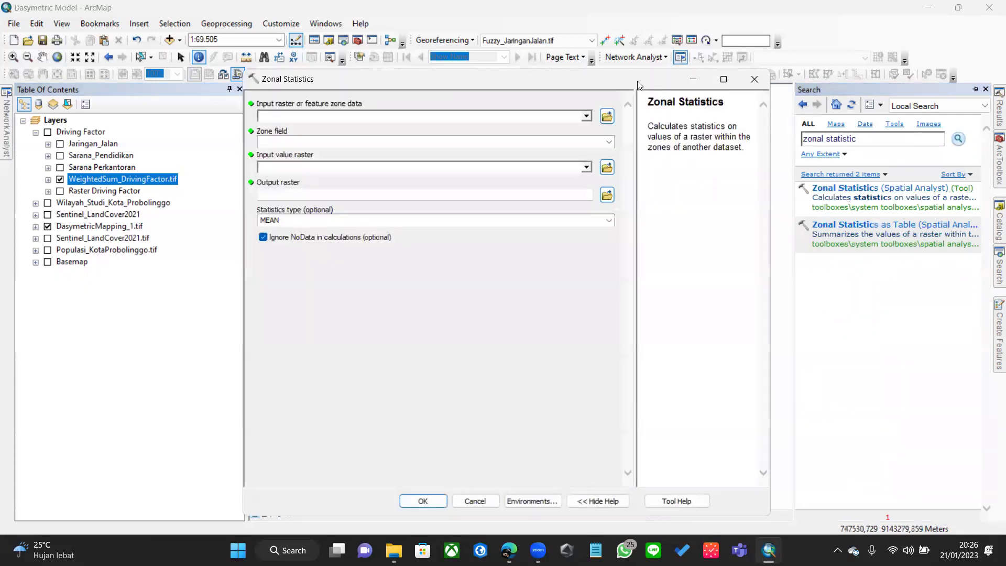
{"action": "left_click_drag", "start_coordinate": [638, 81], "coordinate": [620, 79]}
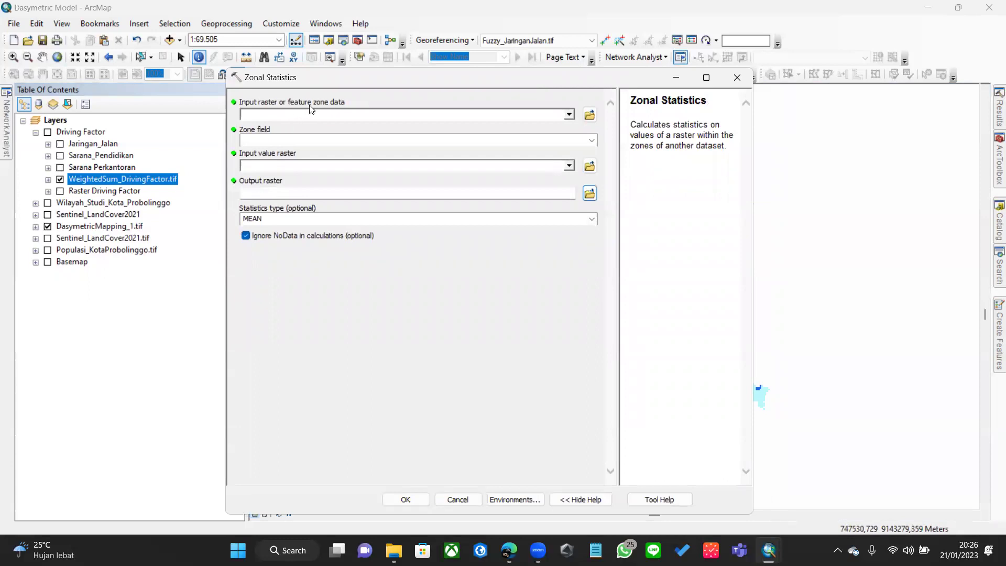
- Set DasymetricMapping_1.tif as the zone data with Value as the zone field
{"action": "left_click", "coordinate": [115, 227]}
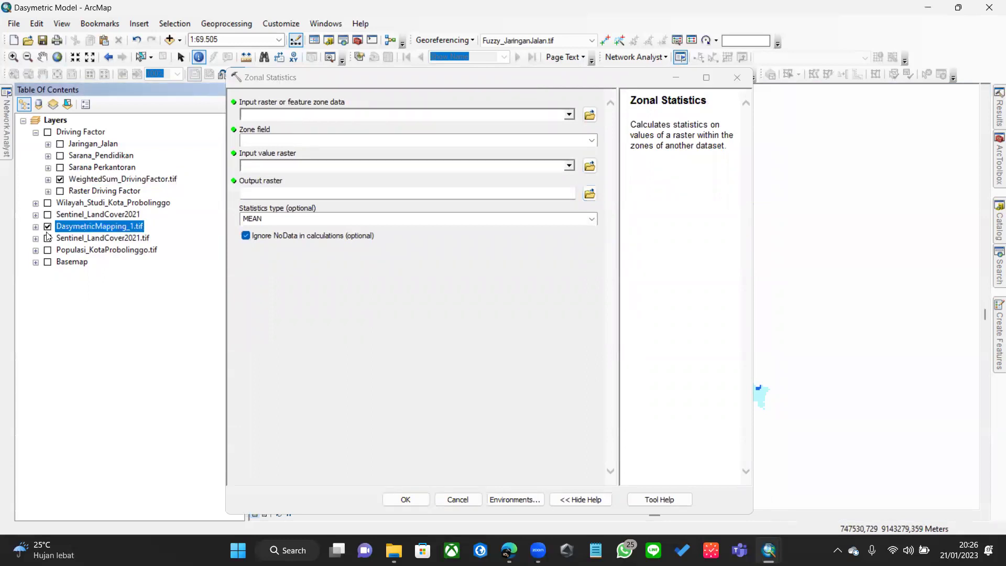
{"action": "left_click", "coordinate": [35, 226]}
{"action": "left_click", "coordinate": [40, 153]}
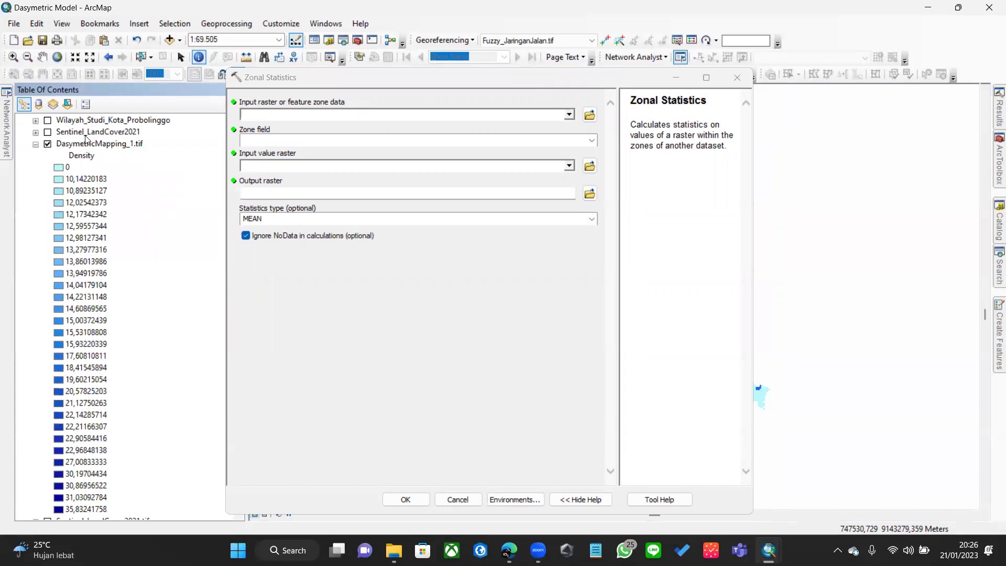
{"action": "left_click", "coordinate": [35, 143]}
{"action": "left_click_drag", "start_coordinate": [91, 226], "coordinate": [315, 115]}
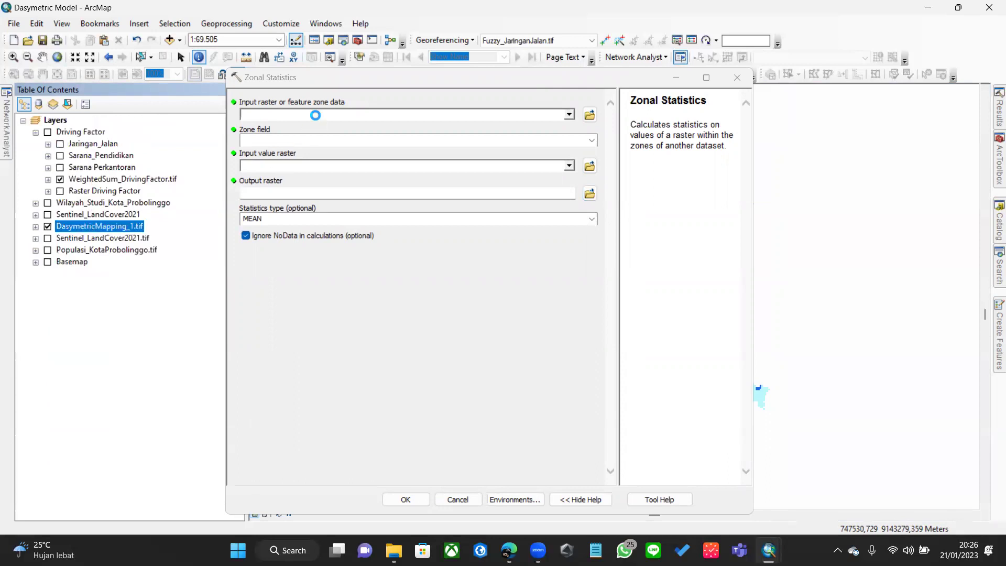
{"action": "left_click", "coordinate": [352, 138]}
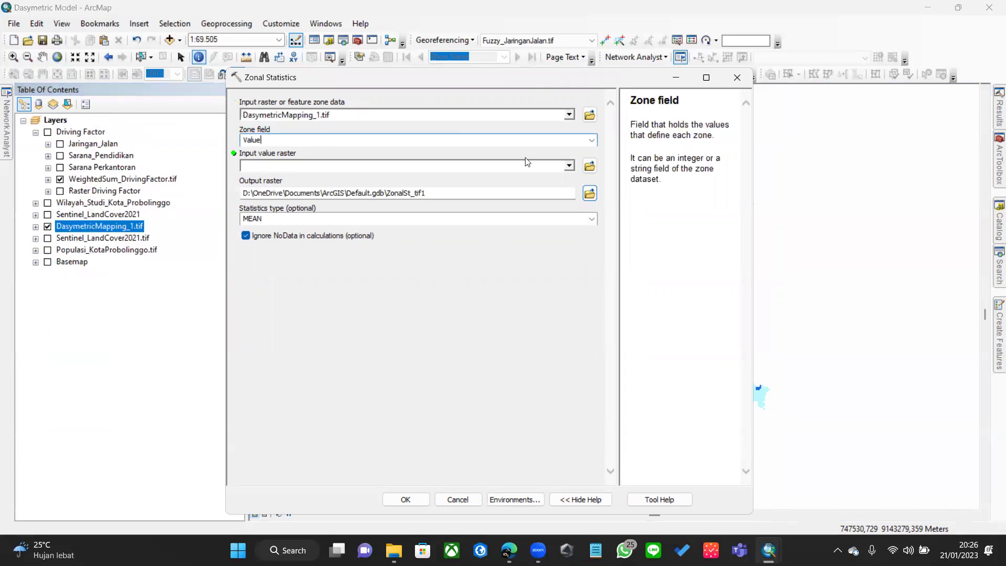
{"action": "left_click", "coordinate": [592, 140]}
{"action": "left_click", "coordinate": [332, 152]}
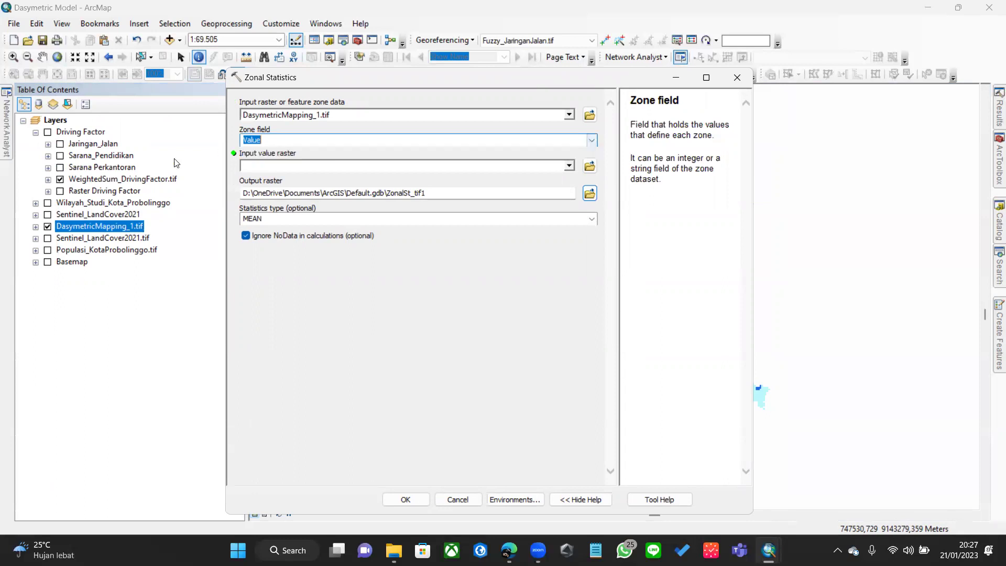
- Use WeightedSum_DrivingFactor.tif as the input value raster and set the output to Zonal_Statistic.tif in the Proses Dasymetric Model_Kota Probolinggo folder
{"action": "left_click", "coordinate": [107, 181]}
{"action": "left_click_drag", "start_coordinate": [107, 181], "coordinate": [283, 166]}
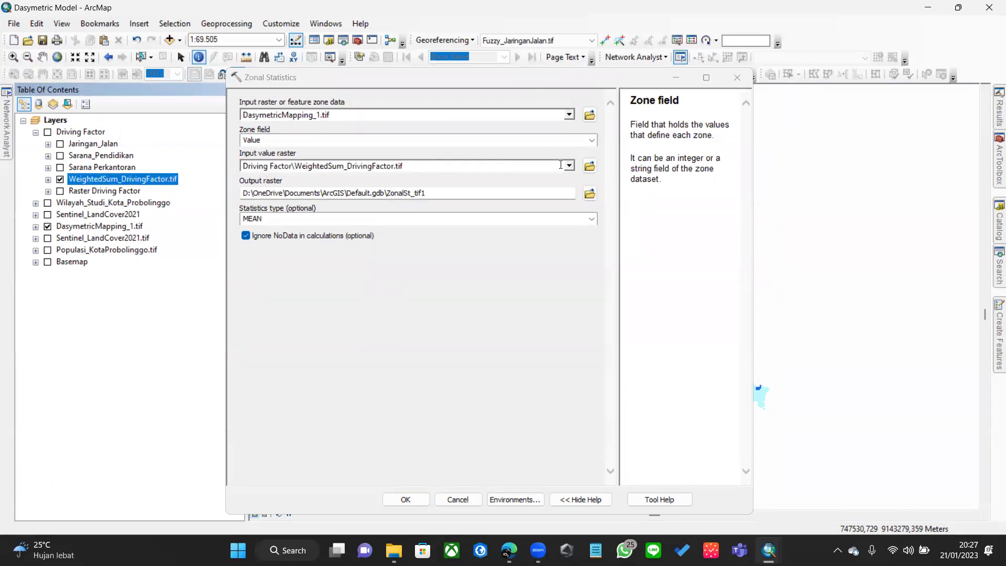
{"action": "left_click", "coordinate": [590, 194]}
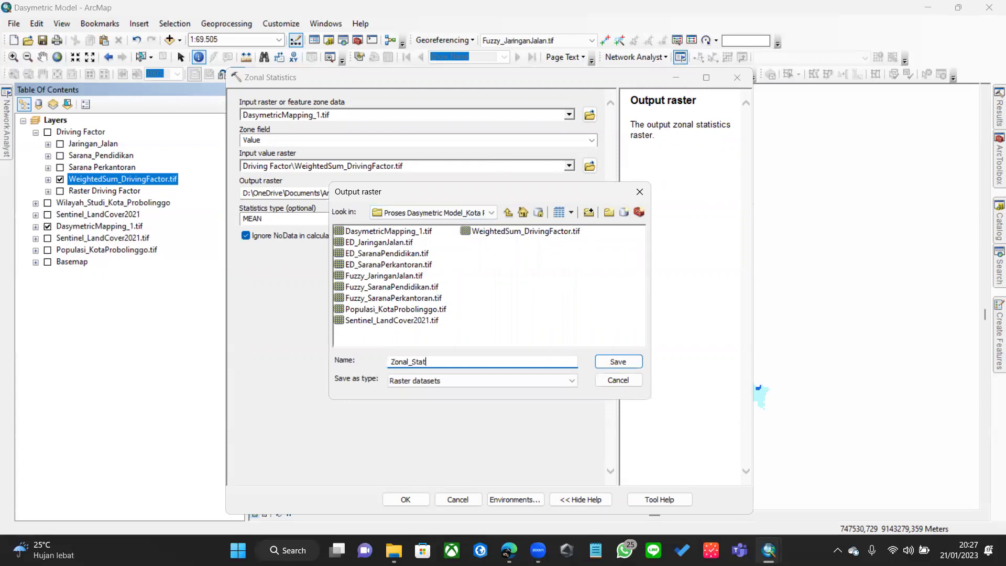
{"action": "type", "text": "Zonal_Statistic.ti"}
{"action": "key", "text": "Return"}
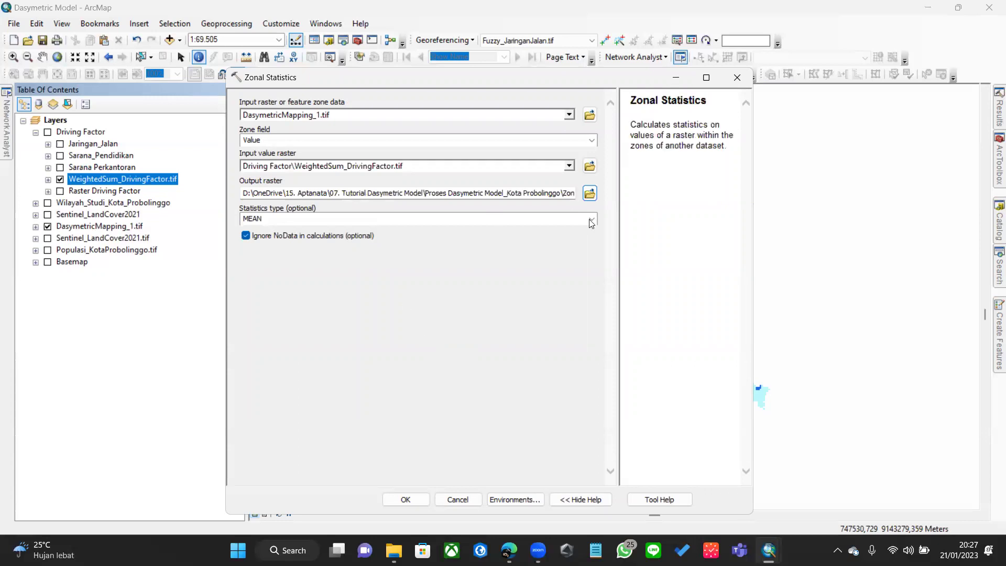
- Set the statistics type to SUM and run Zonal Statistics
{"action": "left_click", "coordinate": [553, 218]}
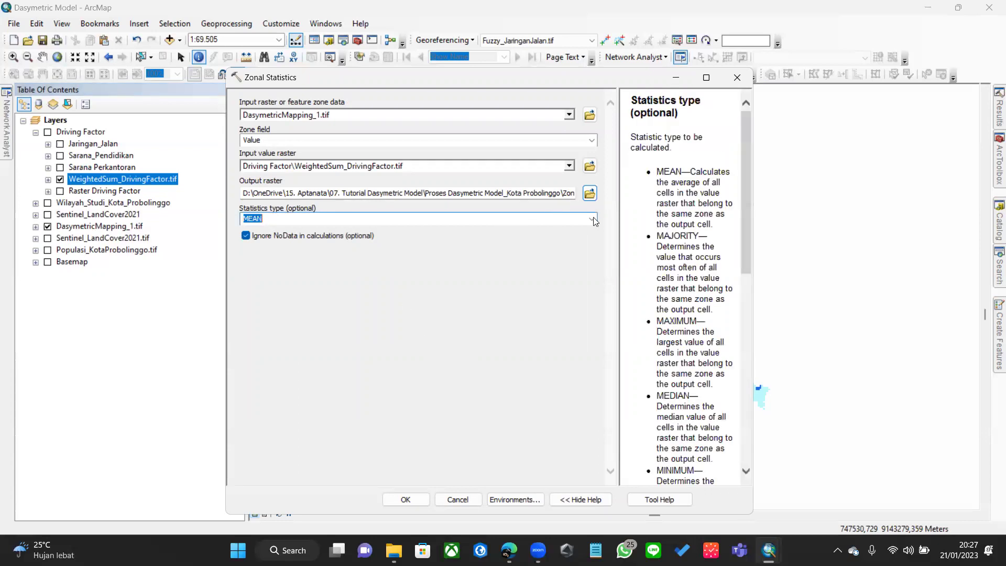
{"action": "left_click", "coordinate": [396, 225]}
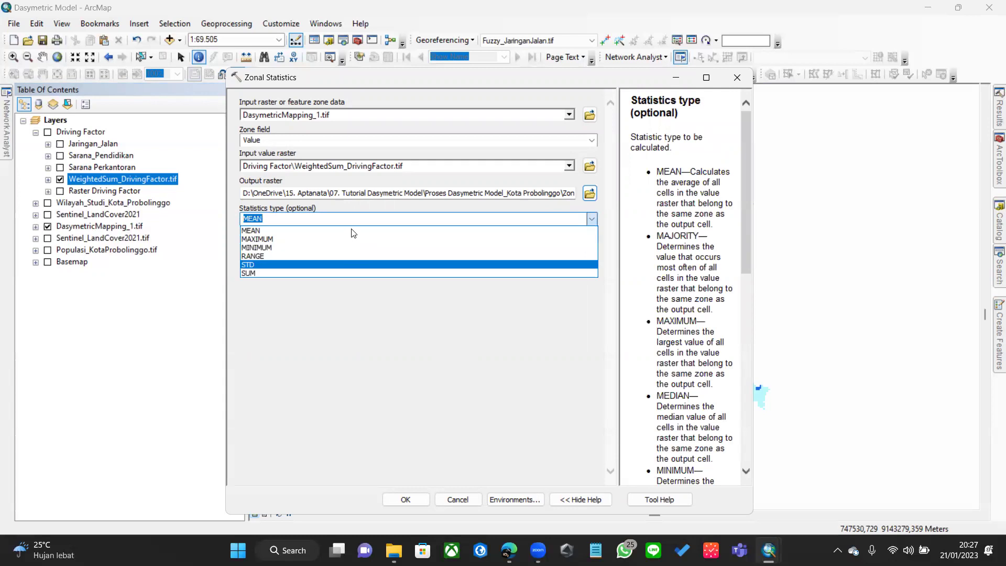
{"action": "left_click", "coordinate": [516, 220]}
{"action": "key", "text": "alt+Down"}
{"action": "key", "text": "Down"}
{"action": "key", "text": "Down"}
{"action": "key", "text": "Down"}
{"action": "key", "text": "Down"}
{"action": "key", "text": "Return"}
{"action": "left_click", "coordinate": [354, 293]}
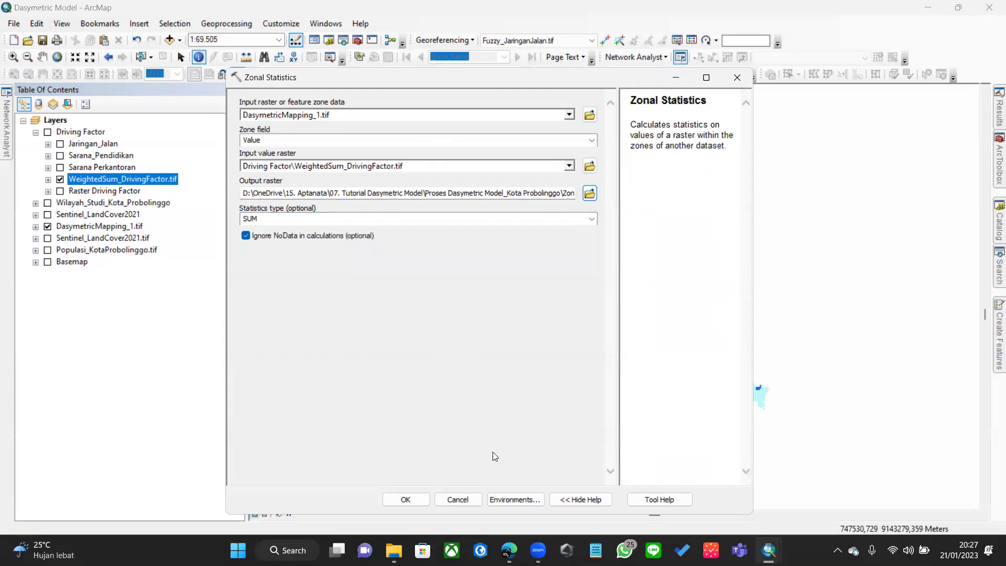
{"action": "left_click", "coordinate": [406, 499]}
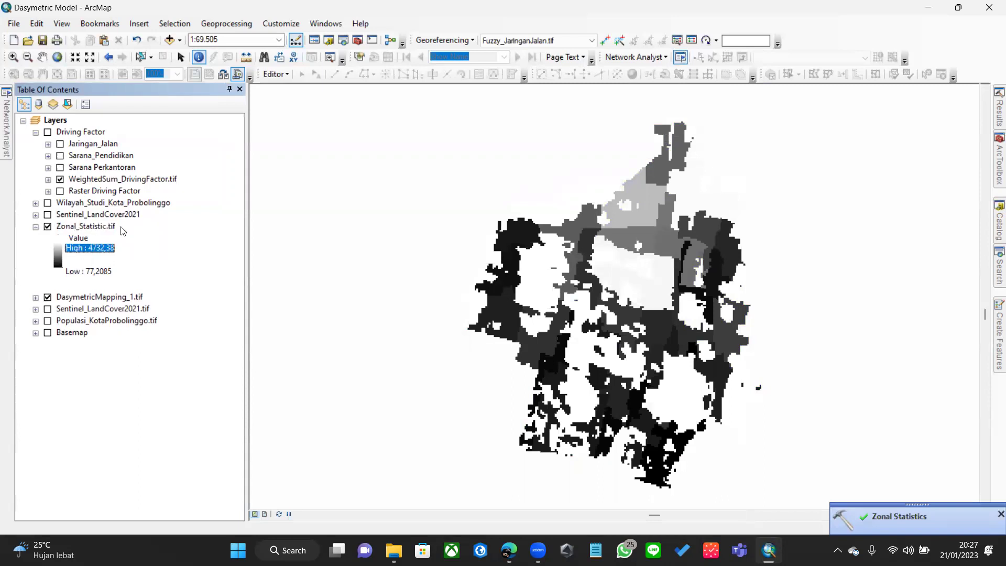
- Compare WeightedSum_DrivingFactor.tif with Zonal_Statistic.tif by toggling the weighted sum's visibility and expanding its legend
{"action": "mouse_move", "coordinate": [62, 181]}
{"action": "left_mouse_down"}
{"action": "mouse_move", "coordinate": [57, 157]}
{"action": "mouse_move", "coordinate": [61, 182]}
{"action": "left_mouse_up"}
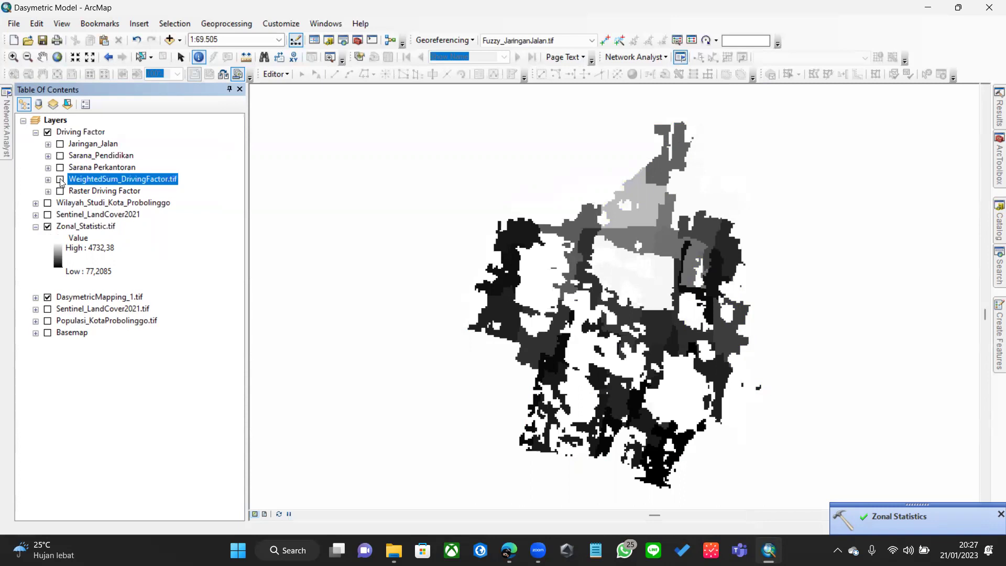
{"action": "left_click", "coordinate": [60, 180]}
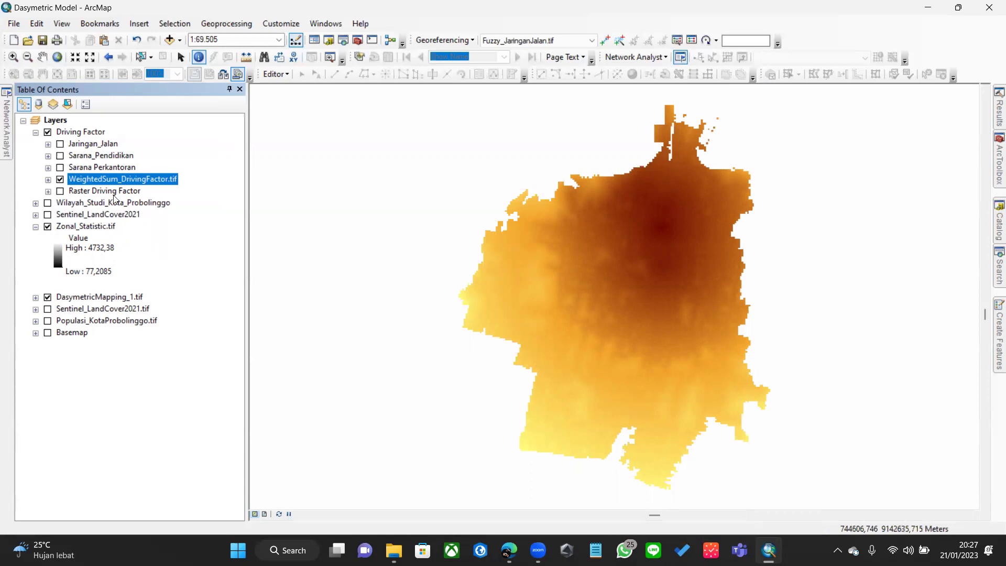
{"action": "left_click", "coordinate": [60, 179]}
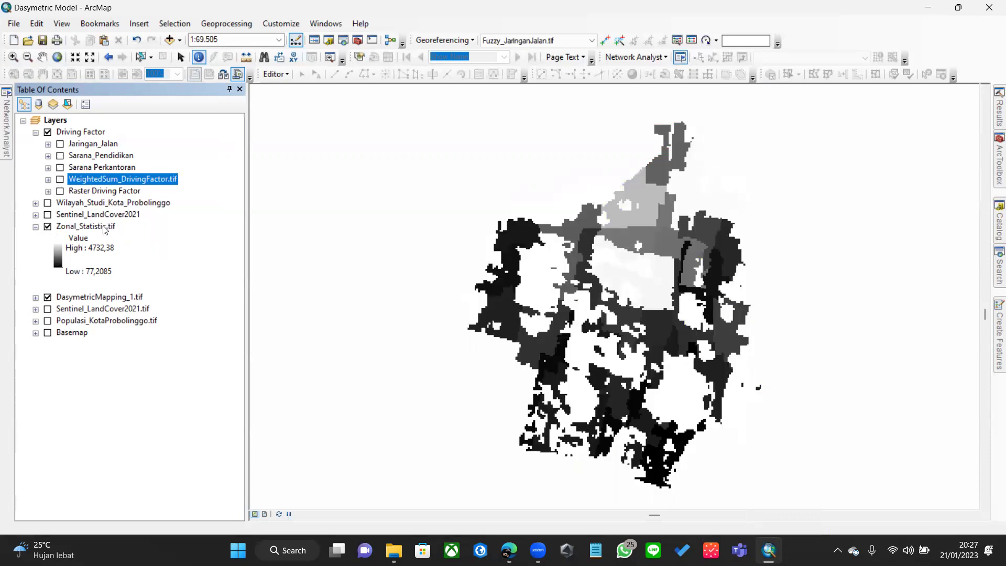
{"action": "left_click", "coordinate": [47, 179]}
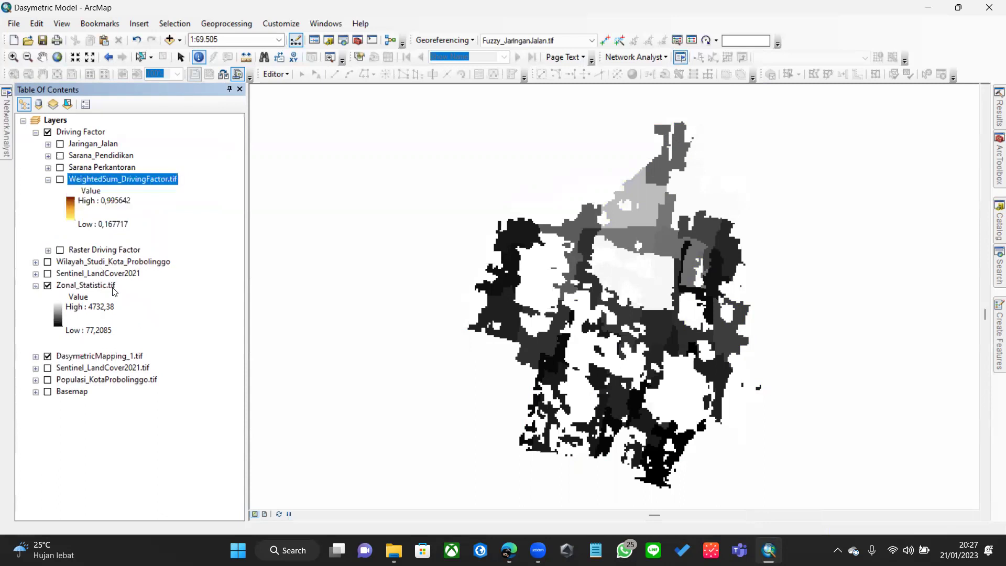
{"action": "left_click", "coordinate": [113, 288]}
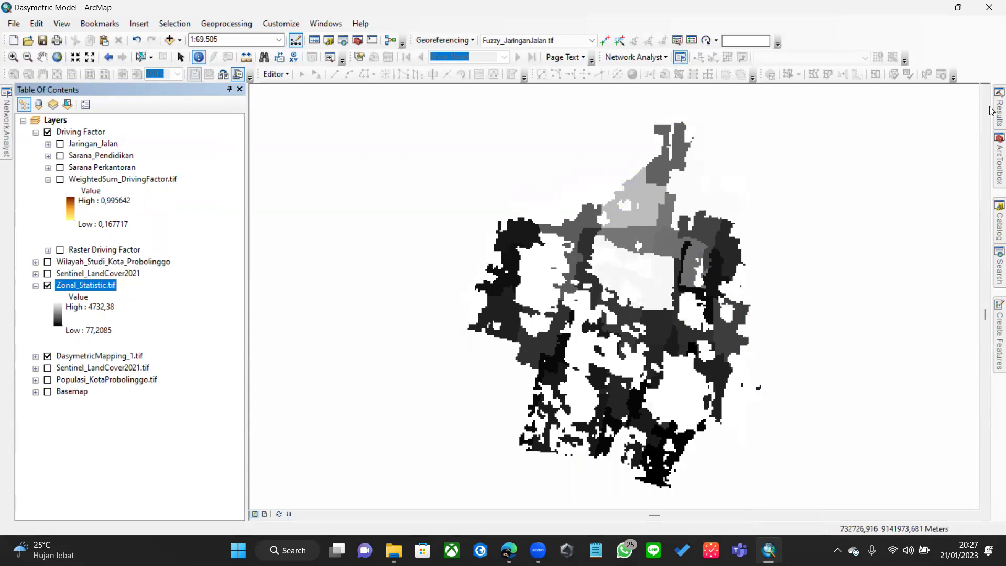
{"action": "mouse_move", "coordinate": [999, 110]}
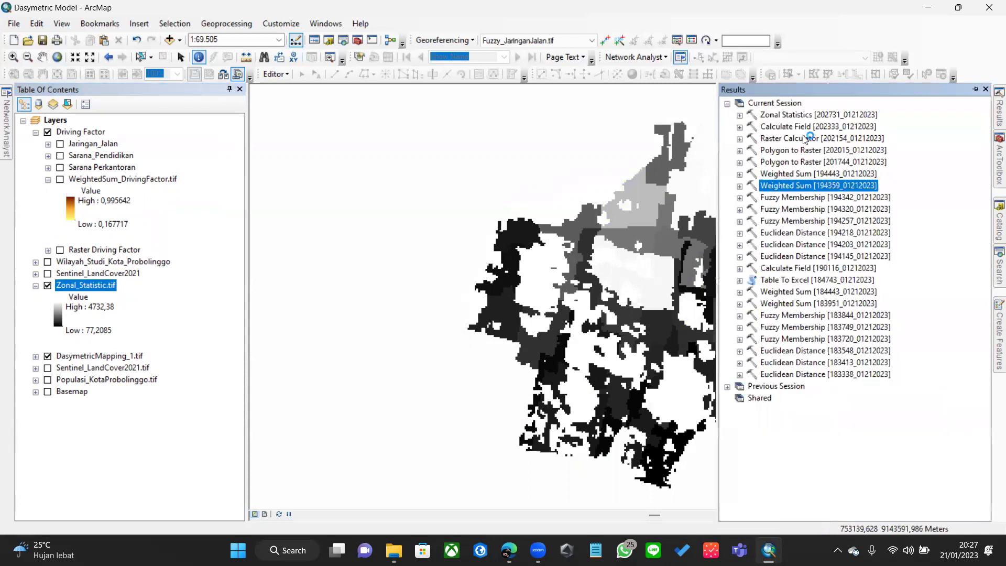
{"action": "double_click", "coordinate": [821, 139]}
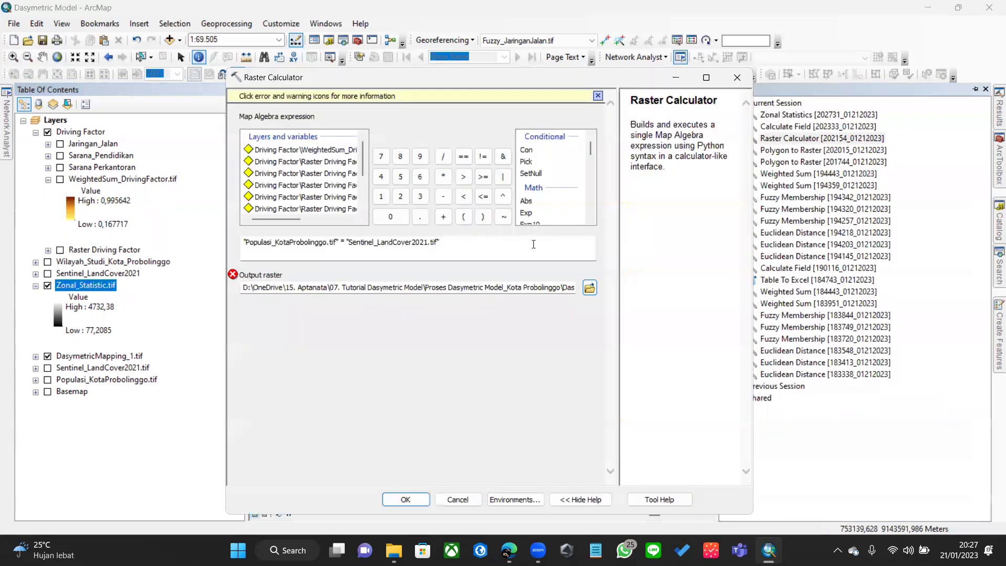
{"action": "left_click", "coordinate": [737, 78]}
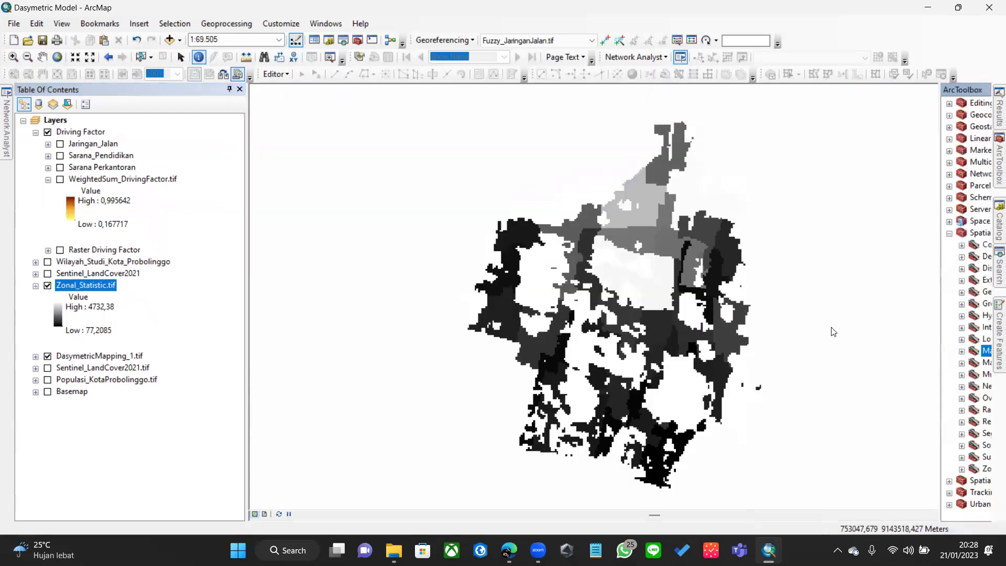
- Open a new Raster Calculator from the Map Algebra toolset and look through its available rasters
{"action": "double_click", "coordinate": [790, 350]}
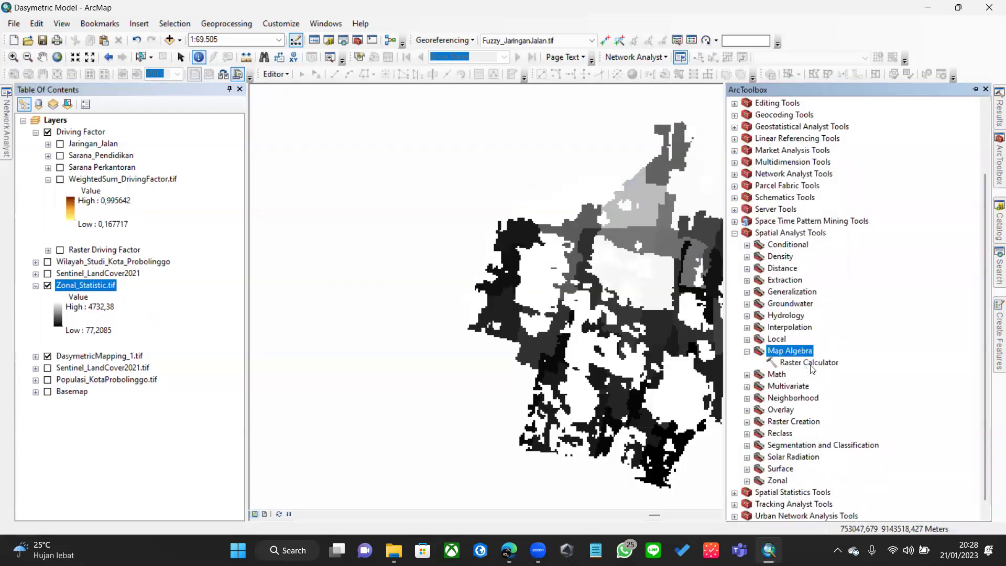
{"action": "double_click", "coordinate": [809, 363]}
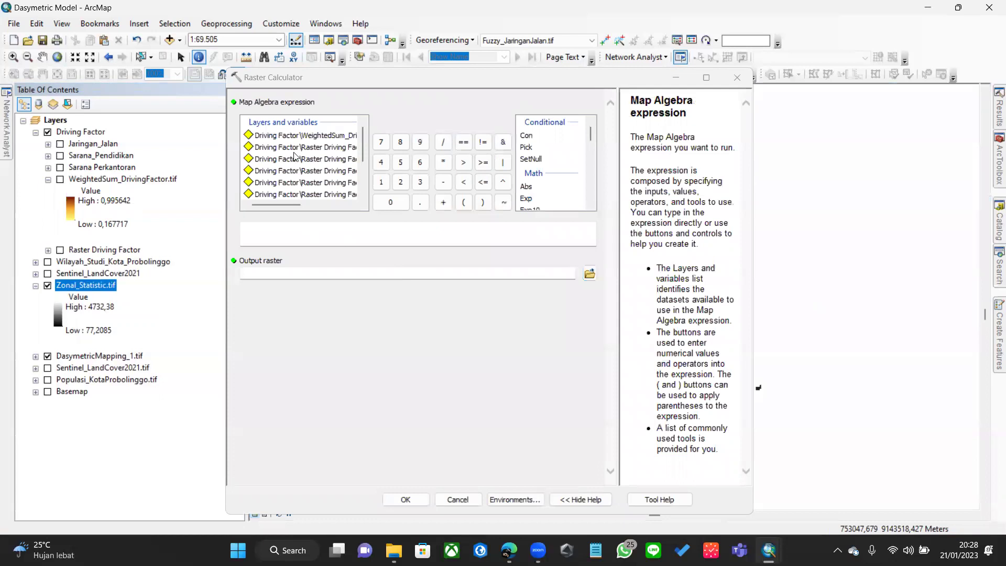
{"action": "scroll", "coordinate": [322, 146], "scroll_direction": "down", "scroll_amount": 2}
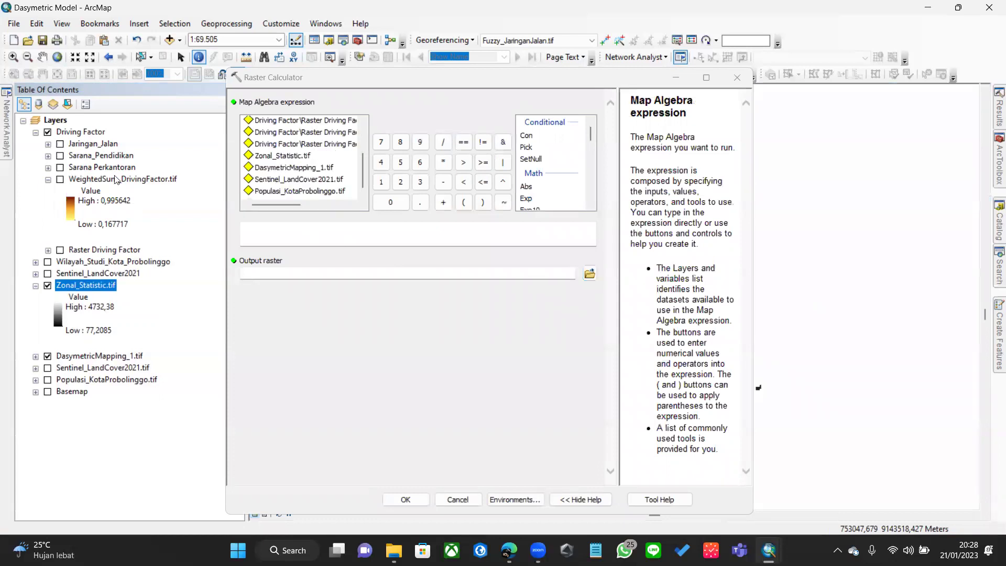
{"action": "scroll", "coordinate": [307, 173], "scroll_direction": "up", "scroll_amount": 2}
{"action": "scroll", "coordinate": [315, 168], "scroll_direction": "down", "scroll_amount": 2}
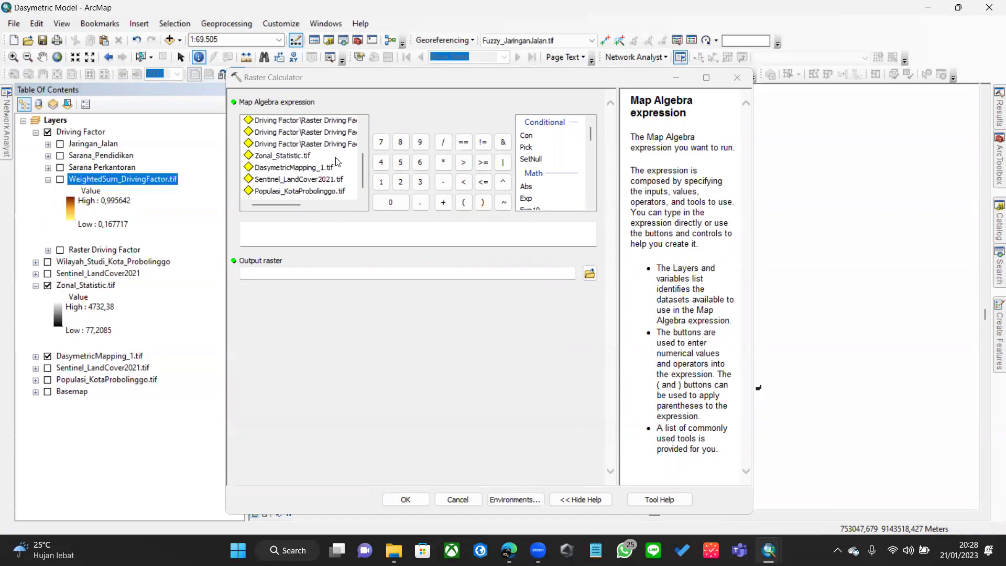
{"action": "scroll", "coordinate": [337, 173], "scroll_direction": "up", "scroll_amount": 3}
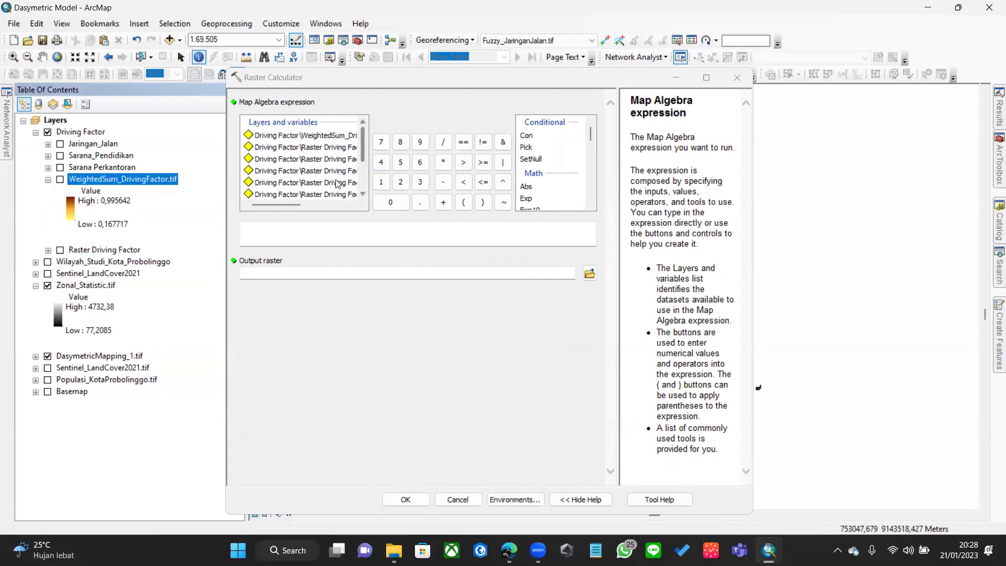
{"action": "scroll", "coordinate": [337, 168], "scroll_direction": "down", "scroll_amount": 3}
{"action": "left_click_drag", "start_coordinate": [314, 144], "coordinate": [399, 234]}
{"action": "key", "text": "shift+Home"}
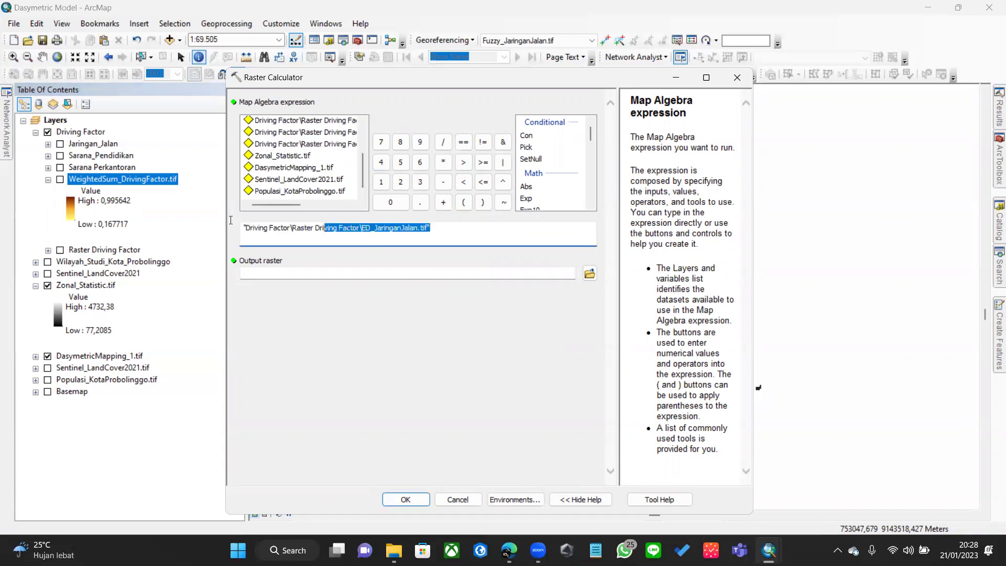
{"action": "key", "text": "BackSpace"}
- Build a map algebra expression that divides WeightedSum_DrivingFactor.tif by Zonal_Statistic.tif
{"action": "scroll", "coordinate": [316, 171], "scroll_direction": "up", "scroll_amount": 5}
{"action": "left_click_drag", "start_coordinate": [330, 135], "coordinate": [326, 233]}
{"action": "left_click", "coordinate": [326, 233]}
{"action": "left_click", "coordinate": [443, 142]}
{"action": "scroll", "coordinate": [328, 166], "scroll_direction": "down", "scroll_amount": 3}
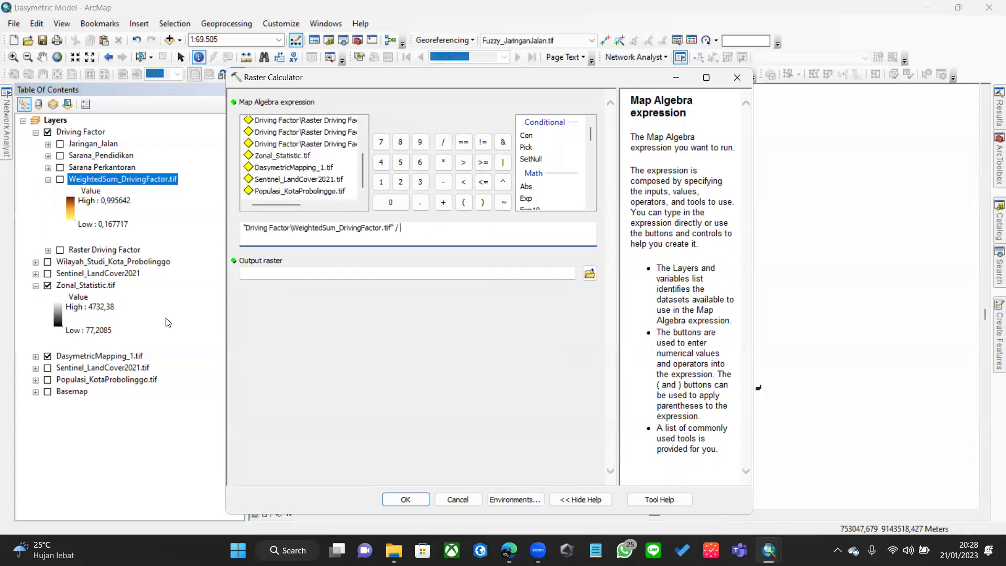
{"action": "double_click", "coordinate": [294, 156]}
- Name the output raster DrivingFactor_Proportion in the Proses Dasymetric Model_Kota Probolinggo folder and run the calculation
{"action": "left_click", "coordinate": [591, 271]}
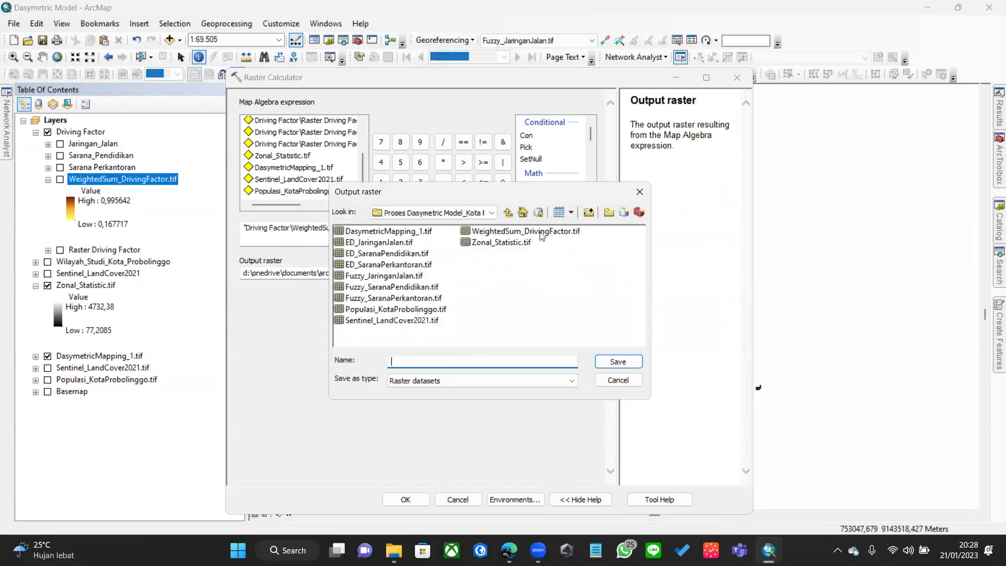
{"action": "type", "text": "Zonal_Statistic.tif"}
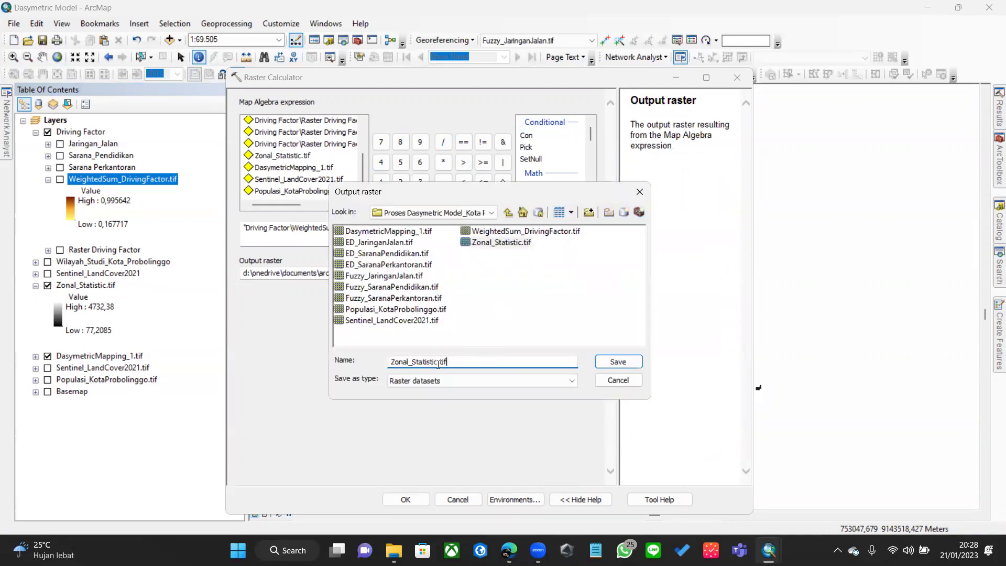
{"action": "type", "text": "_Proportion"}
{"action": "key", "text": "BackSpace"}
{"action": "key", "text": "BackSpace"}
{"action": "key", "text": "BackSpace"}
{"action": "key", "text": "BackSpace"}
{"action": "key", "text": "BackSpace"}
{"action": "key", "text": "BackSpace"}
{"action": "key", "text": "BackSpace"}
{"action": "key", "text": "BackSpace"}
{"action": "key", "text": "BackSpace"}
{"action": "key", "text": "BackSpace"}
{"action": "key", "text": "BackSpace"}
{"action": "key", "text": "BackSpace"}
{"action": "key", "text": "BackSpace"}
{"action": "key", "text": "BackSpace"}
{"action": "key", "text": "BackSpace"}
{"action": "key", "text": "BackSpace"}
{"action": "key", "text": "BackSpace"}
{"action": "key", "text": "BackSpace"}
{"action": "key", "text": "BackSpace"}
{"action": "key", "text": "BackSpace"}
{"action": "type", "text": "DrivingFactor_Proportion"}
{"action": "key", "text": "Return"}
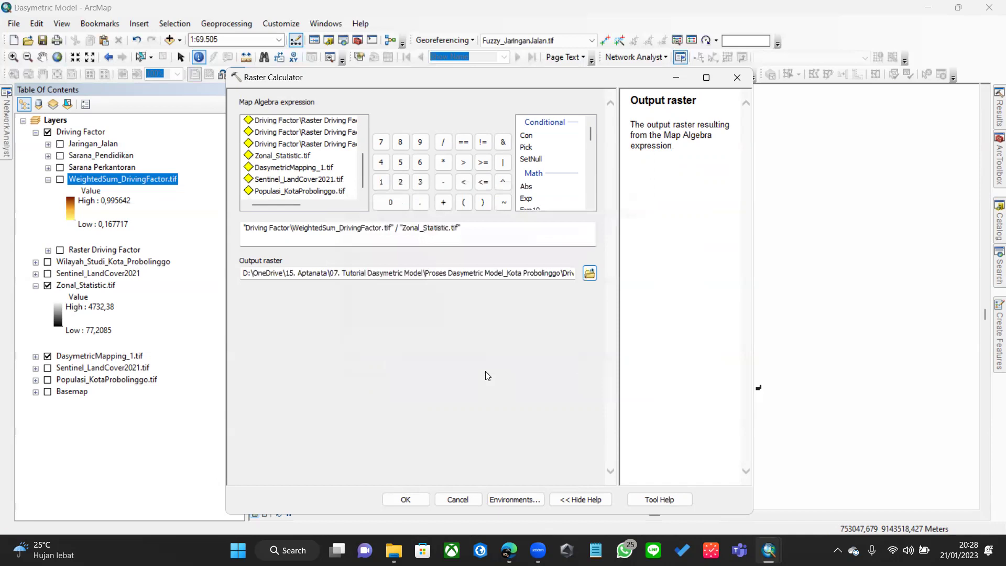
{"action": "left_click", "coordinate": [405, 499]}
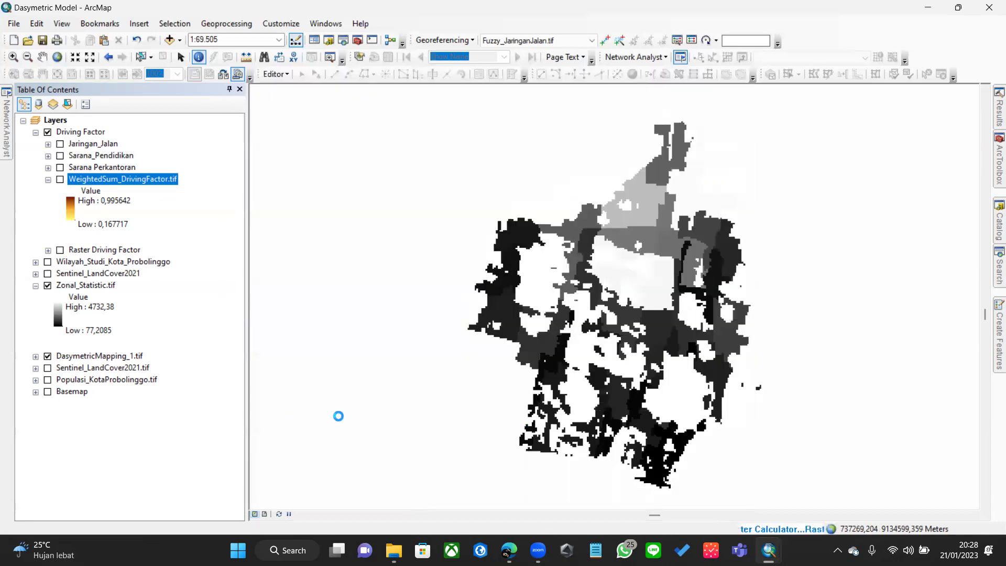
- Hide Zonal_Statistic.tif and examine the DrivingFactor_Proportion.tif raster up close, then restore its full extent
{"action": "left_click", "coordinate": [48, 357]}
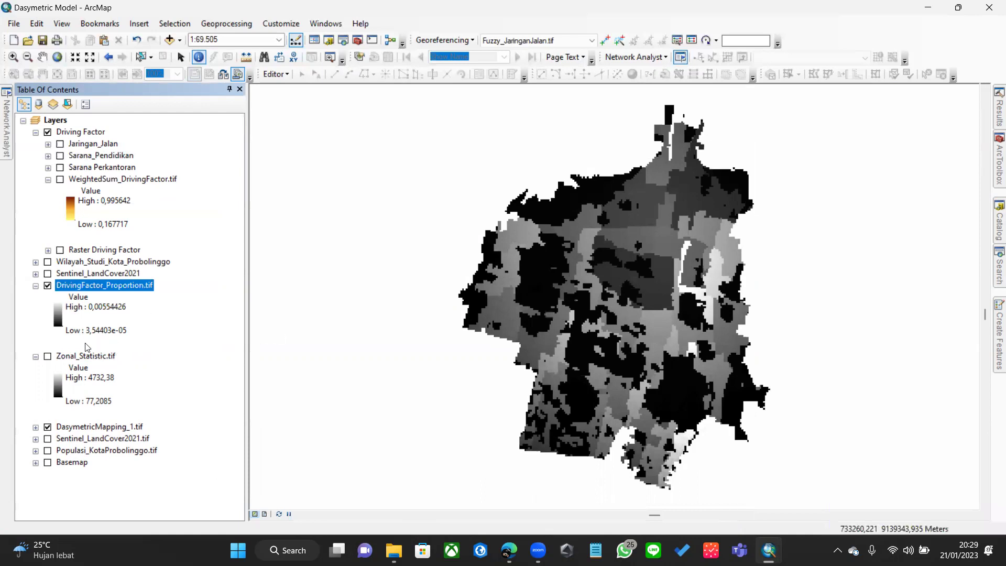
{"action": "left_click_drag", "start_coordinate": [643, 190], "coordinate": [600, 196]}
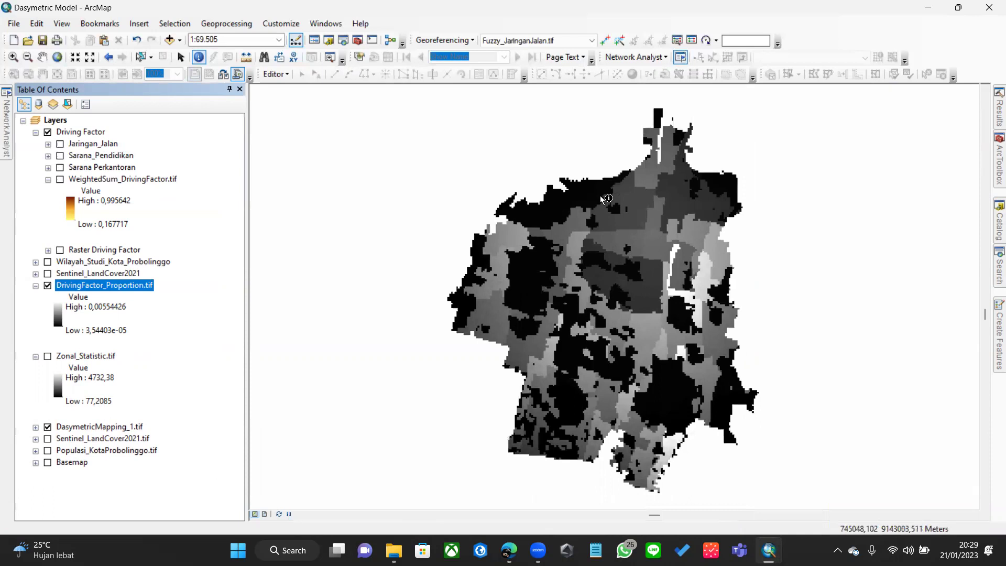
{"action": "scroll", "coordinate": [615, 223], "scroll_direction": "up", "scroll_amount": 1}
{"action": "scroll", "coordinate": [736, 224], "scroll_direction": "up", "scroll_amount": 1}
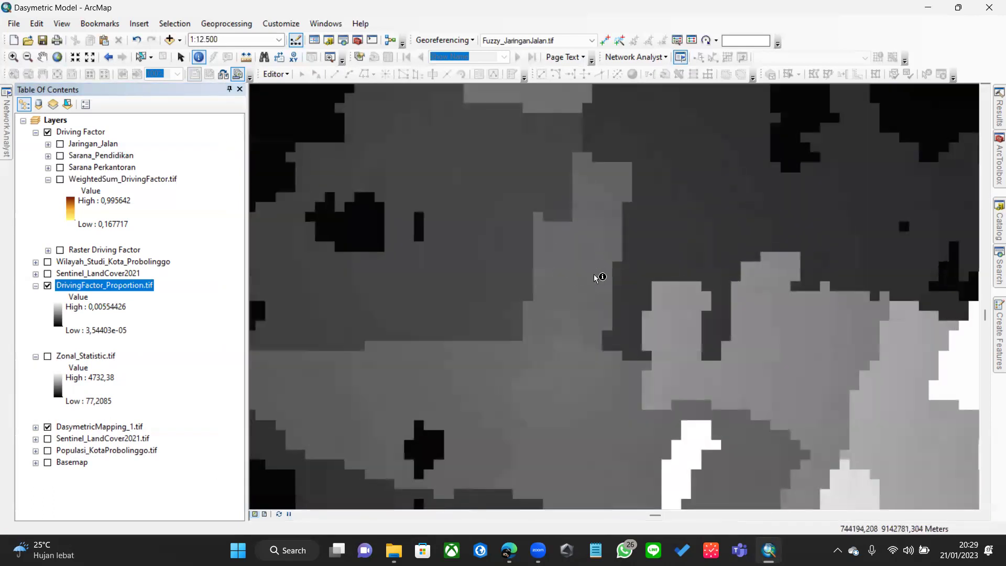
{"action": "scroll", "coordinate": [599, 294], "scroll_direction": "down", "scroll_amount": 3}
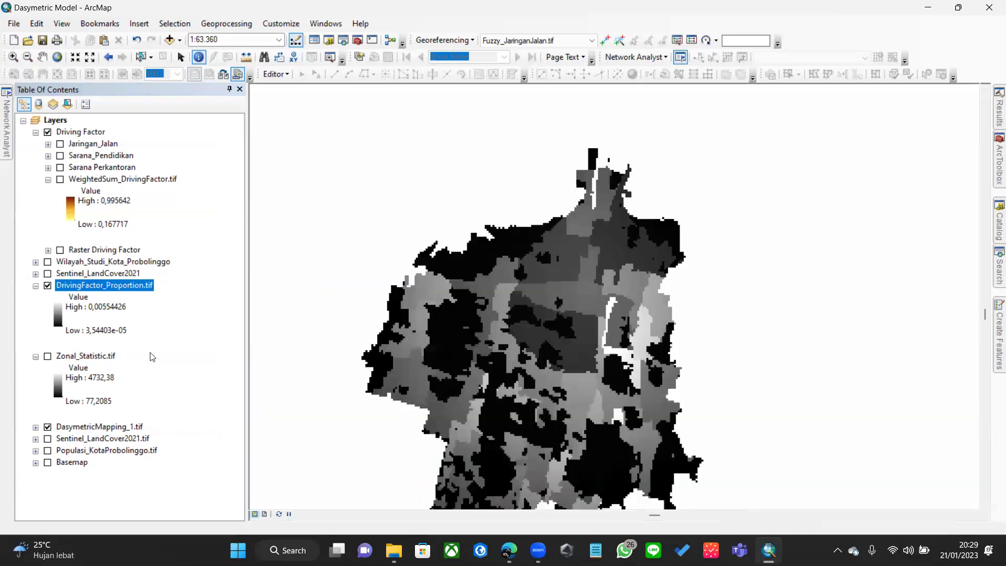
{"action": "right_click", "coordinate": [89, 285]}
{"action": "left_click", "coordinate": [152, 355]}
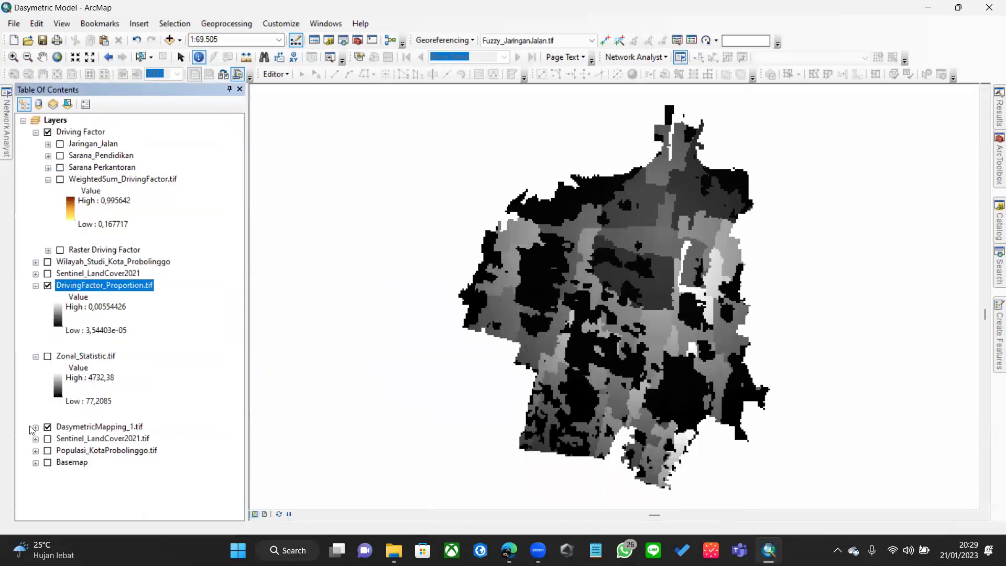
- Compare the density classes of DasymetricMapping_1.tif with DrivingFactor_Proportion.tif by expanding its legend and toggling layer visibility
{"action": "left_click", "coordinate": [36, 428]}
{"action": "scroll", "coordinate": [50, 290], "scroll_direction": "up", "scroll_amount": 4}
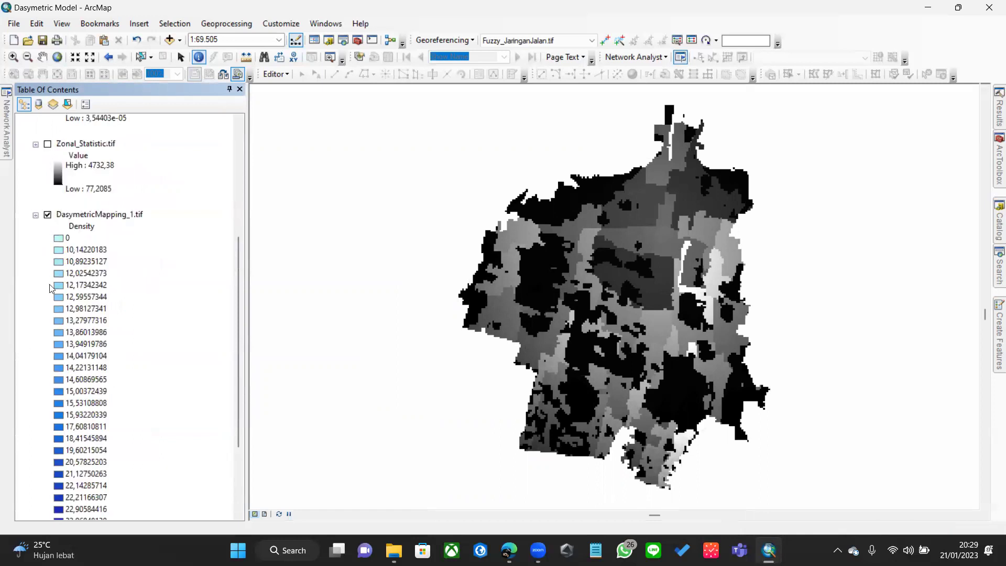
{"action": "scroll", "coordinate": [49, 290], "scroll_direction": "up", "scroll_amount": 3}
{"action": "left_click", "coordinate": [47, 285]}
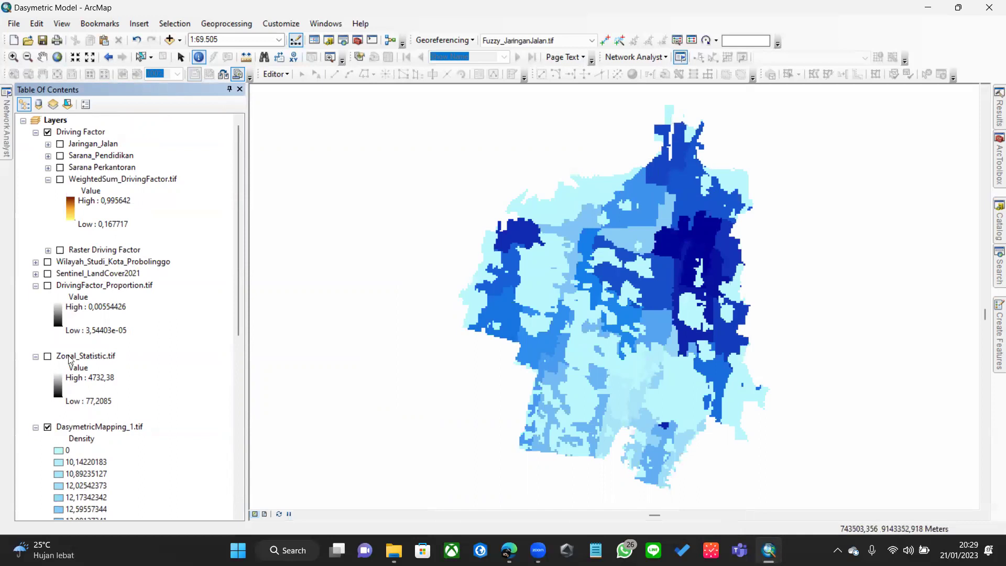
{"action": "scroll", "coordinate": [51, 391], "scroll_direction": "down", "scroll_amount": 1}
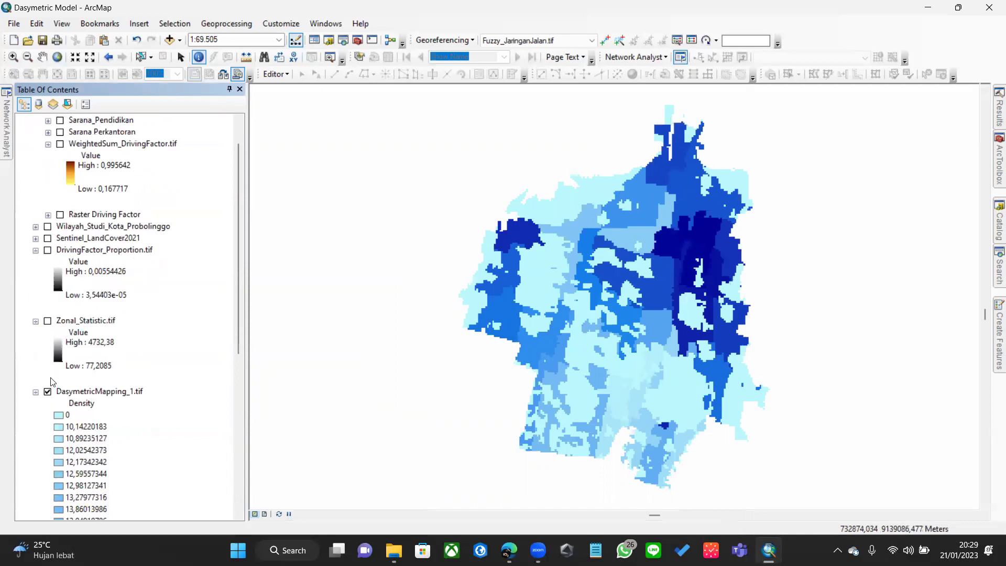
{"action": "left_click", "coordinate": [48, 250]}
{"action": "scroll", "coordinate": [98, 278], "scroll_direction": "up", "scroll_amount": 1}
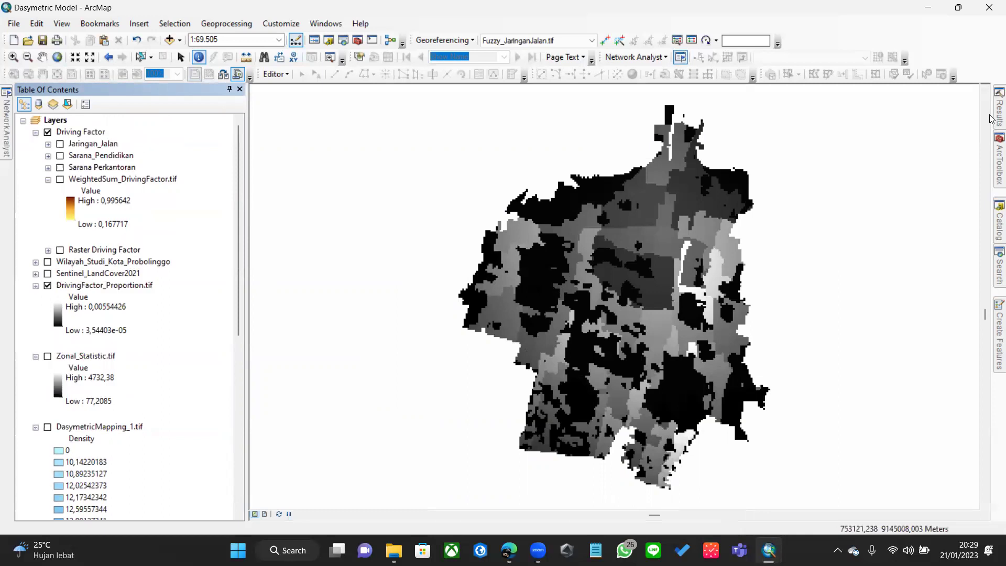
- Look over the current session's geoprocessing results and open a new Raster Calculator with an empty expression
{"action": "left_click", "coordinate": [998, 108]}
{"action": "left_click", "coordinate": [794, 117]}
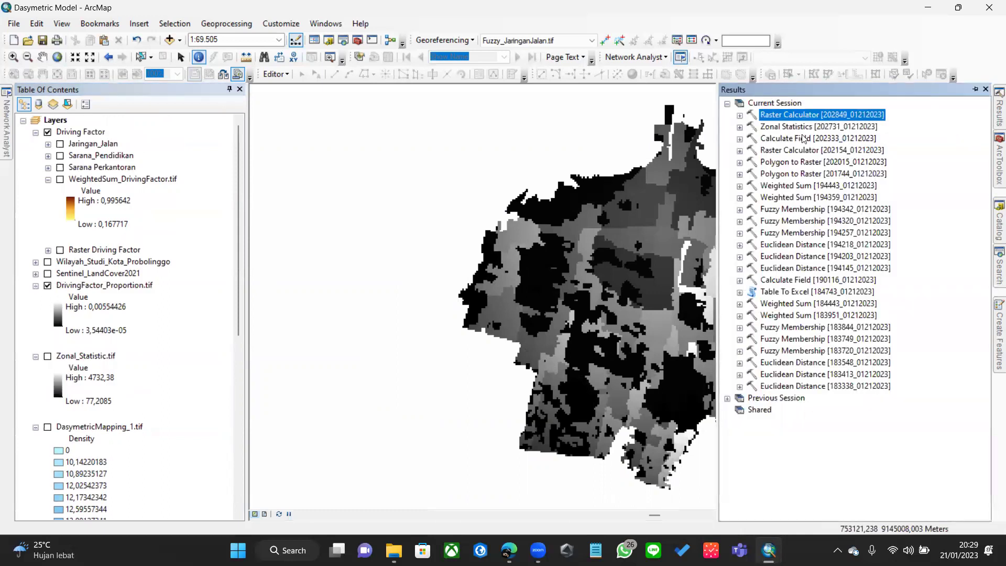
{"action": "left_click", "coordinate": [803, 138]}
{"action": "left_click", "coordinate": [997, 168]}
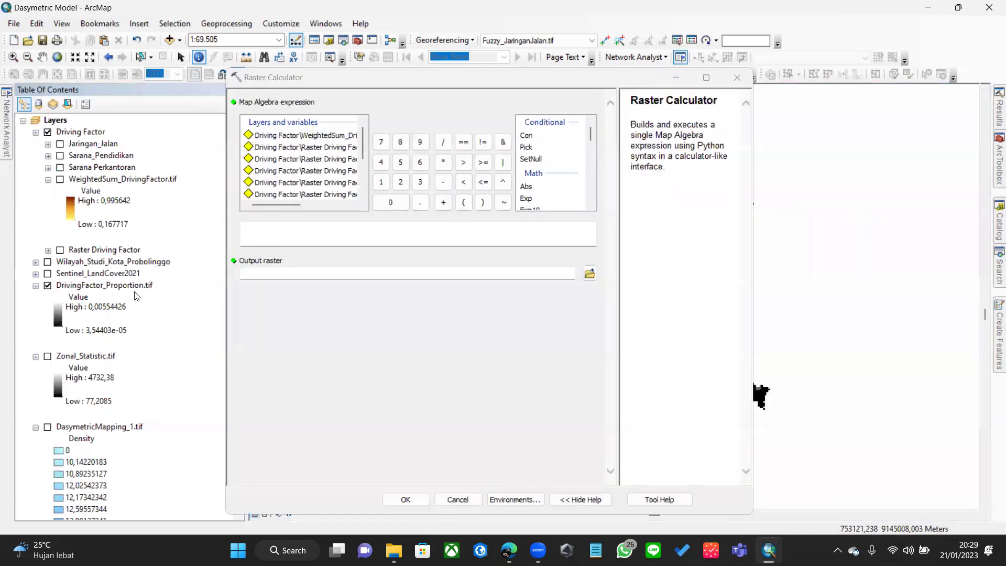
{"action": "scroll", "coordinate": [135, 292], "scroll_direction": "down", "scroll_amount": 3}
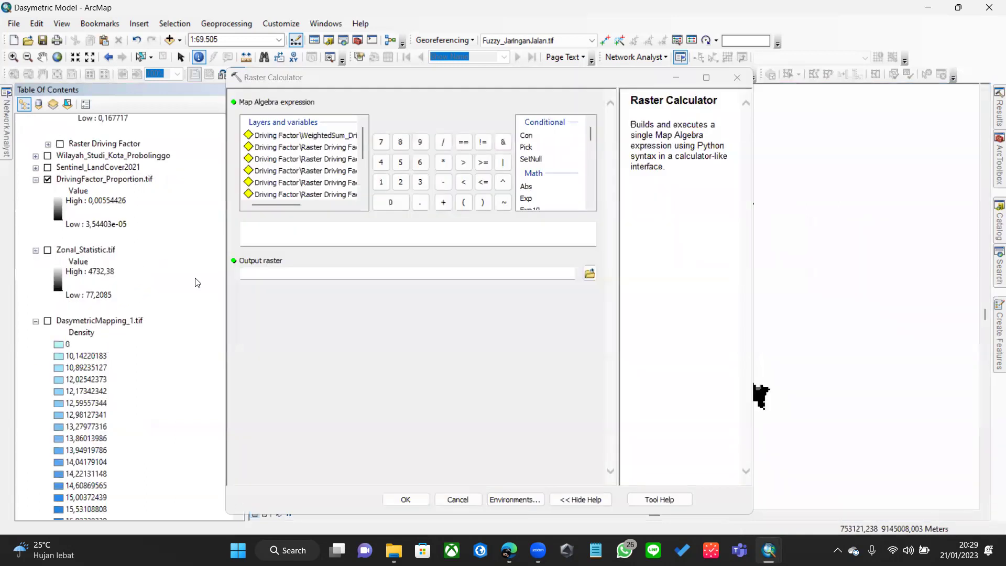
{"action": "left_click", "coordinate": [302, 227]}
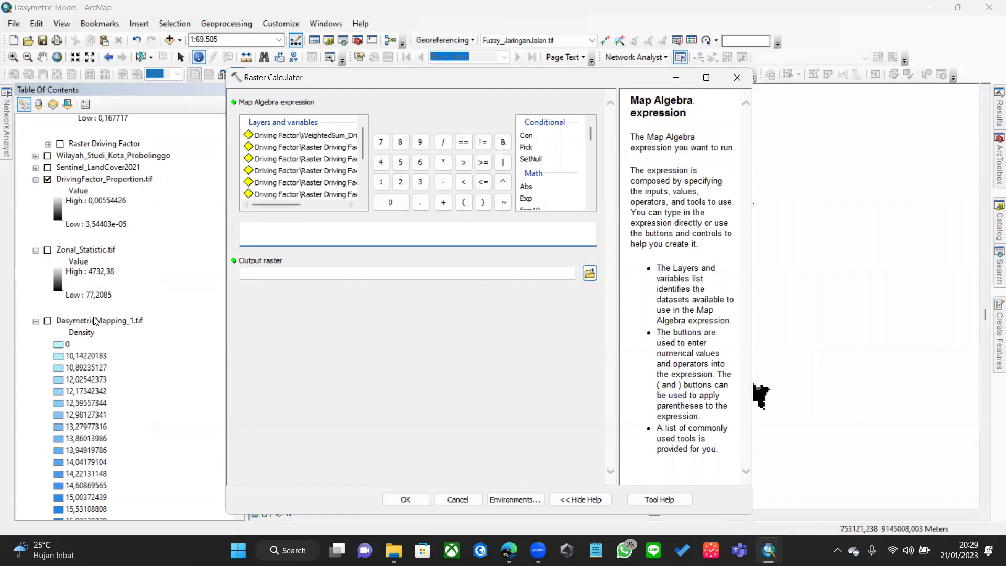
- Build a map algebra expression that multiplies DasymetricMapping_1.tif by Zonal_Statistic.tif
{"action": "left_click", "coordinate": [95, 321]}
{"action": "scroll", "coordinate": [302, 168], "scroll_direction": "down", "scroll_amount": 3}
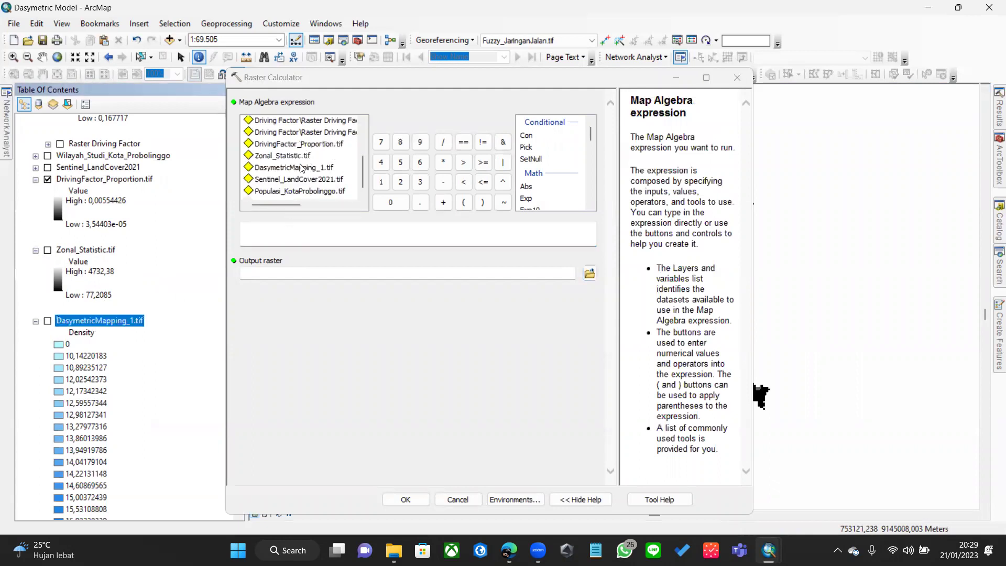
{"action": "double_click", "coordinate": [297, 168]}
{"action": "left_click", "coordinate": [444, 162]}
{"action": "scroll", "coordinate": [307, 180], "scroll_direction": "up", "scroll_amount": 5}
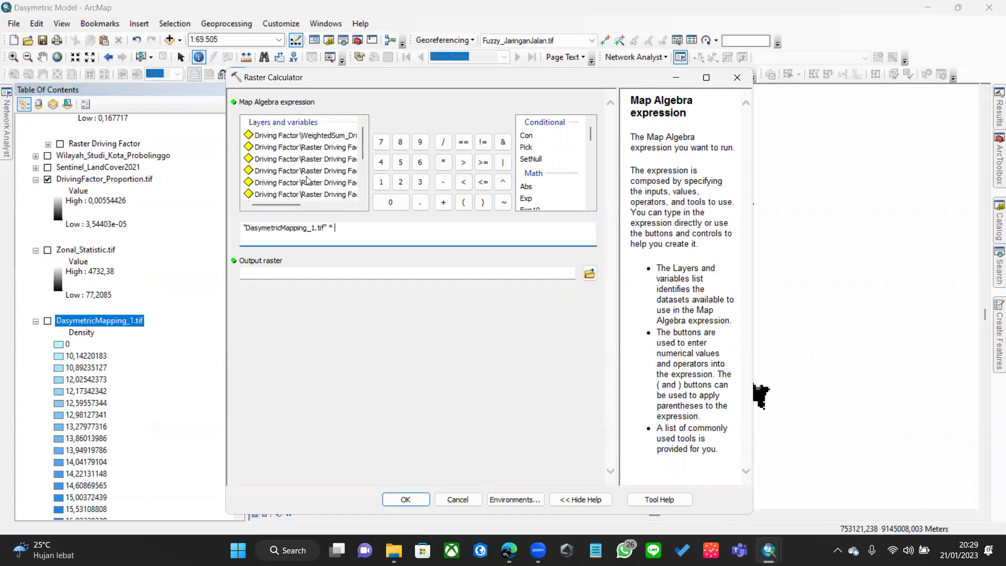
{"action": "scroll", "coordinate": [319, 152], "scroll_direction": "down", "scroll_amount": 5}
{"action": "double_click", "coordinate": [301, 156]}
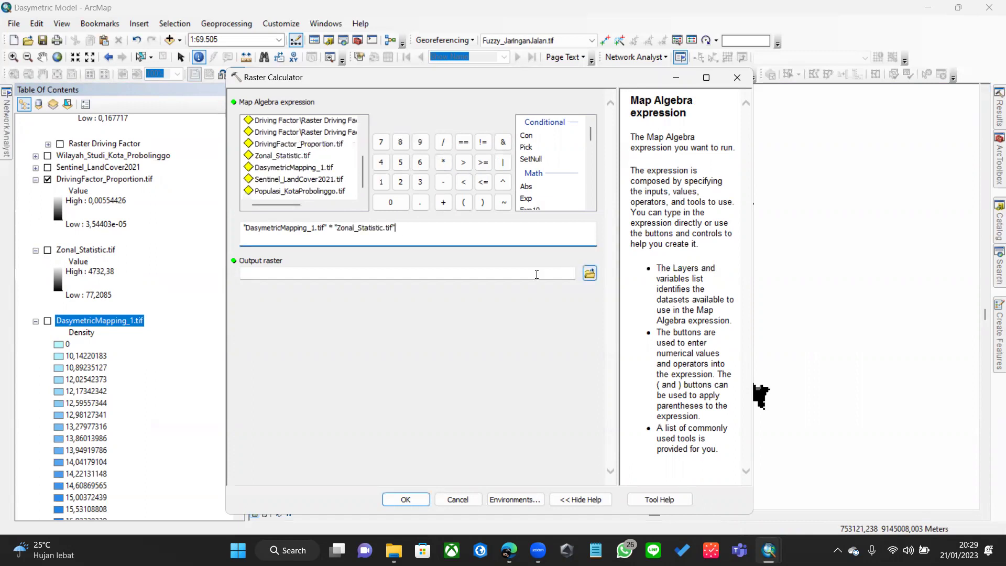
- Name the output raster DasymetricMapping_2.tif in the Proses Dasymetric Model_Kota Probolinggo folder and run the calculation
{"action": "left_click", "coordinate": [589, 274]}
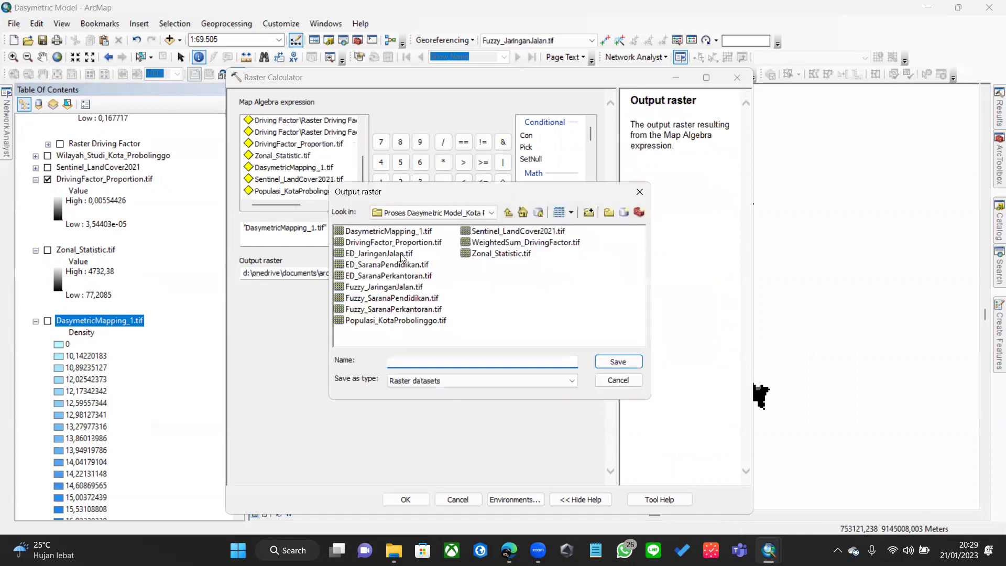
{"action": "left_click", "coordinate": [469, 341]}
{"action": "left_click", "coordinate": [458, 362]}
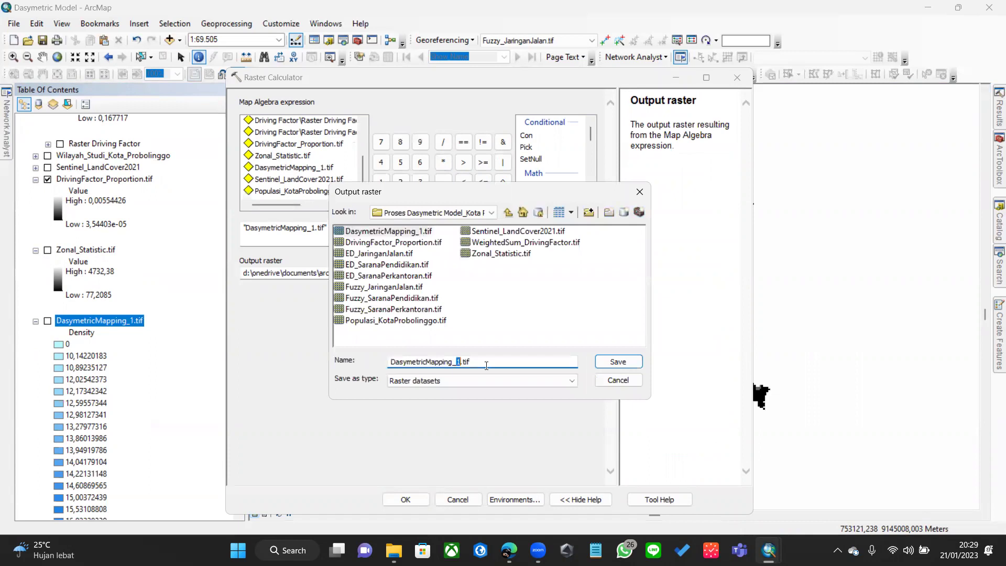
{"action": "left_click", "coordinate": [621, 364]}
{"action": "left_click", "coordinate": [407, 499]}
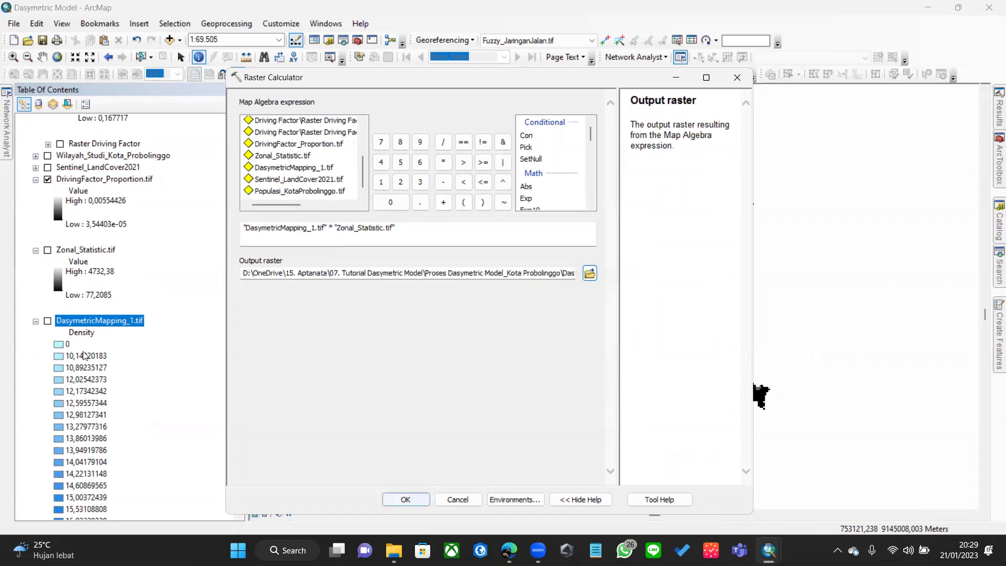
- Collapse the legends of Zonal_Statistic.tif and DasymetricMapping_1.tif and bring the whole DasymetricMapping_2.tif raster into view
{"action": "scroll", "coordinate": [60, 413], "scroll_direction": "up", "scroll_amount": 3}
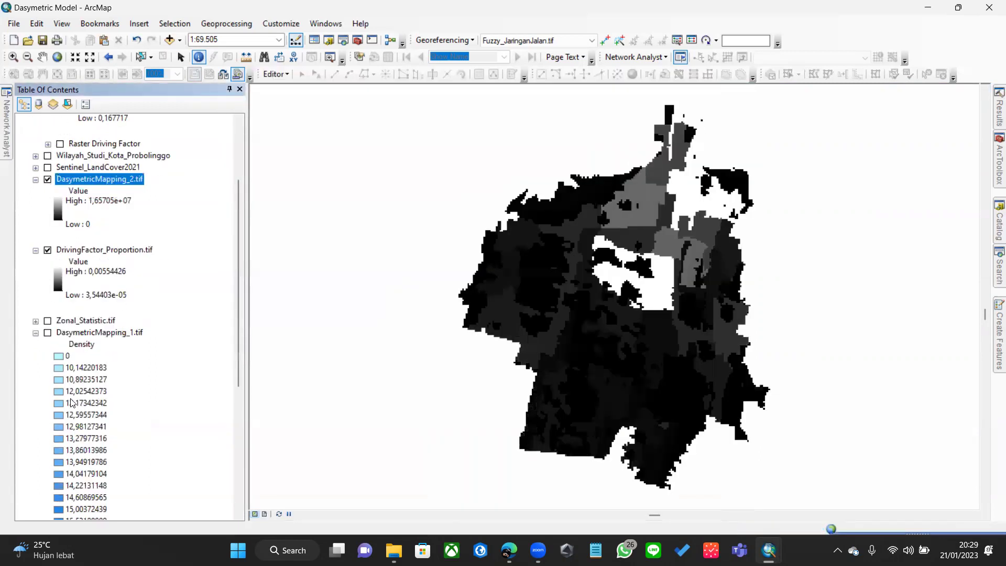
{"action": "scroll", "coordinate": [69, 382], "scroll_direction": "down", "scroll_amount": 4}
{"action": "scroll", "coordinate": [31, 298], "scroll_direction": "up", "scroll_amount": 7}
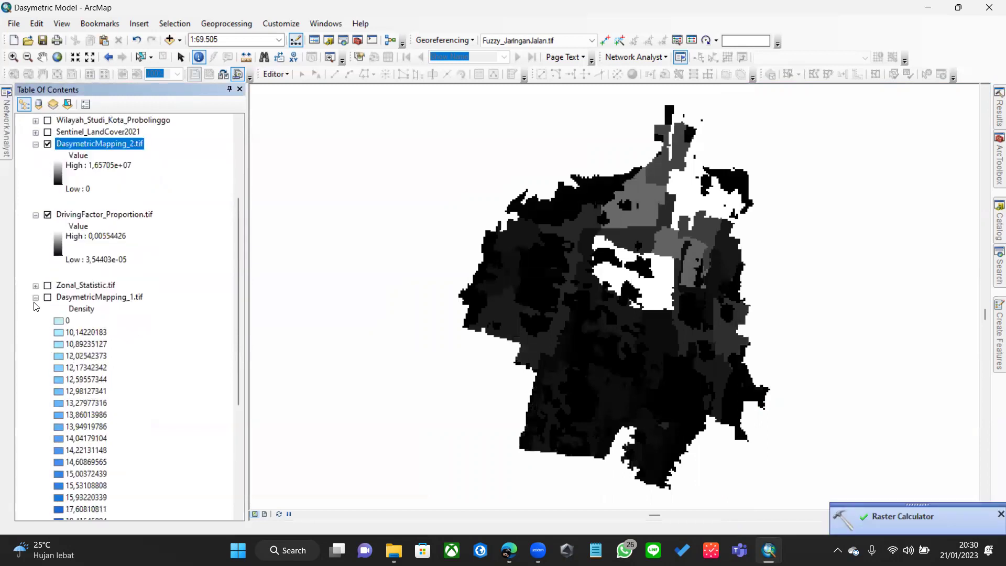
{"action": "left_click", "coordinate": [120, 356]}
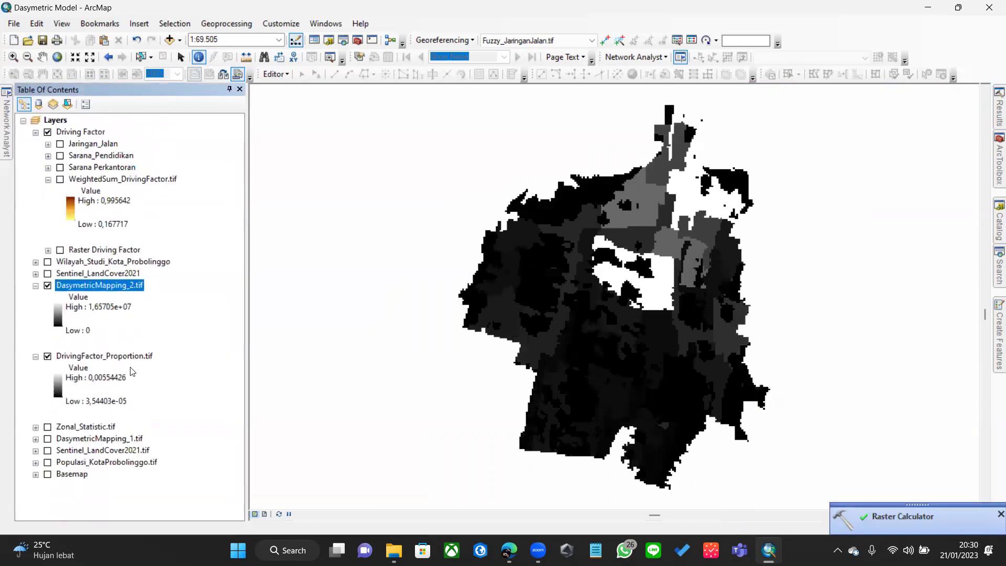
{"action": "left_click", "coordinate": [114, 286]}
{"action": "right_click", "coordinate": [125, 288]}
{"action": "left_click", "coordinate": [110, 359]}
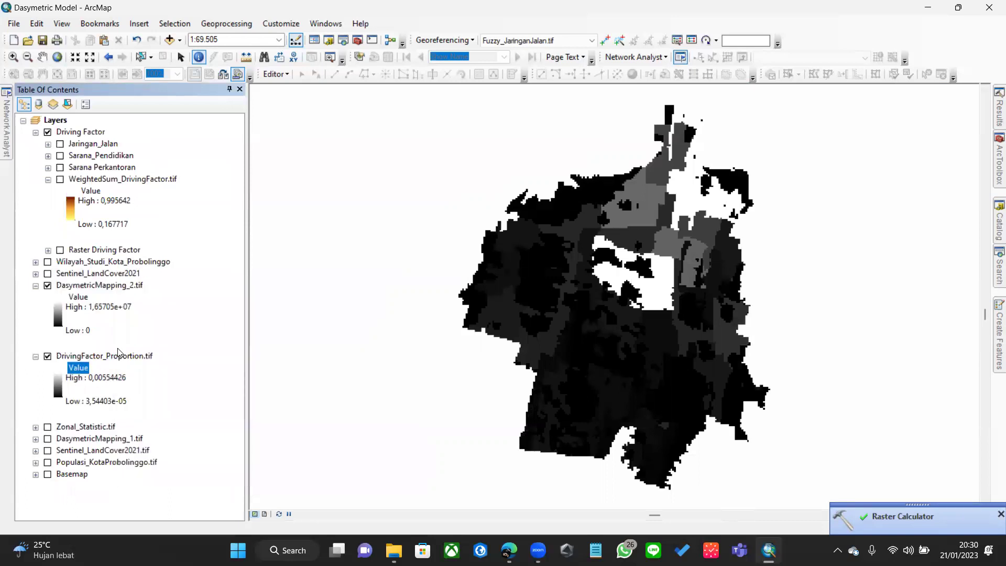
- Check the symbology settings of DasymetricMapping_2.tif and compare it with DrivingFactor_Proportion.tif by toggling its visibility
{"action": "right_click", "coordinate": [124, 288]}
{"action": "left_click", "coordinate": [162, 479]}
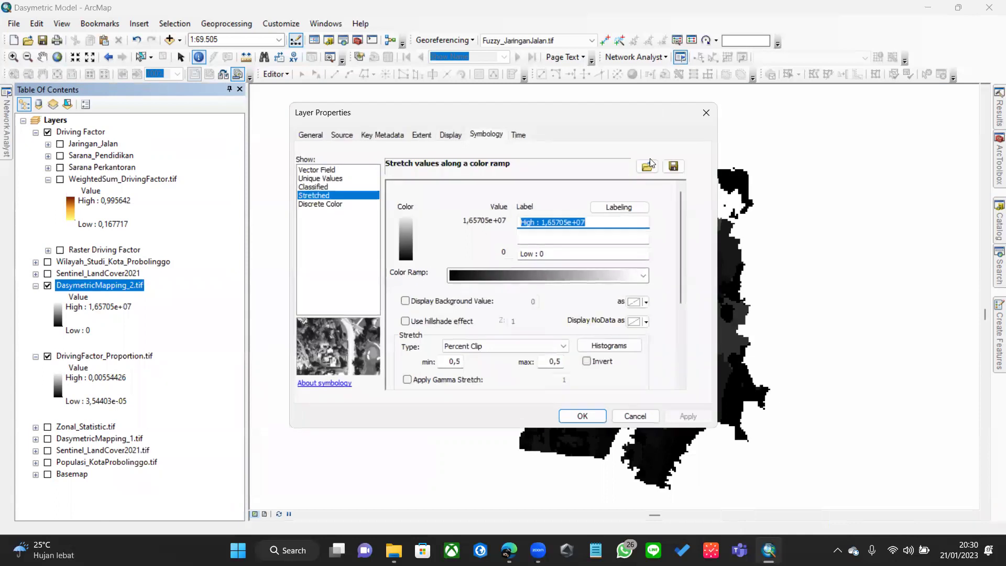
{"action": "left_click", "coordinate": [706, 113]}
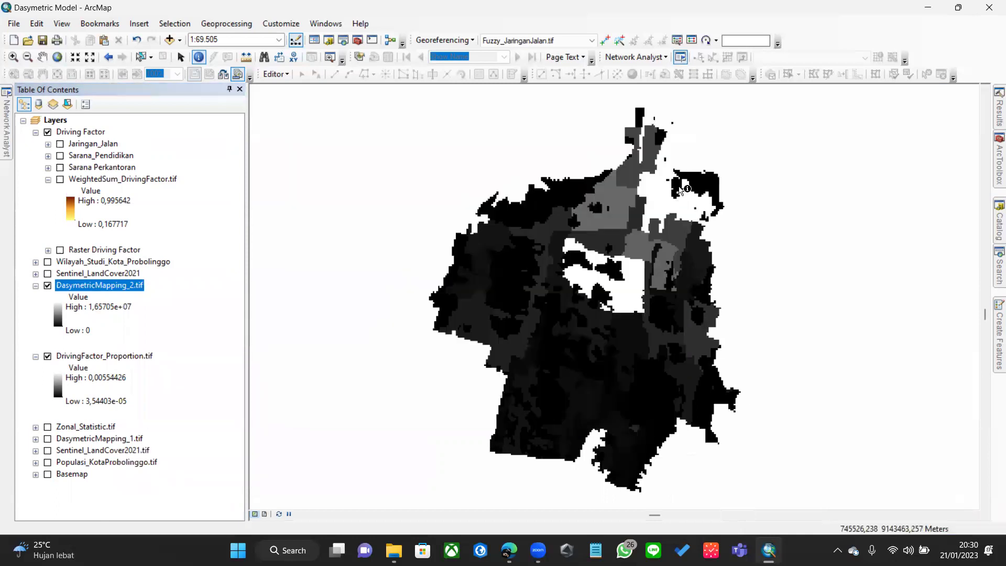
{"action": "scroll", "coordinate": [681, 193], "scroll_direction": "up", "scroll_amount": 2}
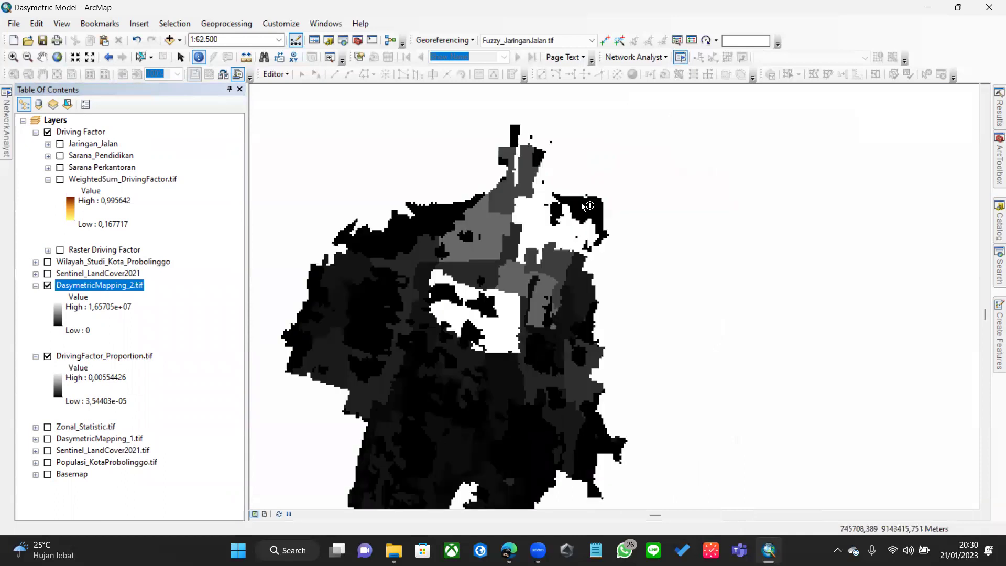
{"action": "left_click", "coordinate": [47, 286]}
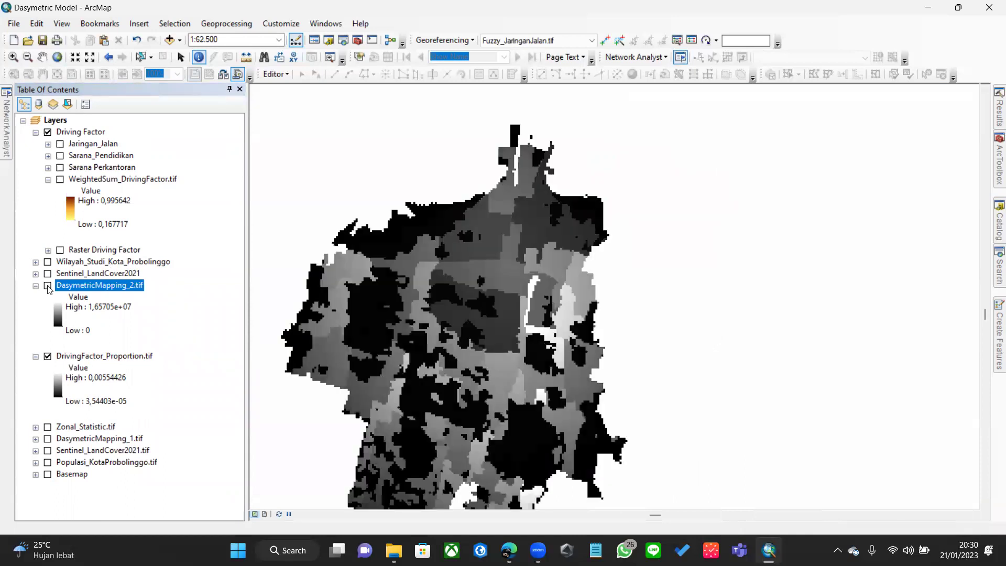
{"action": "left_click", "coordinate": [47, 285]}
{"action": "scroll", "coordinate": [495, 231], "scroll_direction": "up", "scroll_amount": 2}
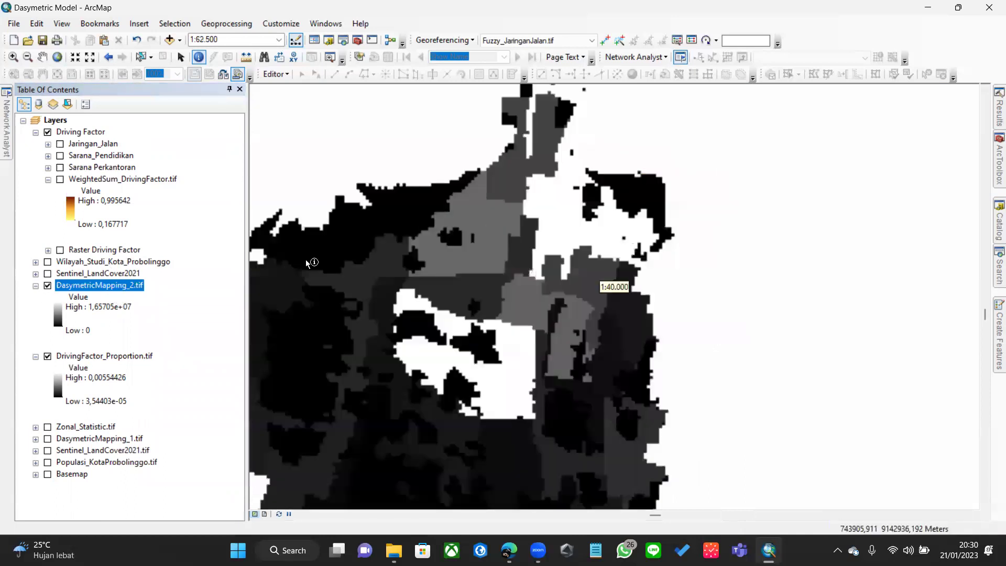
- Symbolize DasymetricMapping_2.tif as five natural breaks classes with a green-yellow-red color ramp
{"action": "right_click", "coordinate": [135, 290]}
{"action": "left_click", "coordinate": [174, 475]}
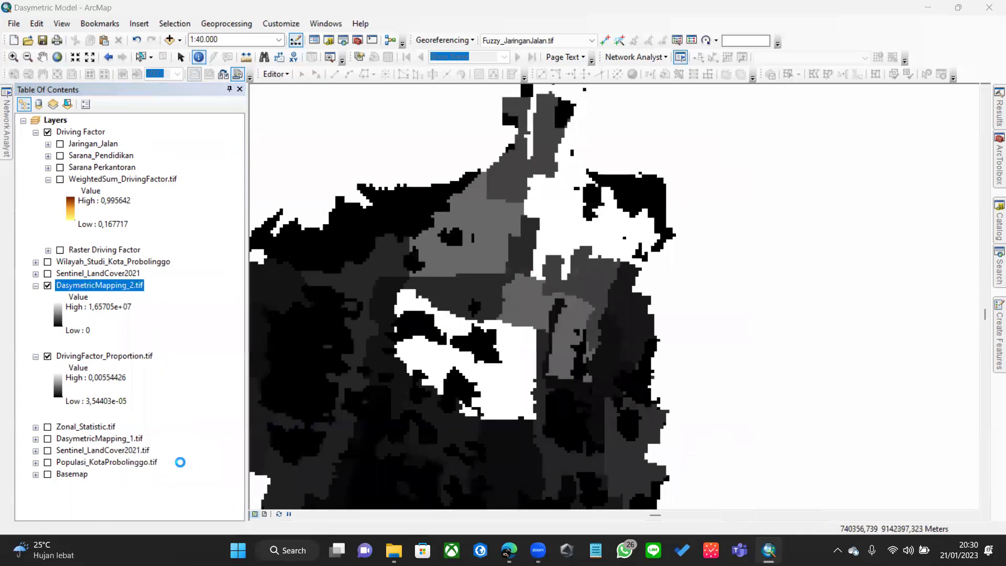
{"action": "left_click", "coordinate": [321, 187]}
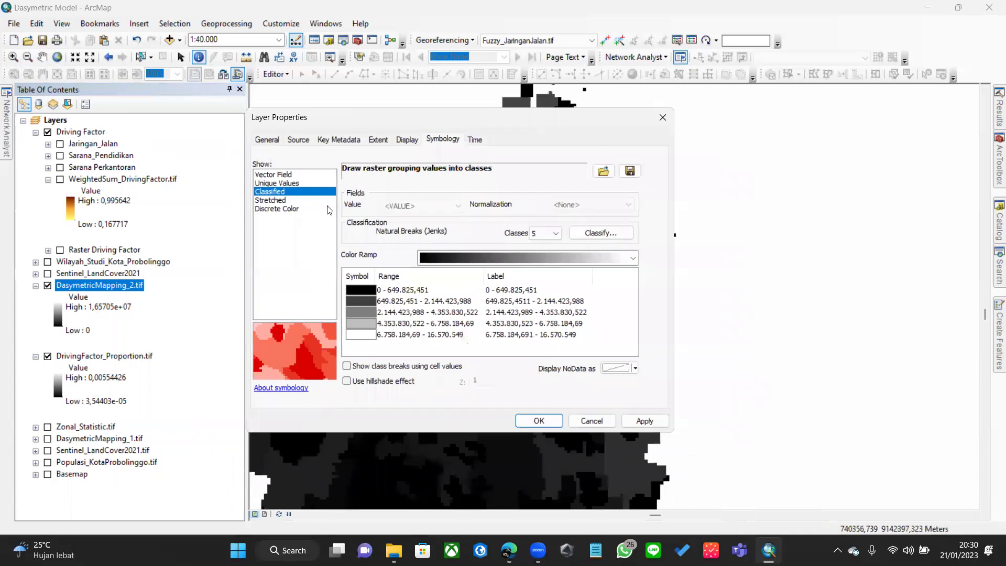
{"action": "left_click", "coordinate": [634, 257]}
{"action": "left_click", "coordinate": [538, 194]}
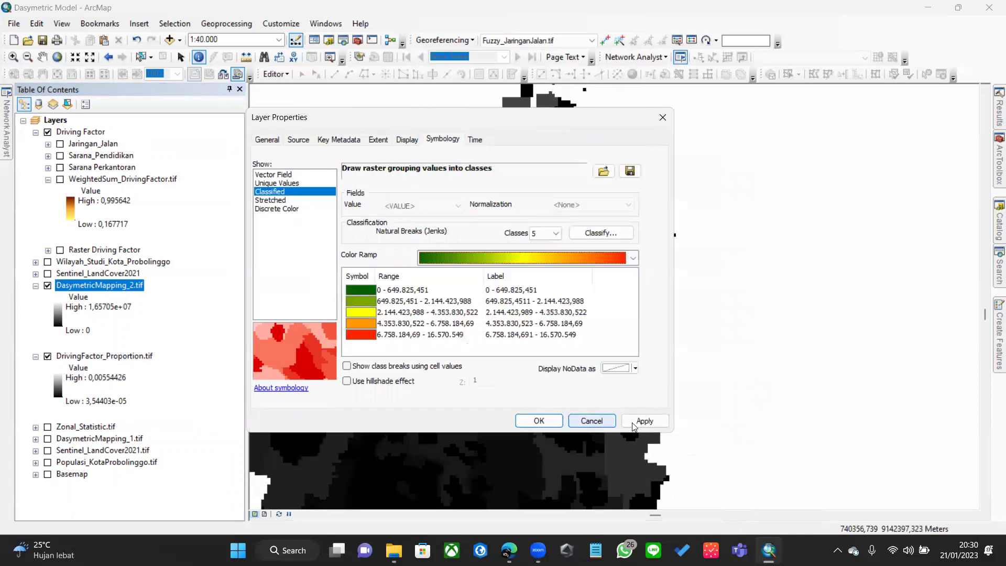
{"action": "left_click", "coordinate": [545, 421]}
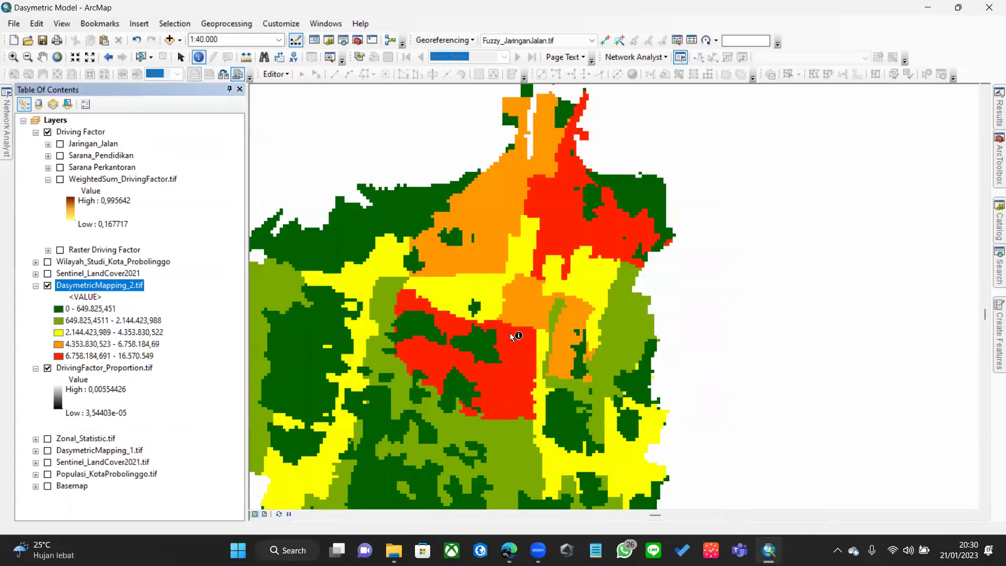
- Symbolize DasymetricMapping_2.tif as stretched values with a standard deviations stretch and a light-to-dark teal color ramp
{"action": "scroll", "coordinate": [503, 359], "scroll_direction": "down", "scroll_amount": 1}
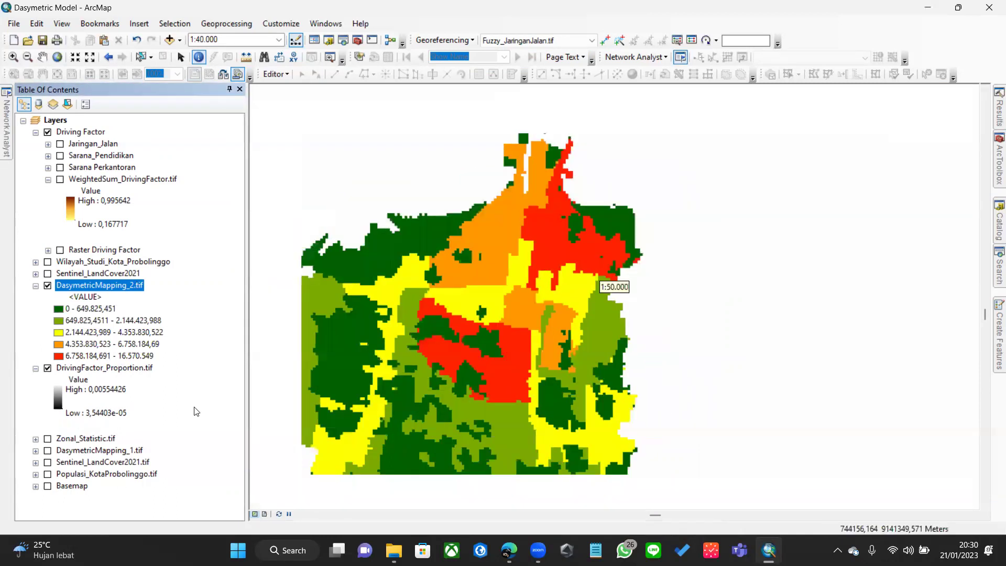
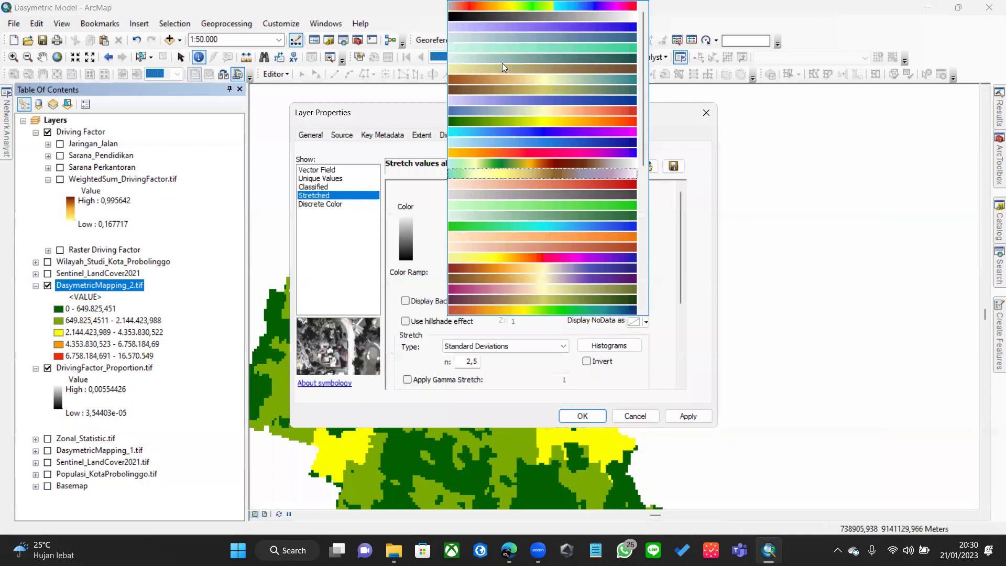
{"action": "left_click", "coordinate": [688, 417]}
{"action": "left_click", "coordinate": [599, 419]}
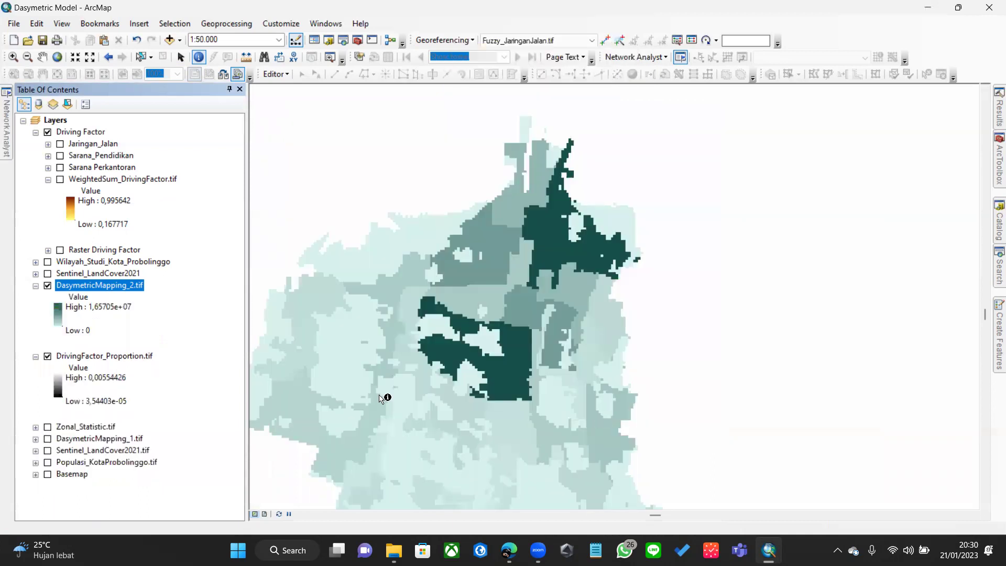
- Hide DrivingFactor_Proportion.tif and identify pixel values in the dark and mid-tone northern areas of DasymetricMapping_2.tif
{"action": "left_click", "coordinate": [47, 357]}
{"action": "scroll", "coordinate": [406, 344], "scroll_direction": "up", "scroll_amount": 3}
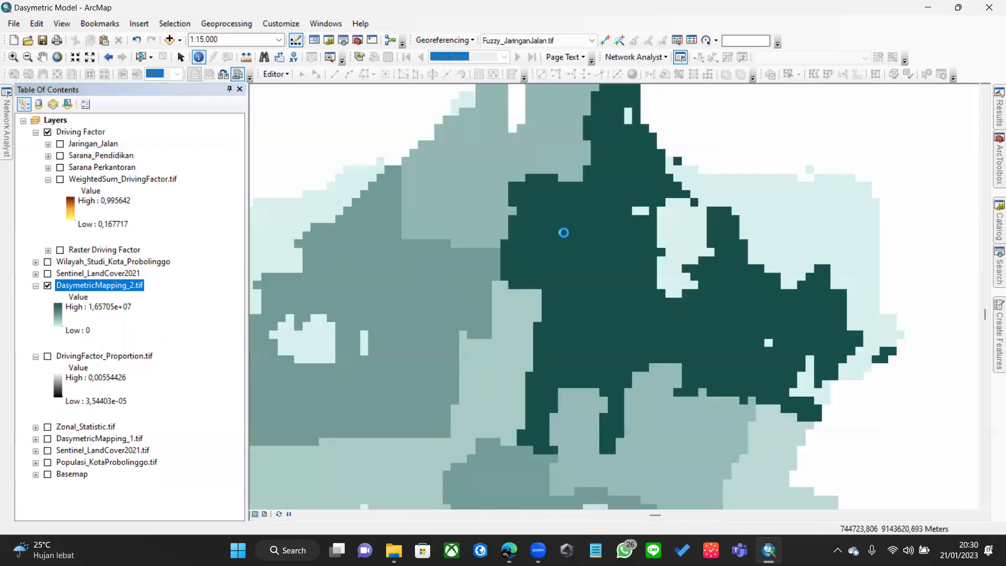
{"action": "left_click", "coordinate": [388, 141]}
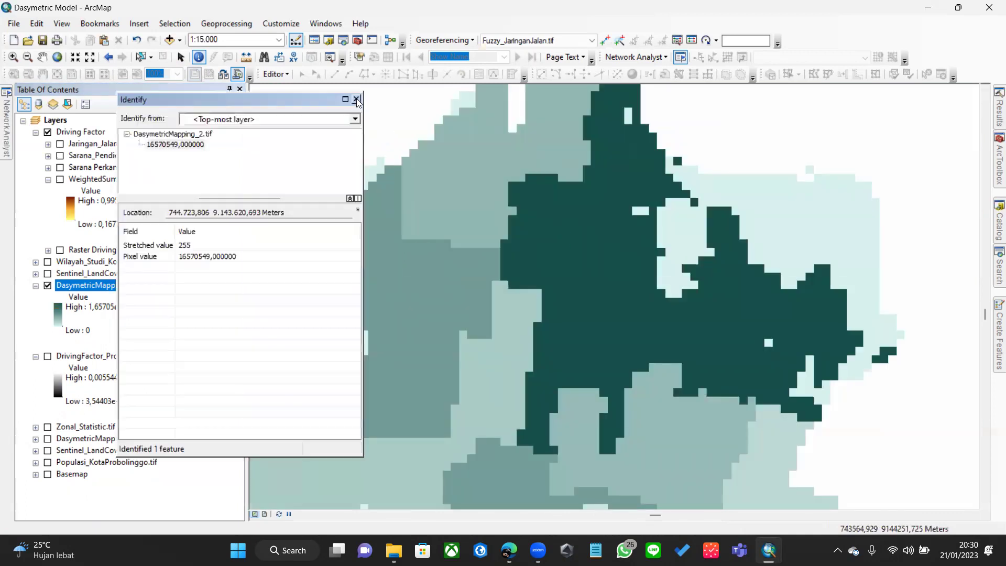
{"action": "left_click", "coordinate": [356, 99]}
{"action": "left_click", "coordinate": [378, 152]}
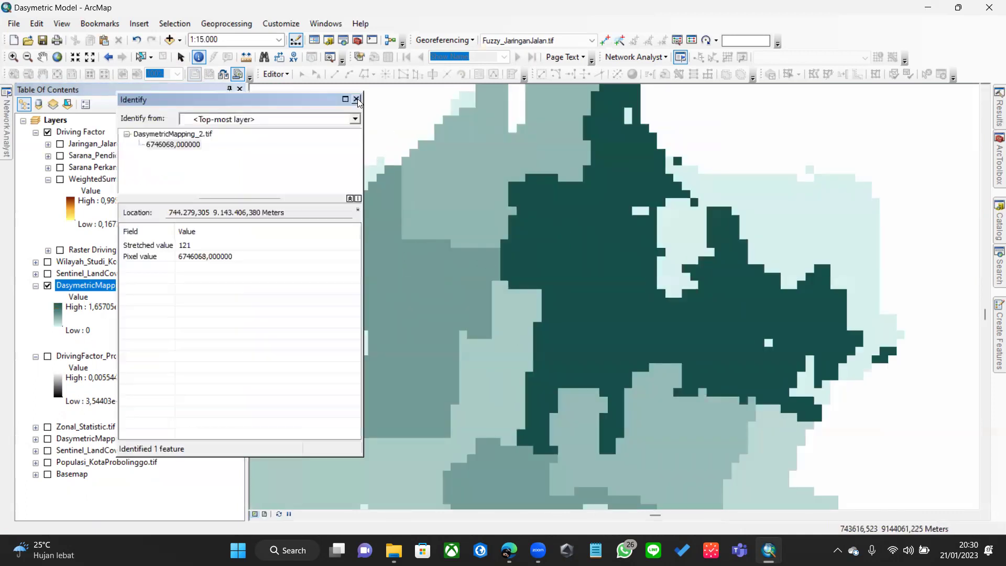
{"action": "left_click", "coordinate": [492, 279]}
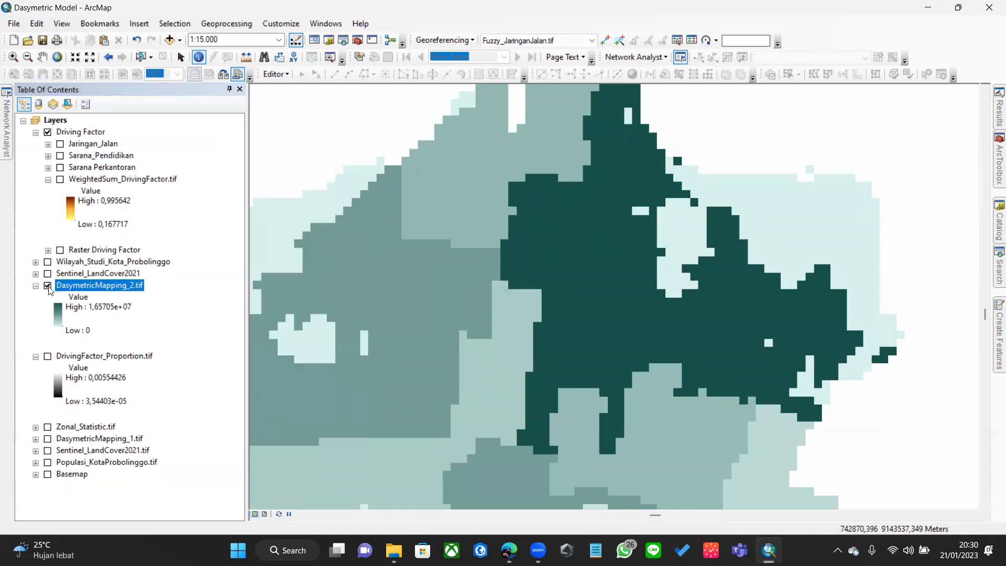
- Bring the full extent of DasymetricMapping_2.tif into view and compare it with DasymetricMapping_1.tif by toggling layer visibility
{"action": "right_click", "coordinate": [77, 287]}
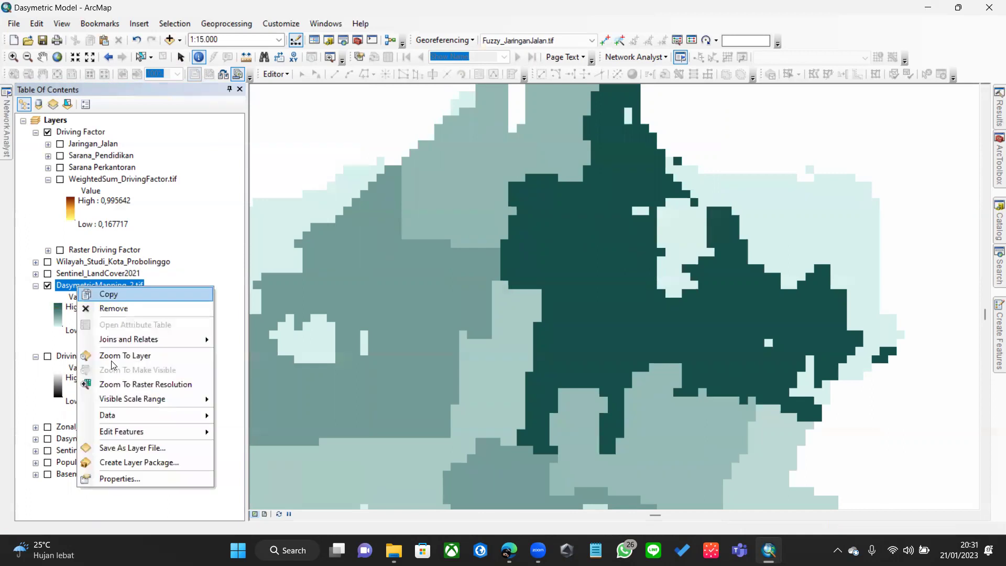
{"action": "left_click", "coordinate": [150, 355]}
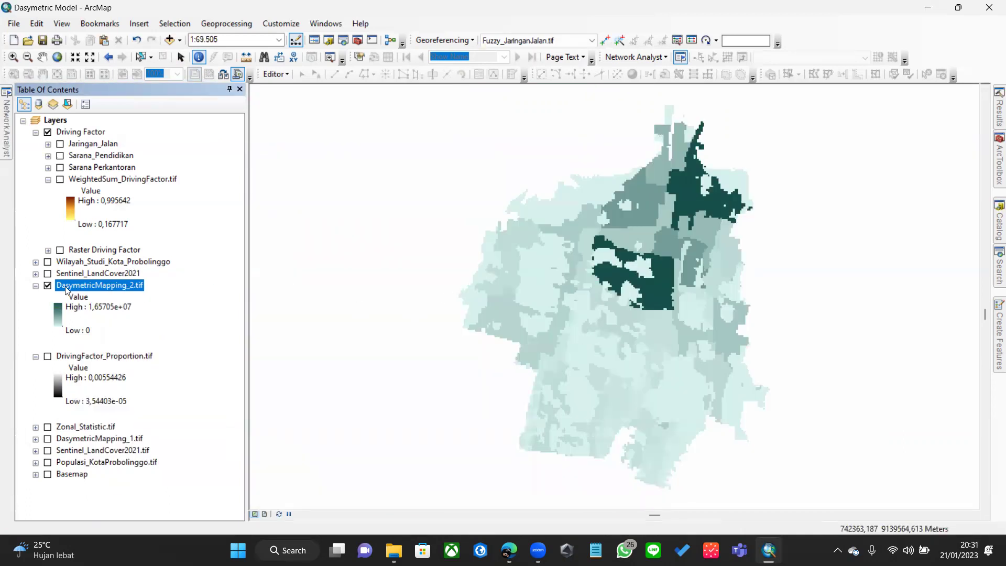
{"action": "left_click", "coordinate": [48, 286]}
{"action": "left_click", "coordinate": [48, 286]}
{"action": "left_click", "coordinate": [48, 357]}
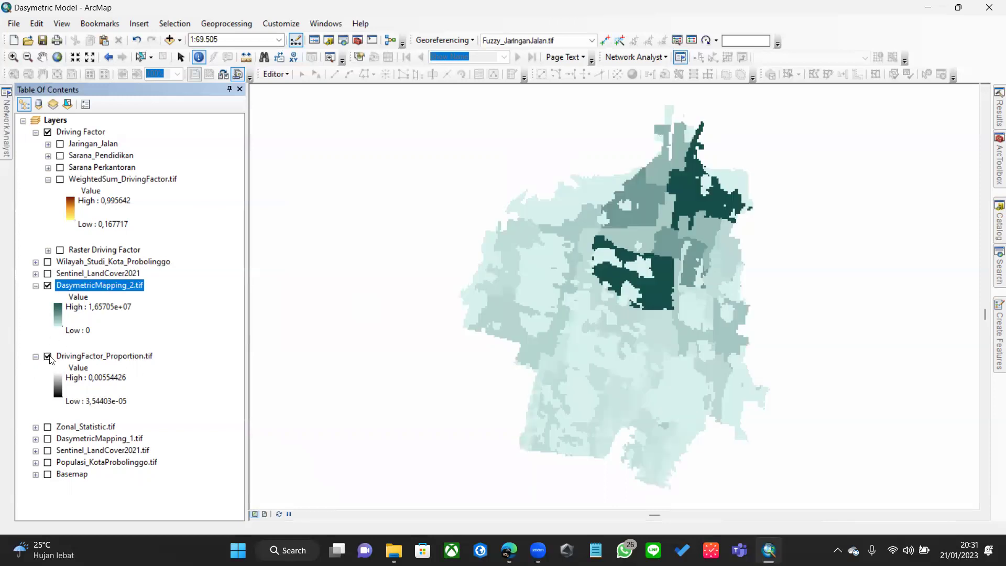
{"action": "left_click", "coordinate": [48, 286]}
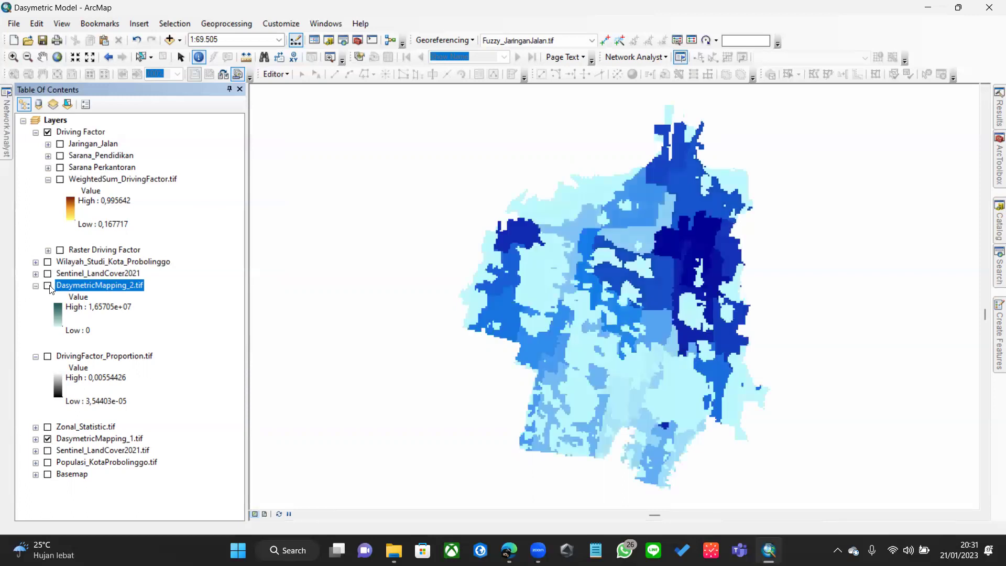
{"action": "left_click", "coordinate": [47, 286]}
{"action": "left_click", "coordinate": [48, 286]}
{"action": "left_click", "coordinate": [48, 286]}
- Compare DasymetricMapping_2.tif with the Sentinel_LandCover2021 layer by showing and hiding the land cover
{"action": "right_click", "coordinate": [71, 286]}
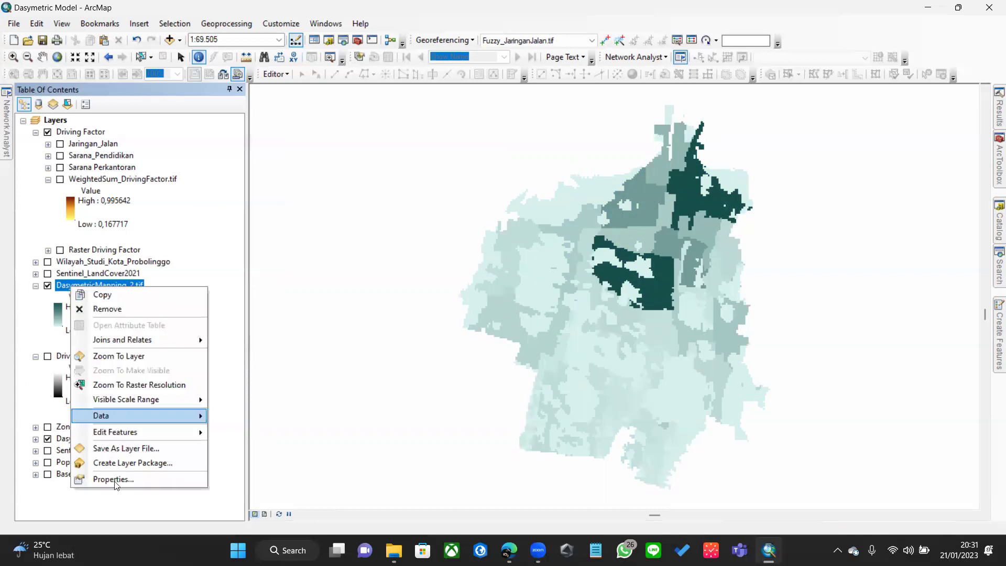
{"action": "left_click", "coordinate": [125, 262]}
{"action": "left_click", "coordinate": [126, 273]}
{"action": "left_click", "coordinate": [131, 285]}
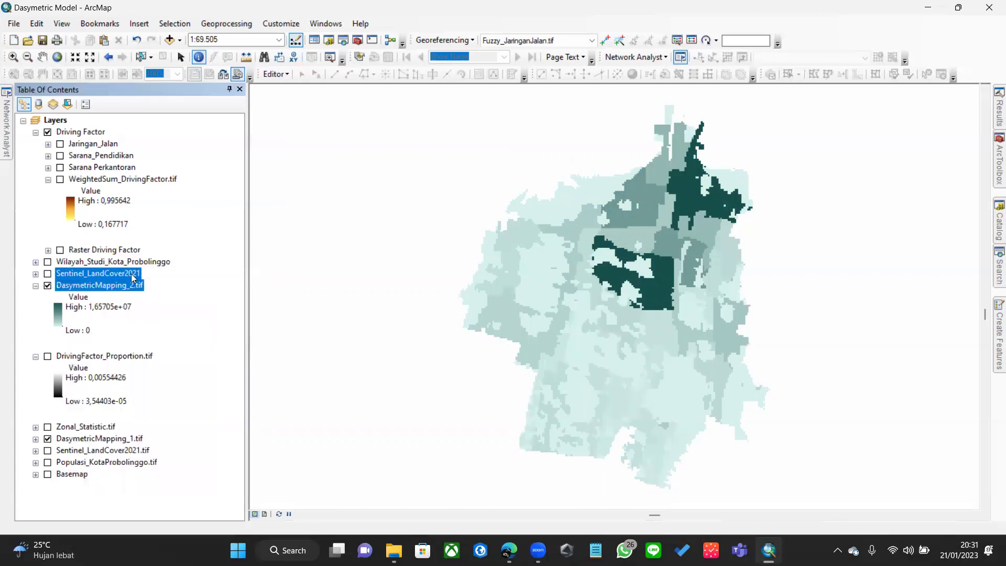
{"action": "left_click", "coordinate": [133, 274]}
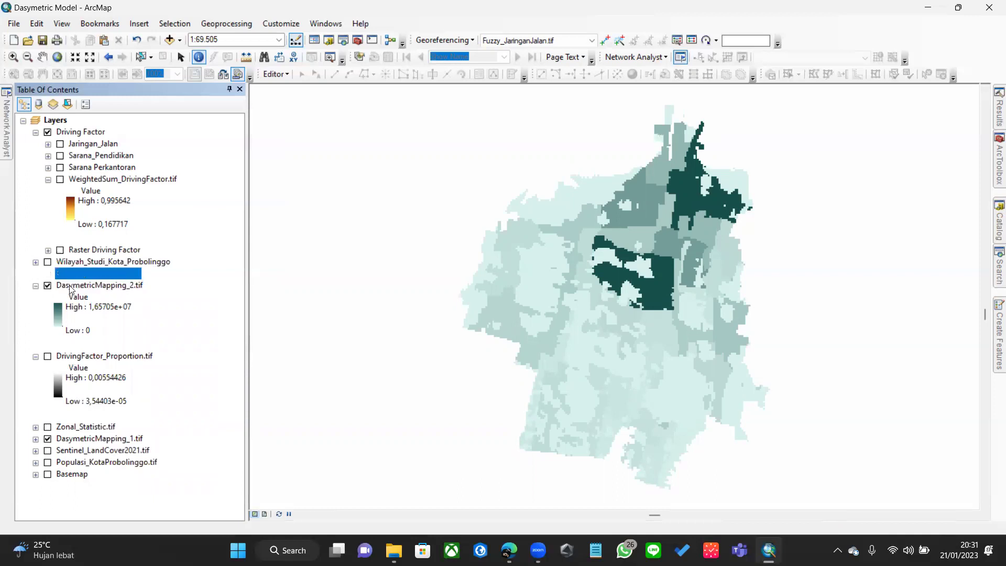
{"action": "left_click", "coordinate": [48, 274]}
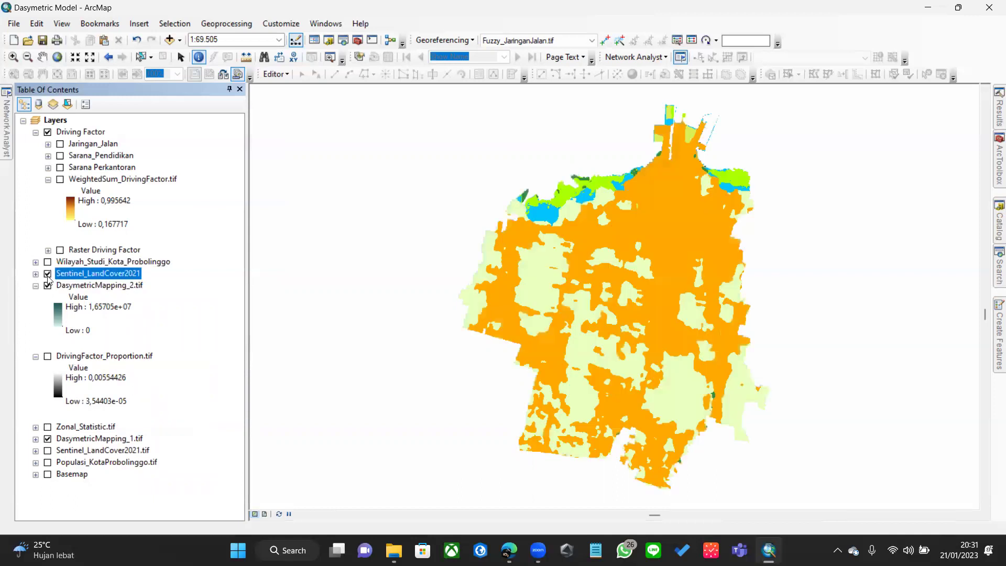
{"action": "key", "text": "space"}
{"action": "left_click", "coordinate": [97, 287]}
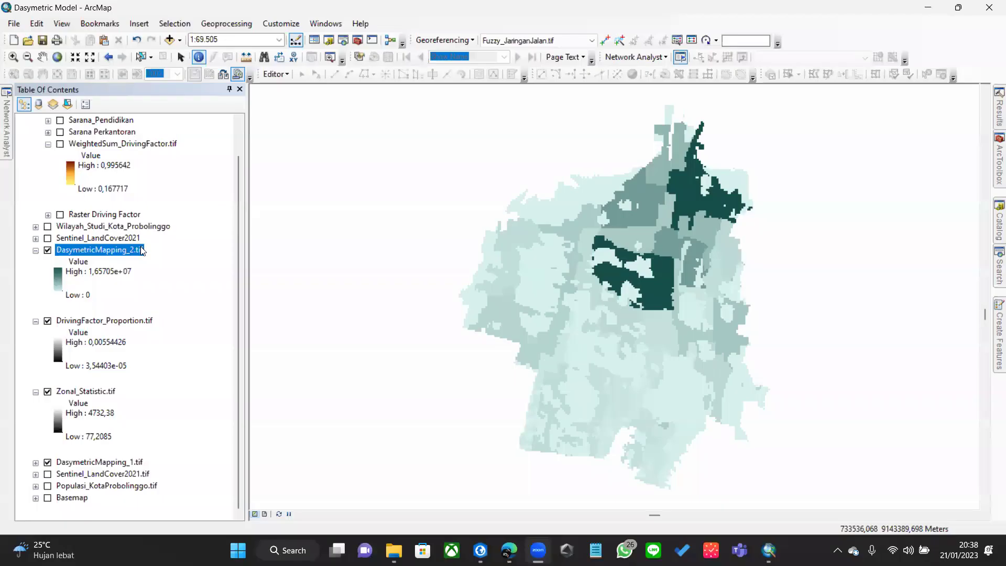
- Reopen the latest Raster Calculator run and change its expression to "DasymetricMapping_1.tif" * "DrivingFactor_Proportion.tif"
{"action": "scroll", "coordinate": [141, 257], "scroll_direction": "up", "scroll_amount": 1}
{"action": "left_click_drag", "start_coordinate": [112, 273], "coordinate": [760, 263]}
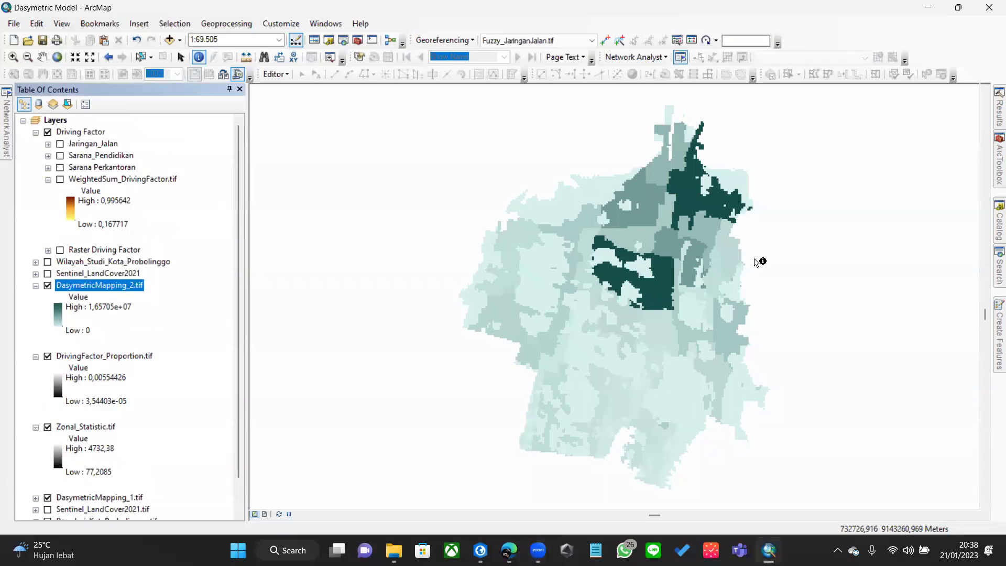
{"action": "left_click", "coordinate": [1000, 108]}
{"action": "left_click", "coordinate": [810, 151]}
{"action": "double_click", "coordinate": [806, 116]}
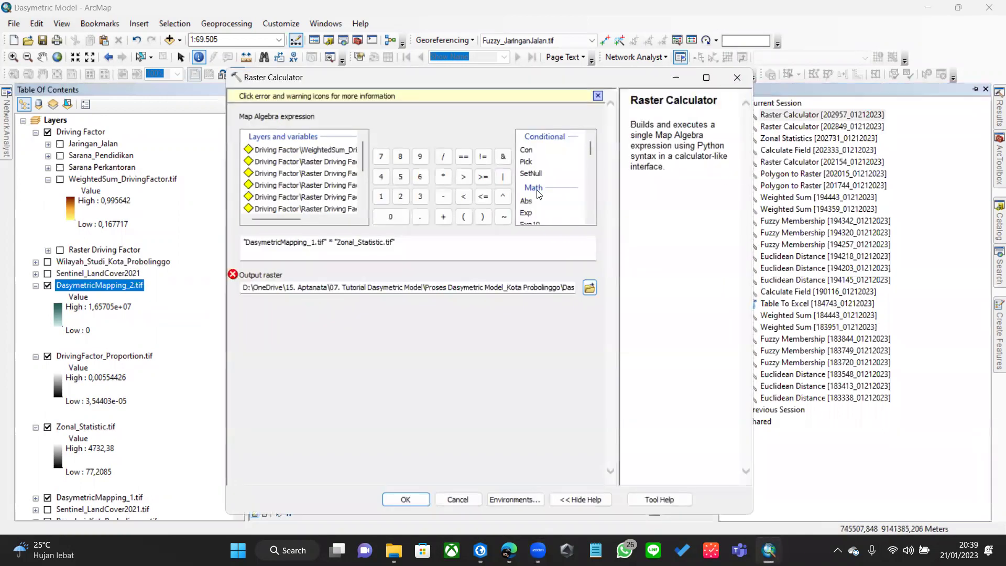
{"action": "left_click", "coordinate": [416, 243]}
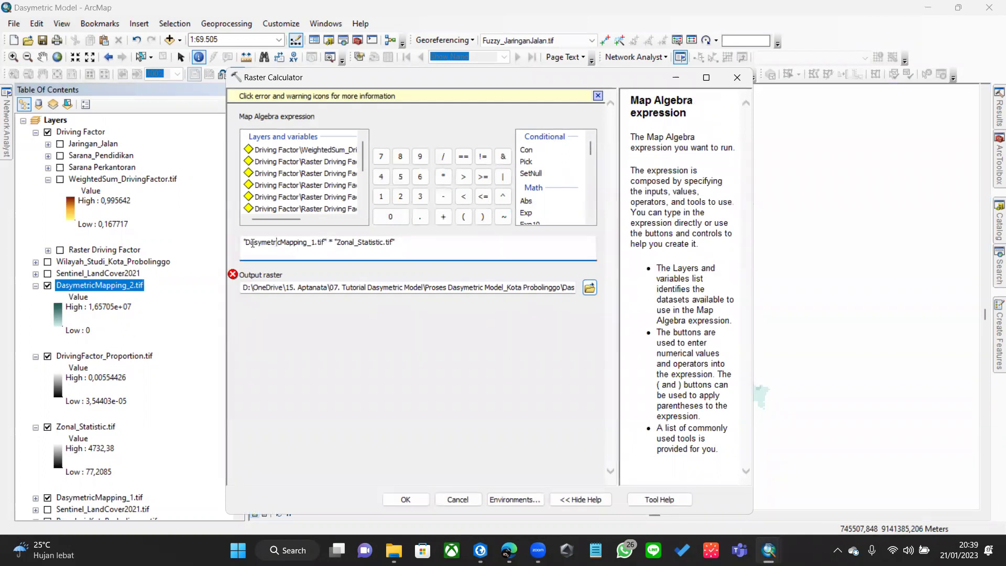
{"action": "left_click_drag", "start_coordinate": [335, 243], "coordinate": [390, 231]}
{"action": "key", "text": "BackSpace"}
{"action": "scroll", "coordinate": [328, 178], "scroll_direction": "down", "scroll_amount": 2}
{"action": "double_click", "coordinate": [332, 158]}
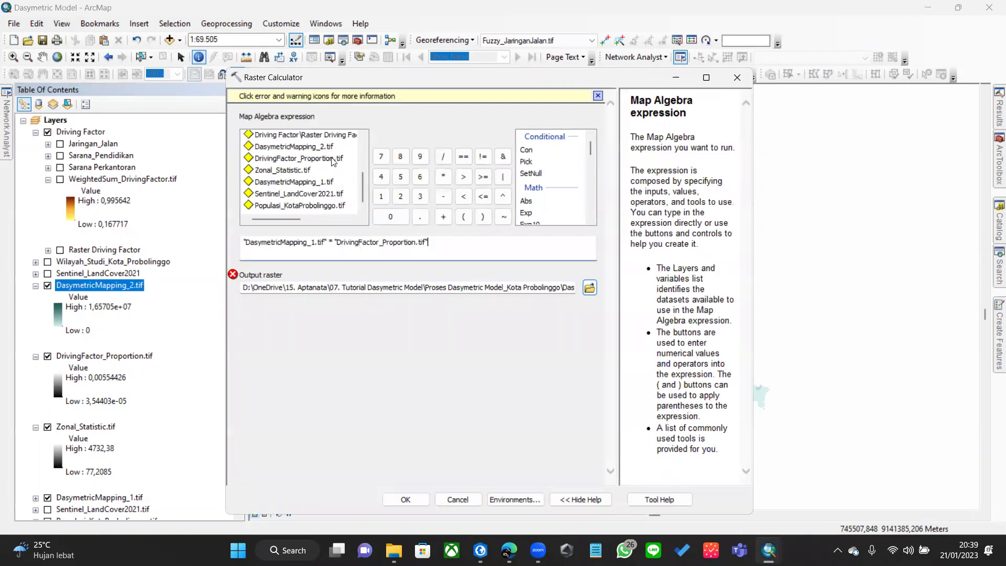
- Run the calculation with DasymetricMapping_2a.tif as the output raster and hide DasymetricMapping_2.tif
{"action": "left_click", "coordinate": [553, 287]}
{"action": "key", "text": "End"}
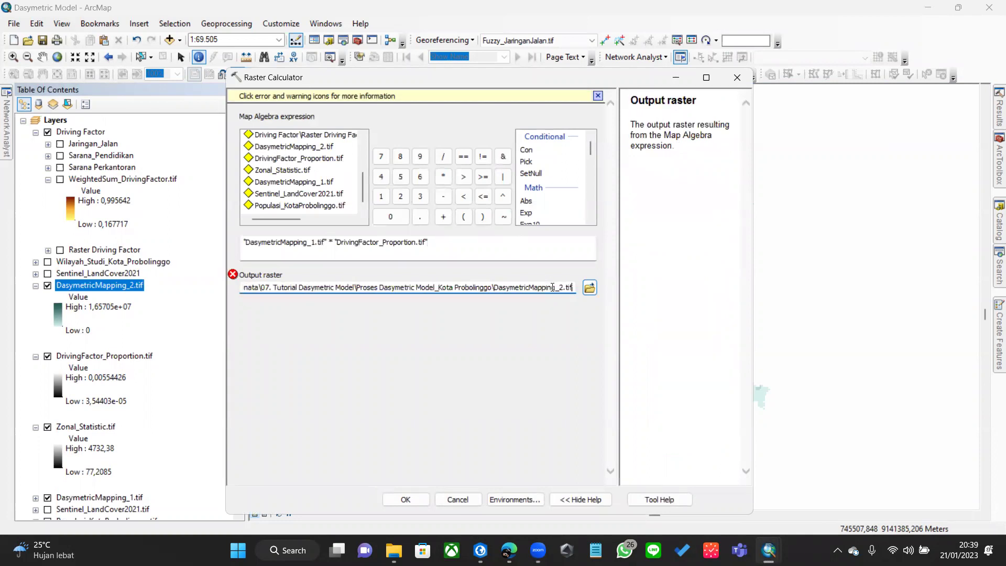
{"action": "left_click", "coordinate": [528, 367]}
{"action": "left_click", "coordinate": [413, 493]}
{"action": "left_click", "coordinate": [48, 286]}
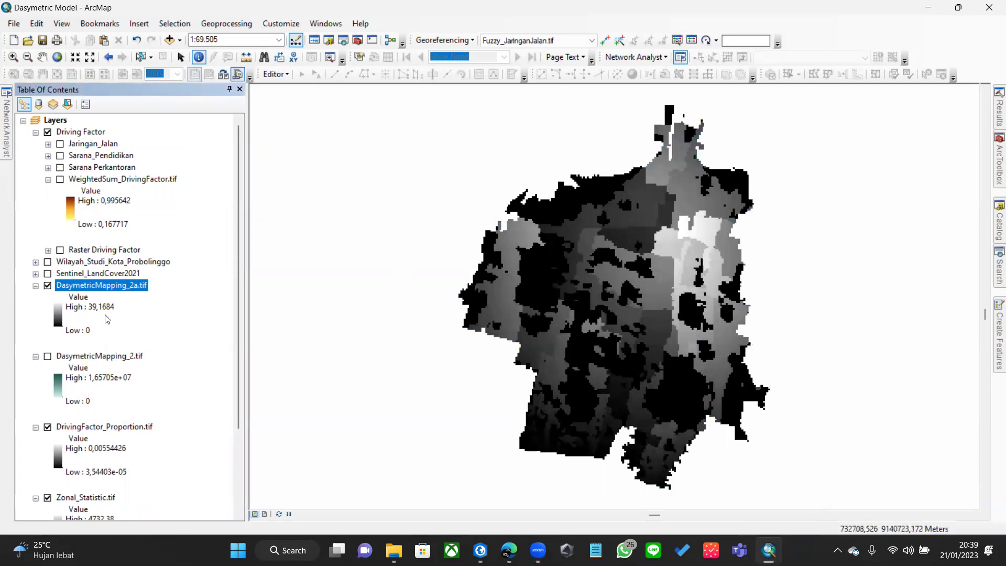
- Examine DasymetricMapping_2a.tif up close and identify a pixel value in its brightest northeastern area
{"action": "scroll", "coordinate": [629, 219], "scroll_direction": "down", "scroll_amount": 3}
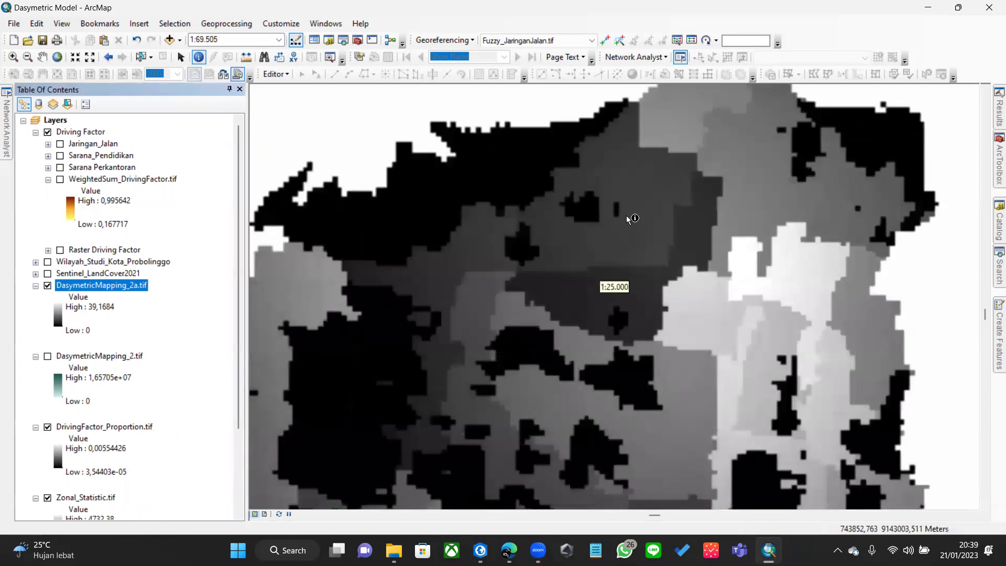
{"action": "scroll", "coordinate": [629, 219], "scroll_direction": "down", "scroll_amount": 2}
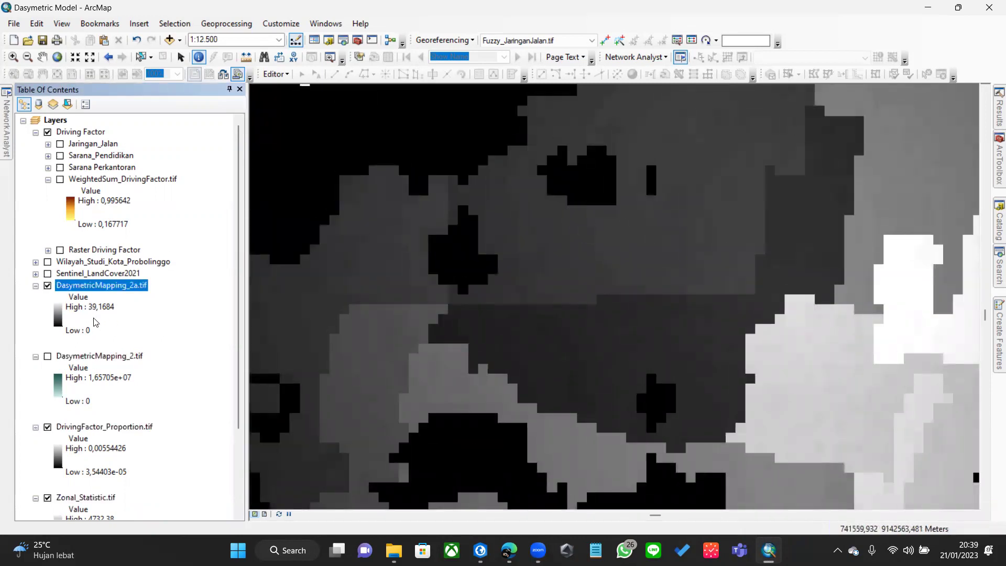
{"action": "left_click_drag", "start_coordinate": [613, 198], "coordinate": [383, 155]}
{"action": "scroll", "coordinate": [580, 243], "scroll_direction": "up", "scroll_amount": 3}
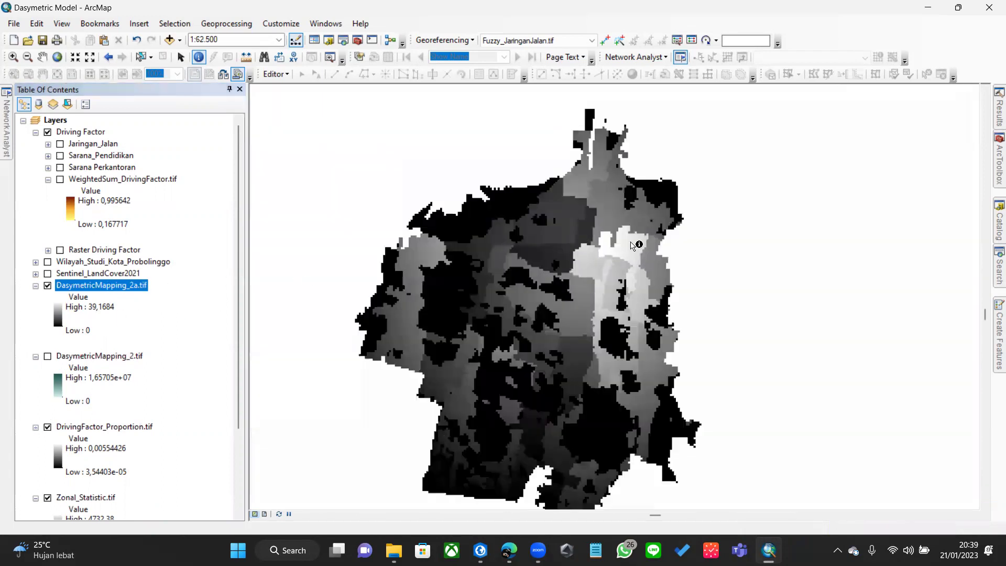
{"action": "scroll", "coordinate": [557, 241], "scroll_direction": "down", "scroll_amount": 3}
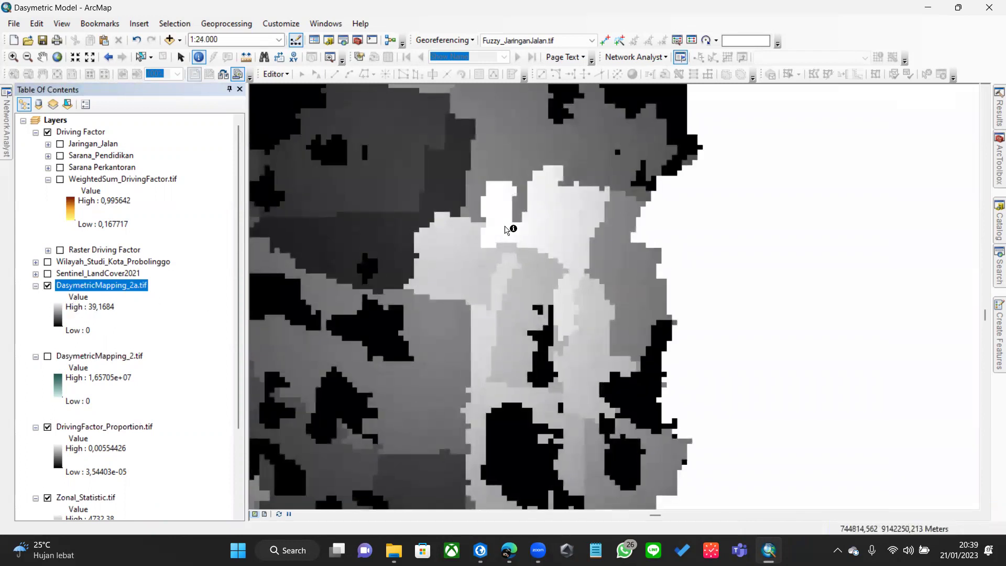
{"action": "scroll", "coordinate": [464, 225], "scroll_direction": "up", "scroll_amount": 3}
{"action": "left_click", "coordinate": [453, 183]}
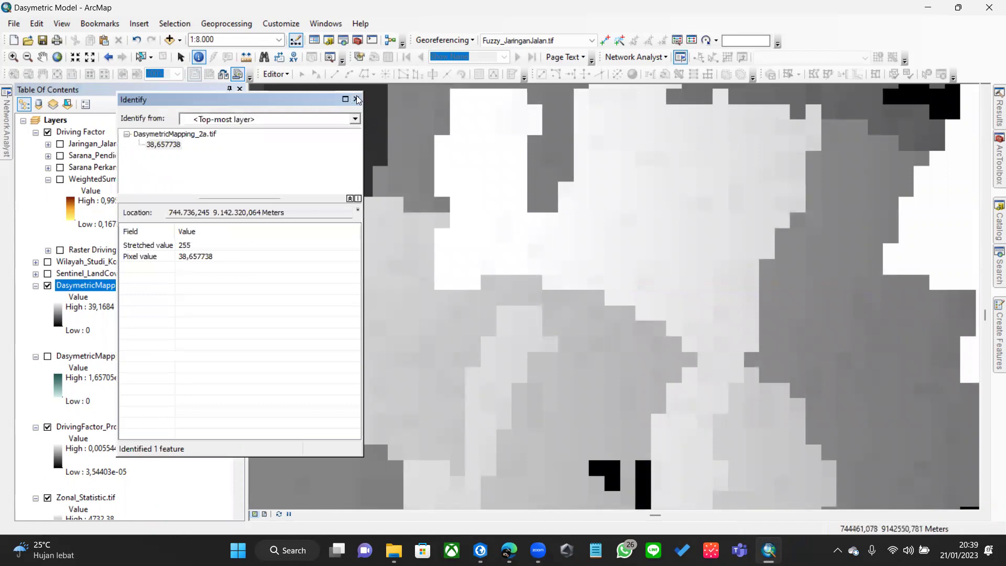
{"action": "left_click", "coordinate": [357, 100]}
- Identify pixel values at several spots in the dark gray zone west of the brightest area of DasymetricMapping_2a.tif
{"action": "scroll", "coordinate": [482, 322], "scroll_direction": "down", "scroll_amount": 3}
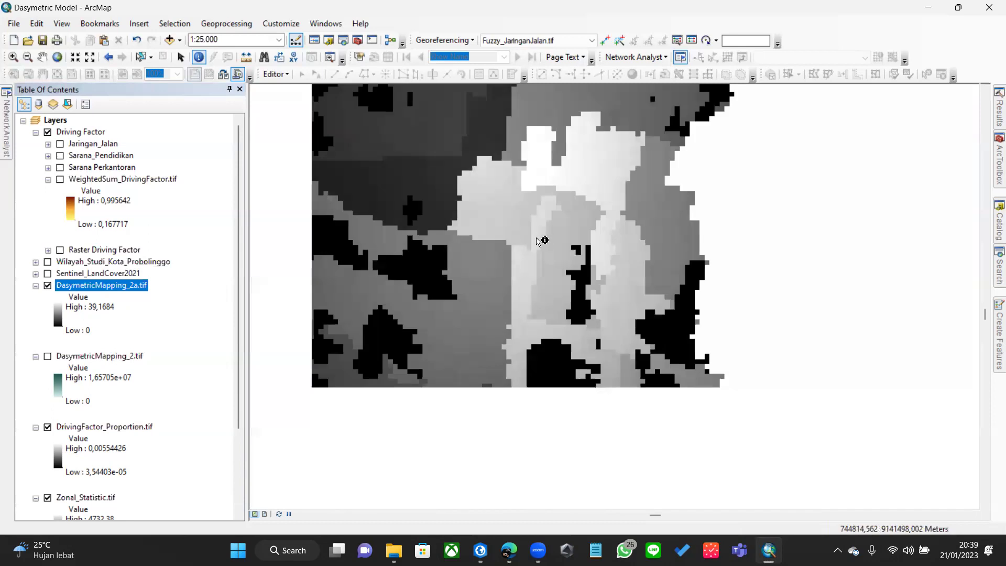
{"action": "scroll", "coordinate": [539, 241], "scroll_direction": "up", "scroll_amount": 2}
{"action": "left_click_drag", "start_coordinate": [515, 422], "coordinate": [582, 296]}
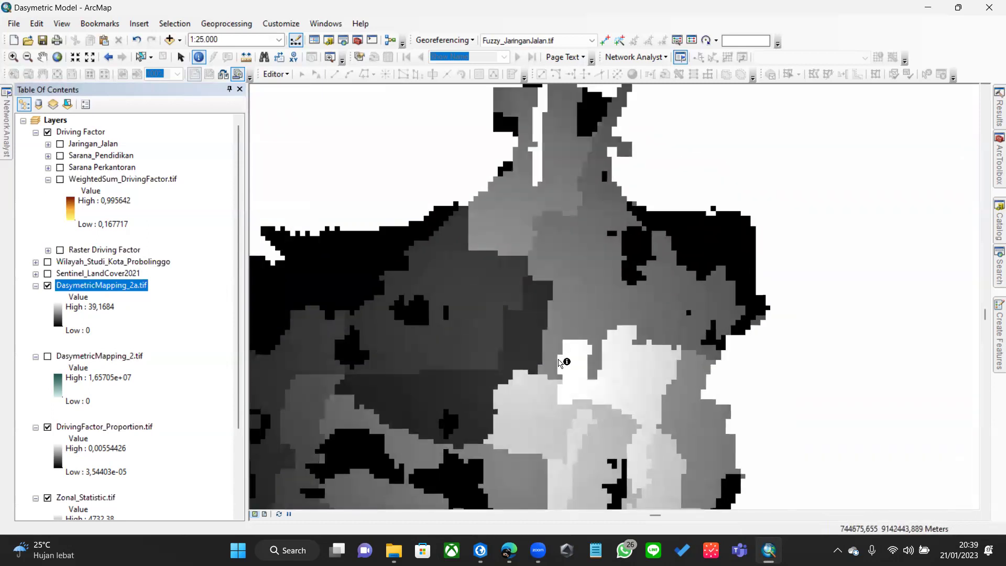
{"action": "scroll", "coordinate": [556, 367], "scroll_direction": "up", "scroll_amount": 3}
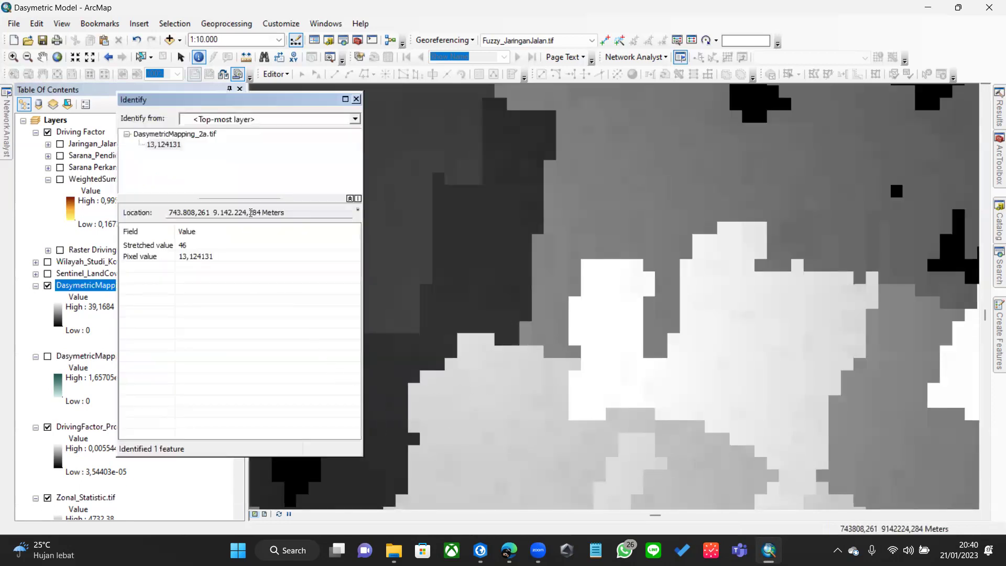
{"action": "left_click", "coordinate": [356, 99]}
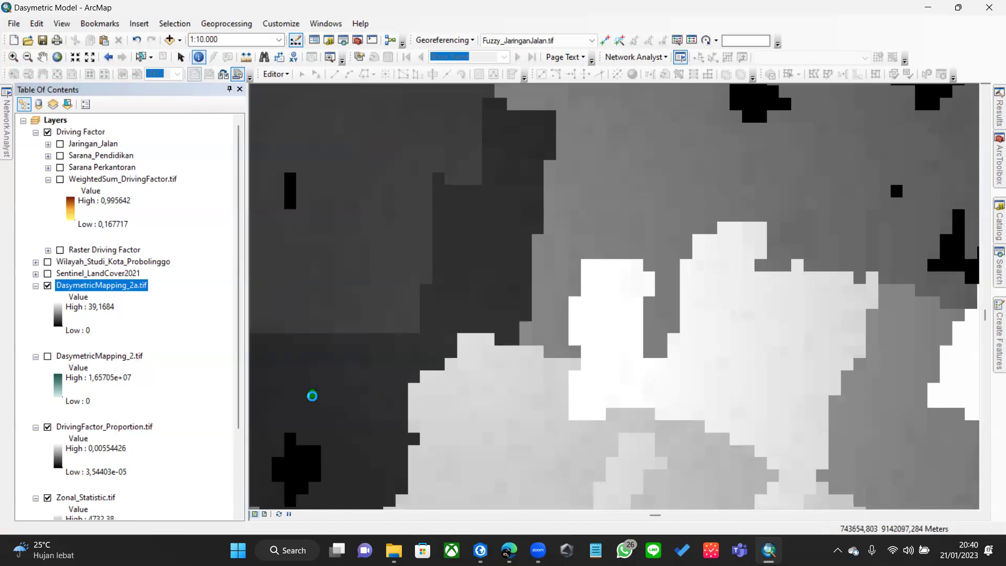
{"action": "left_click", "coordinate": [356, 99]}
{"action": "key", "text": "Left"}
{"action": "left_click", "coordinate": [440, 313]}
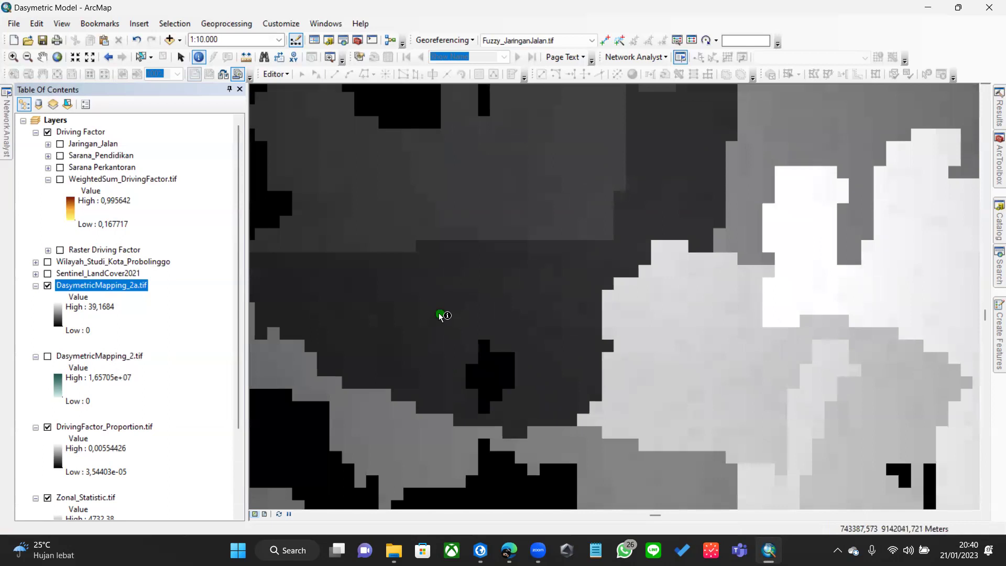
{"action": "left_click", "coordinate": [357, 99]}
{"action": "left_click", "coordinate": [328, 328]}
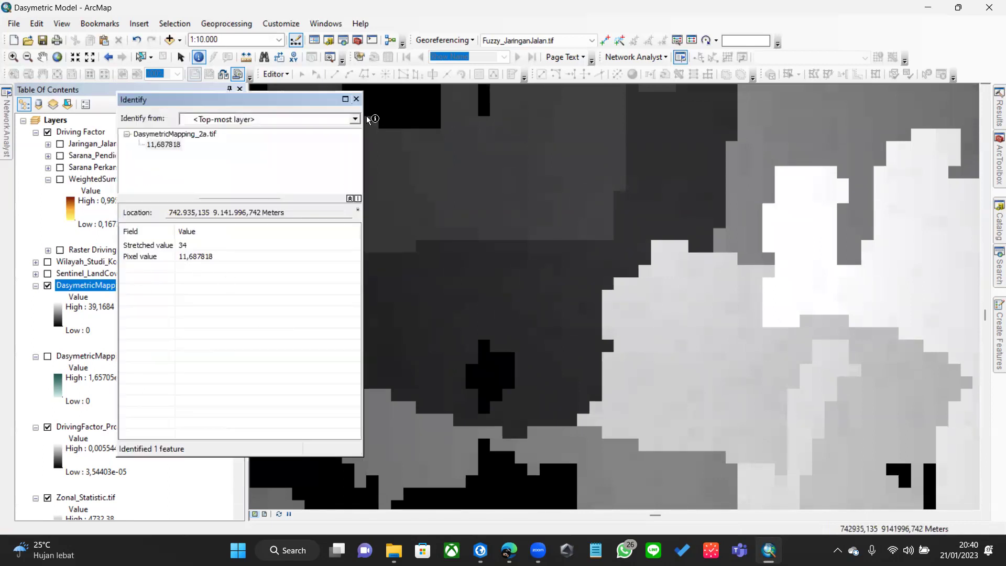
{"action": "left_click", "coordinate": [356, 99]}
- Invert the grayscale color ramp of DasymetricMapping_2a.tif so high values are black and low values white
{"action": "scroll", "coordinate": [630, 307], "scroll_direction": "up", "scroll_amount": 3}
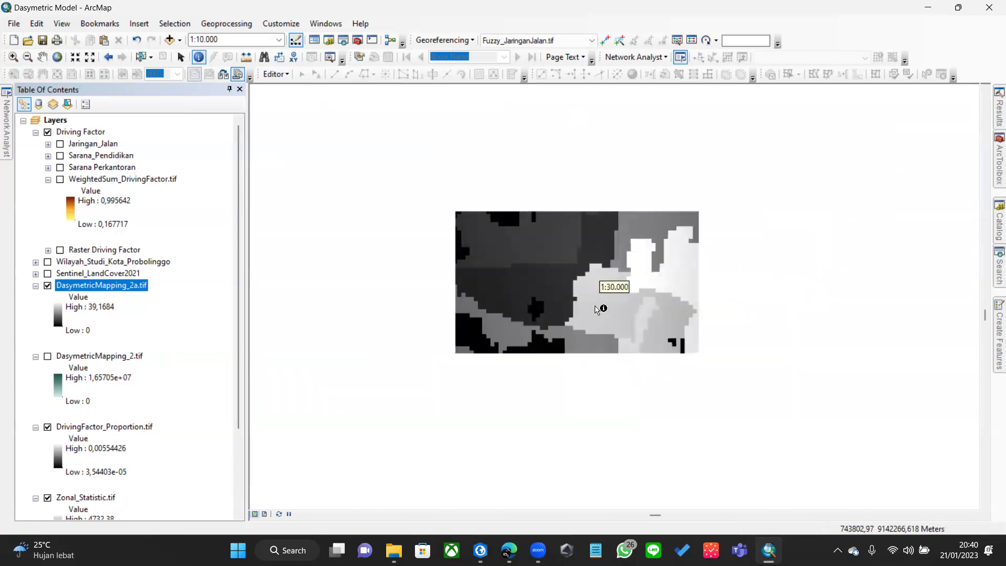
{"action": "key", "text": "Left"}
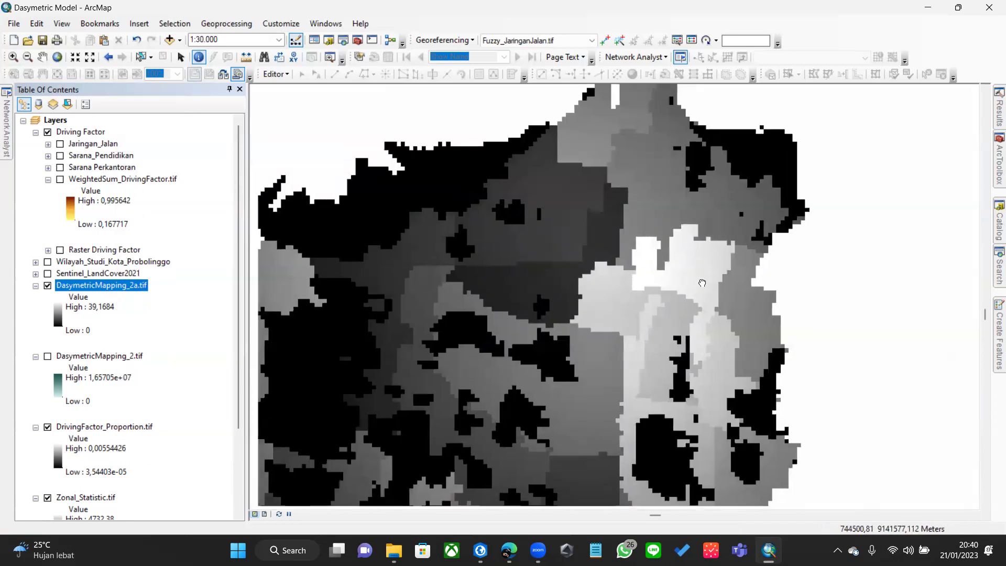
{"action": "key", "text": "Down"}
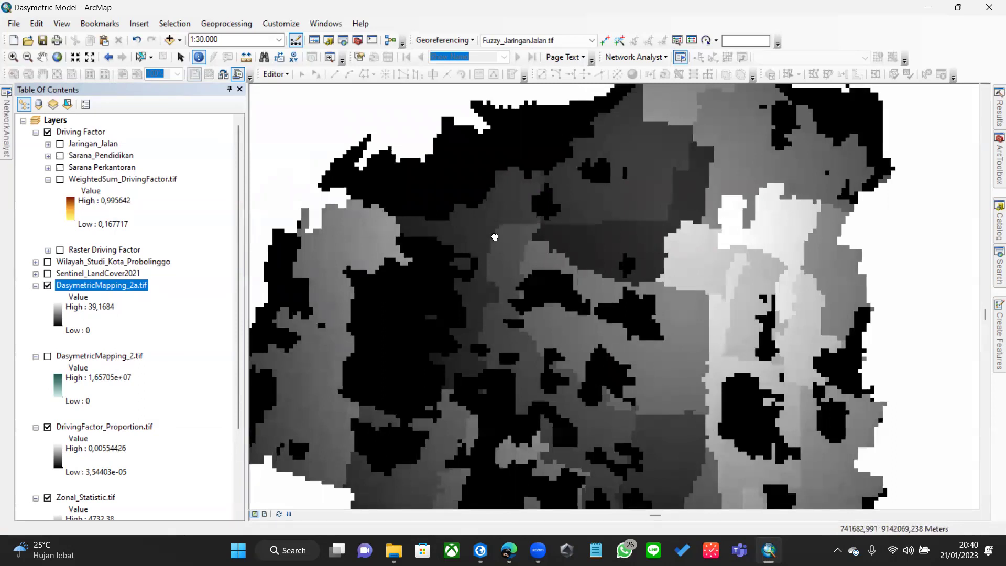
{"action": "key", "text": "Left"}
{"action": "scroll", "coordinate": [598, 287], "scroll_direction": "down", "scroll_amount": 2}
{"action": "right_click", "coordinate": [130, 283]}
{"action": "left_click", "coordinate": [55, 312]}
{"action": "left_click", "coordinate": [57, 313]}
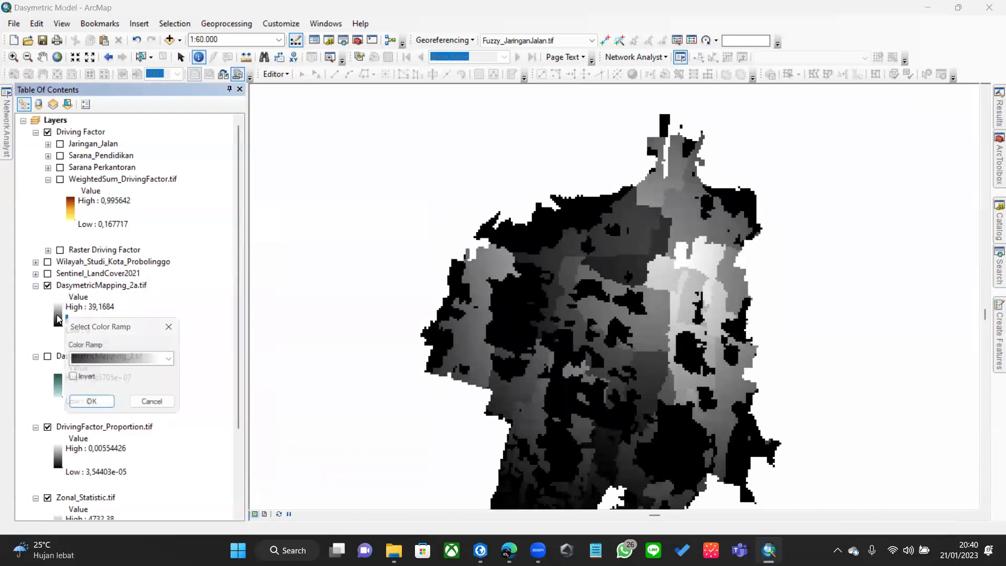
{"action": "left_click", "coordinate": [172, 358]}
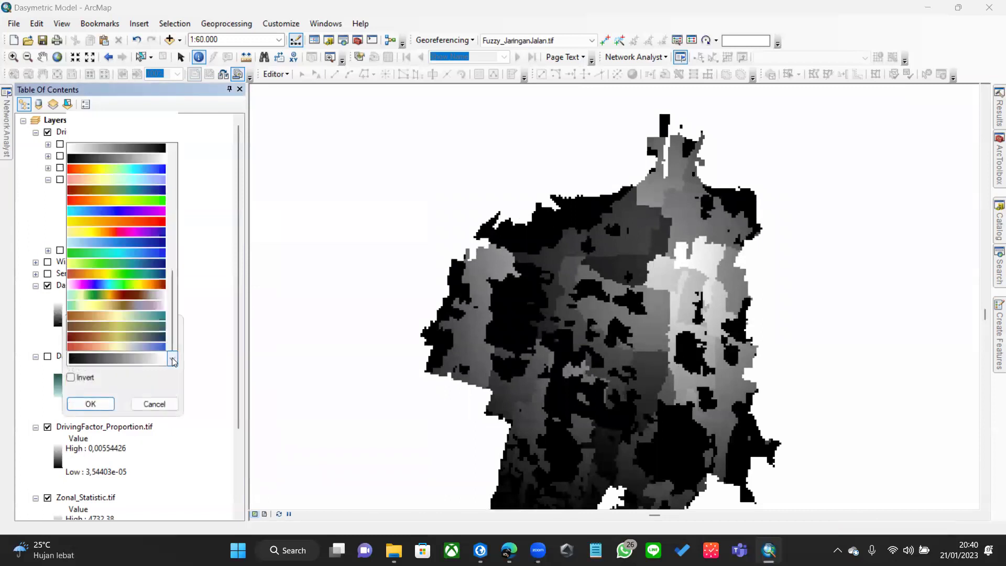
{"action": "left_click", "coordinate": [137, 369]}
{"action": "left_click", "coordinate": [74, 377]}
{"action": "left_click", "coordinate": [90, 402]}
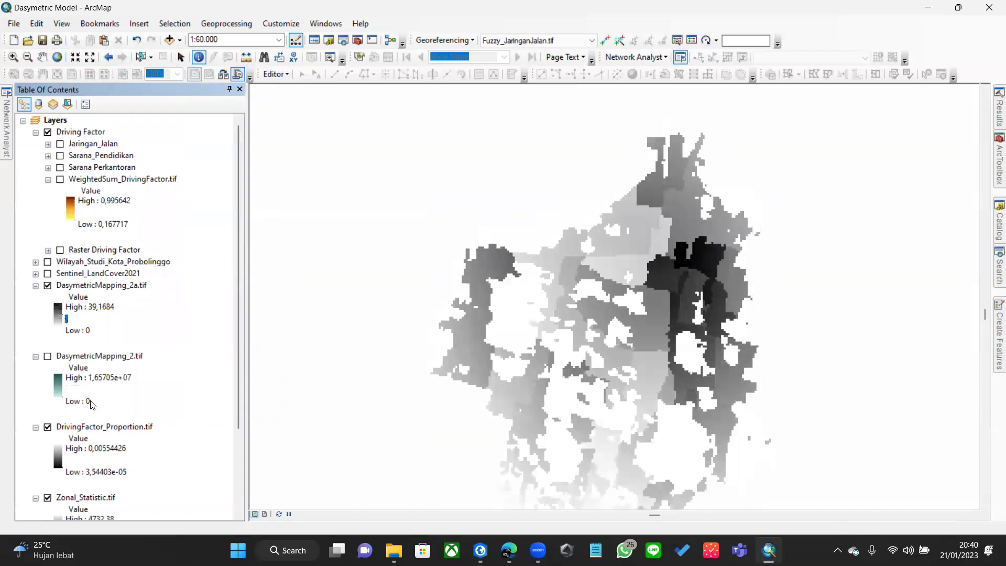
- Compare the darkest northeastern area of DasymetricMapping_2a.tif with the underlying raster and the Wilayah_Studi_Kota_Probolinggo zones by toggling layer visibility
{"action": "left_click_drag", "start_coordinate": [684, 267], "coordinate": [650, 216]}
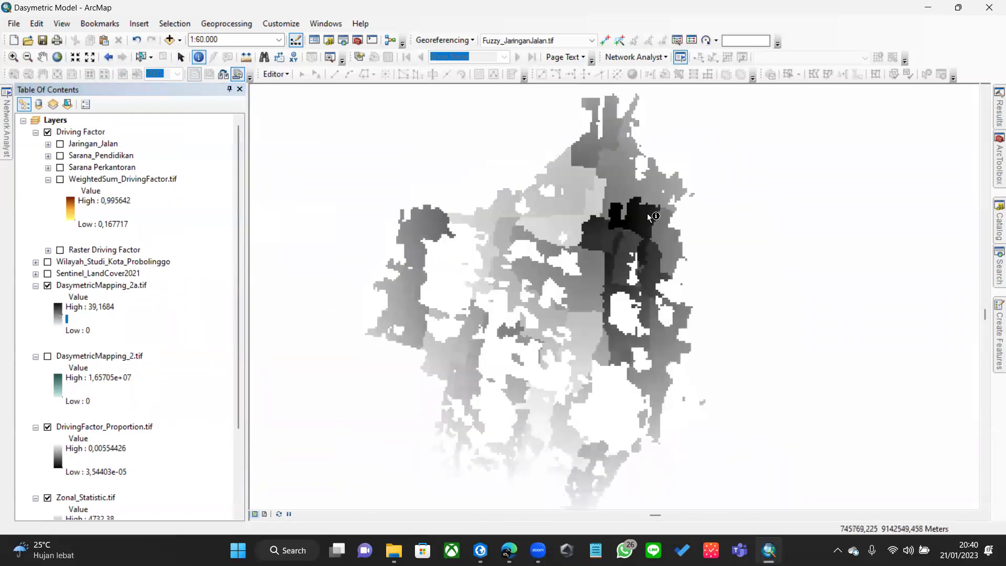
{"action": "scroll", "coordinate": [650, 216], "scroll_direction": "down", "scroll_amount": 3}
{"action": "left_click", "coordinate": [48, 287]}
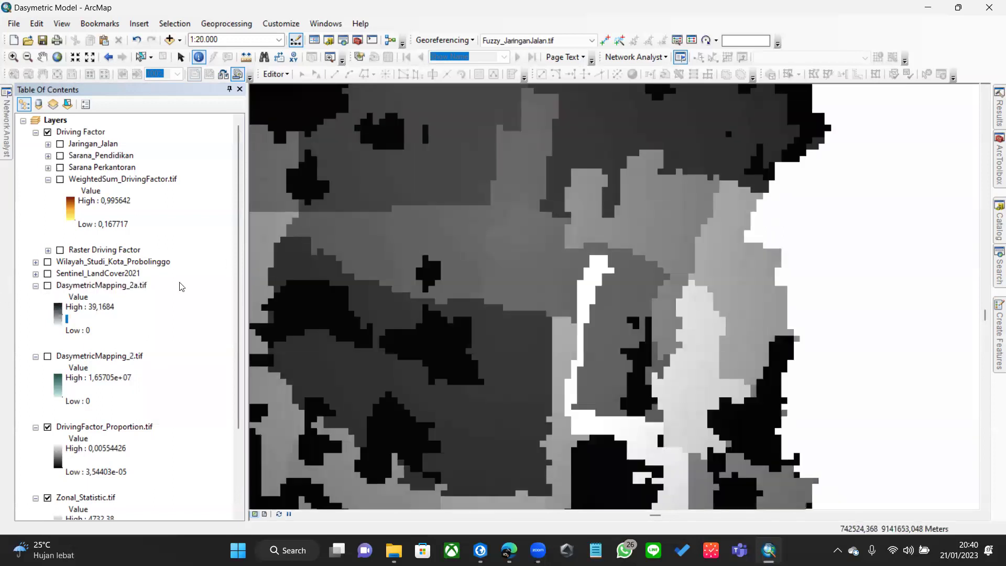
{"action": "left_click", "coordinate": [48, 285]}
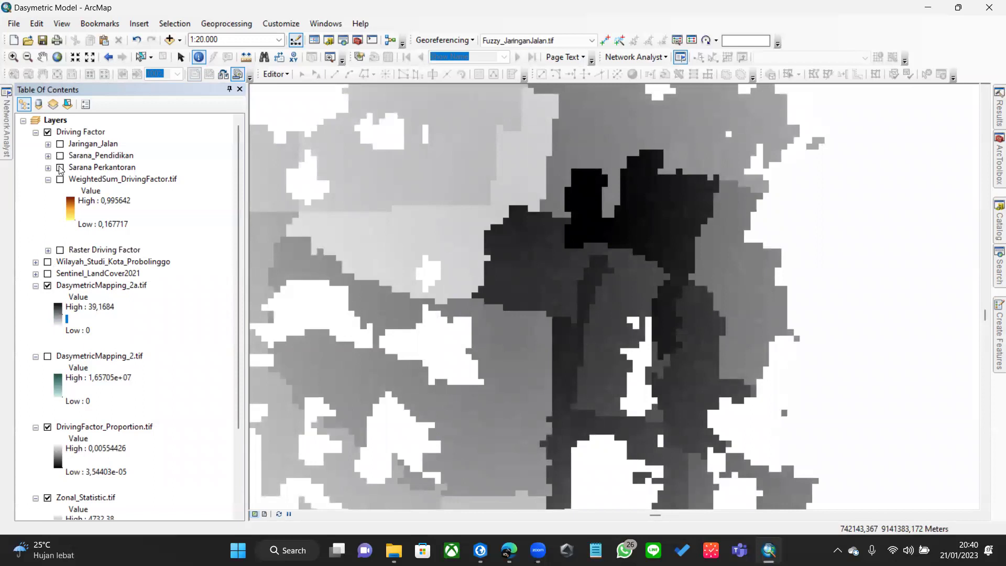
{"action": "left_click", "coordinate": [47, 262]}
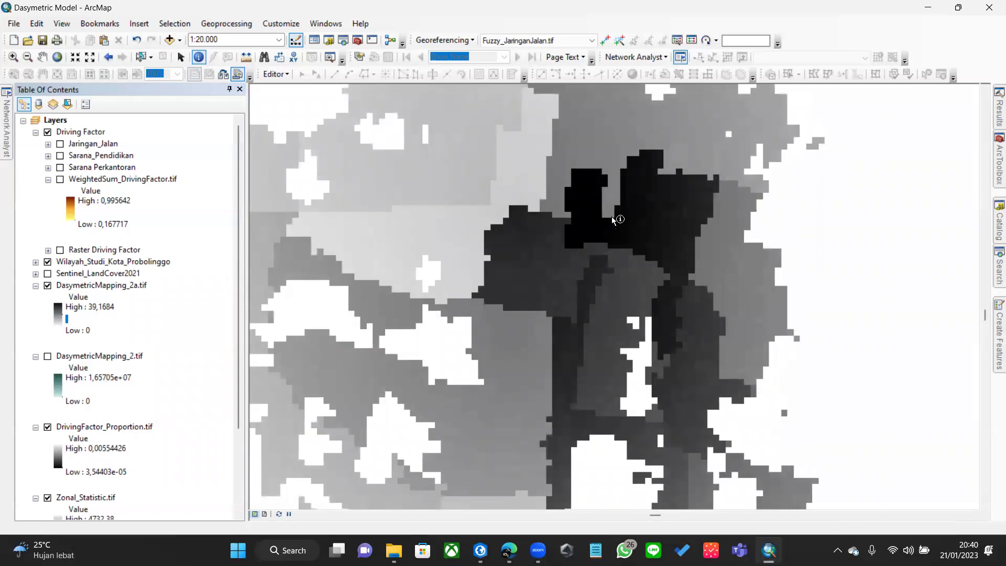
{"action": "left_click", "coordinate": [583, 210]}
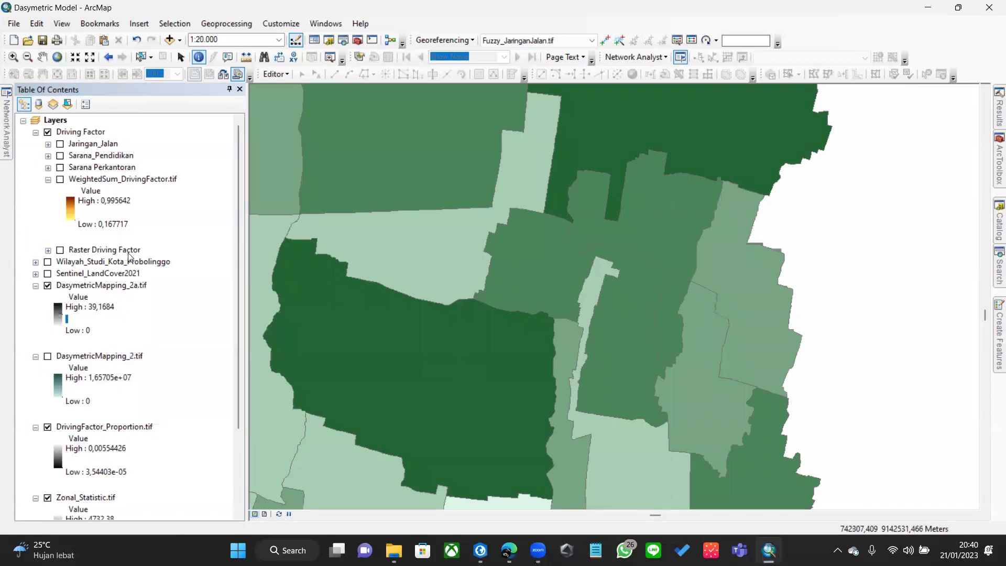
- Identify a pixel value in the small solid black block of DasymetricMapping_2a.tif's northeastern area
{"action": "scroll", "coordinate": [478, 200], "scroll_direction": "down", "scroll_amount": 4}
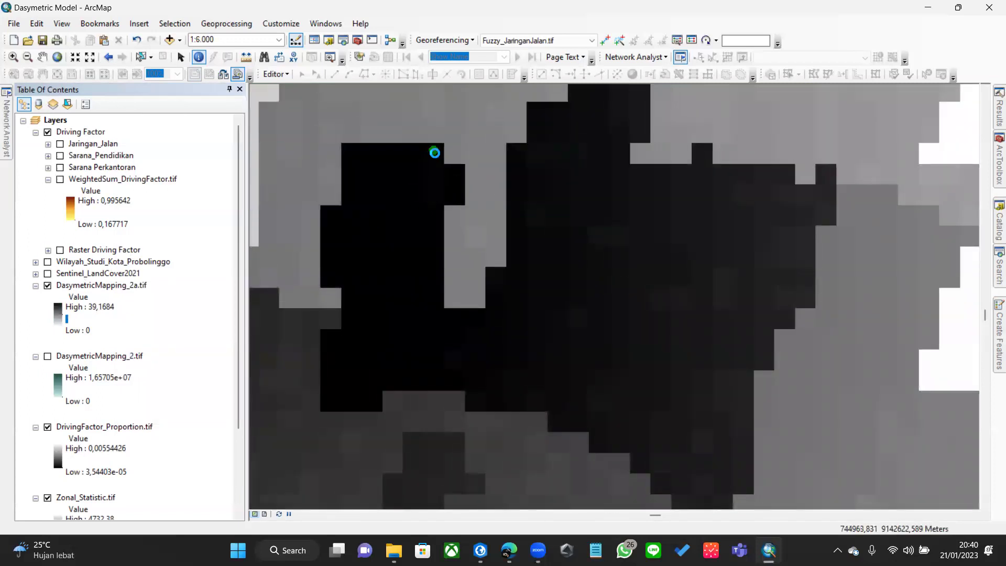
{"action": "left_click", "coordinate": [434, 152]}
{"action": "left_click", "coordinate": [356, 99]}
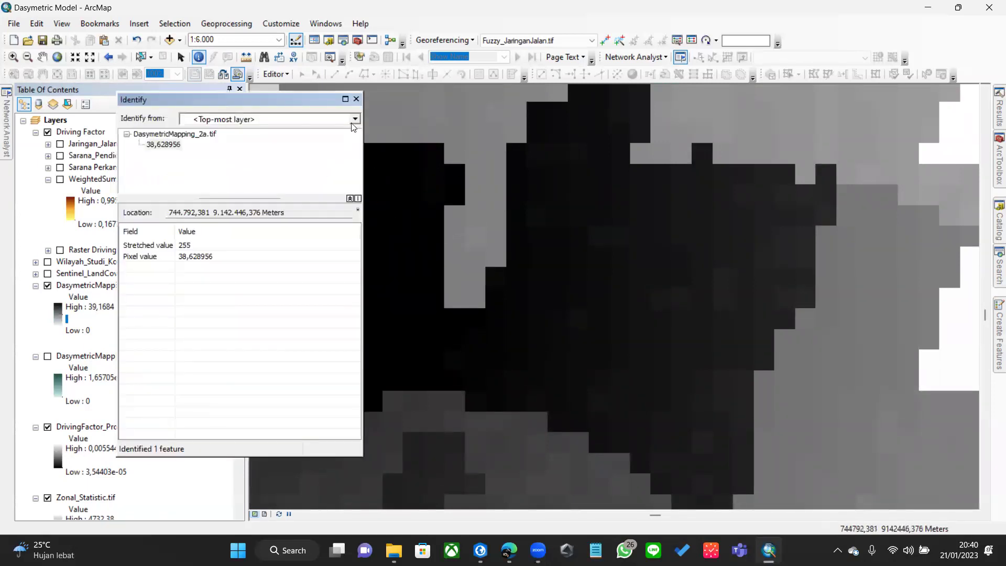
{"action": "left_click", "coordinate": [358, 101]}
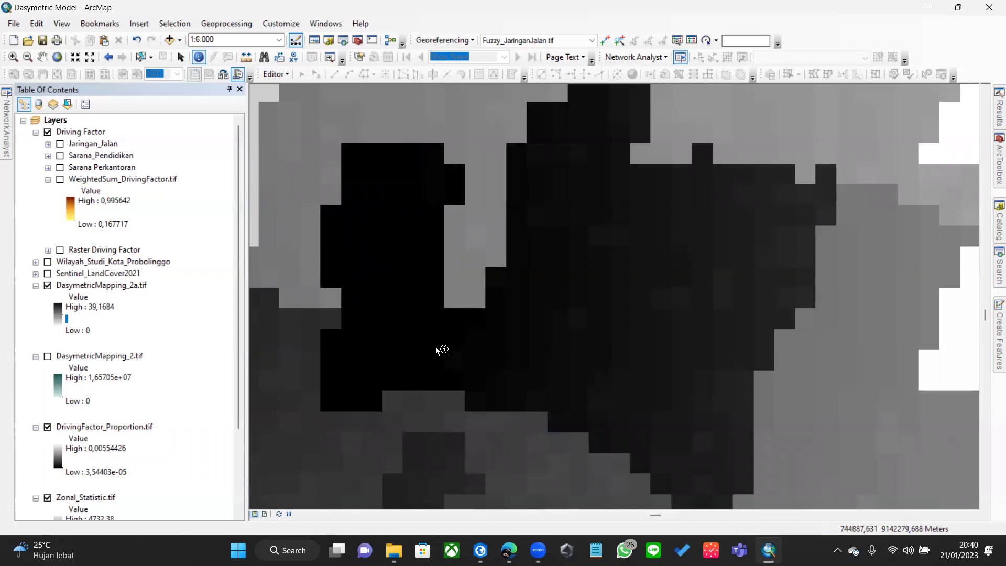
- Identify pixel values in the large near-black zone east of the black block and at its narrow southern end
{"action": "left_click_drag", "start_coordinate": [435, 347], "coordinate": [389, 281]}
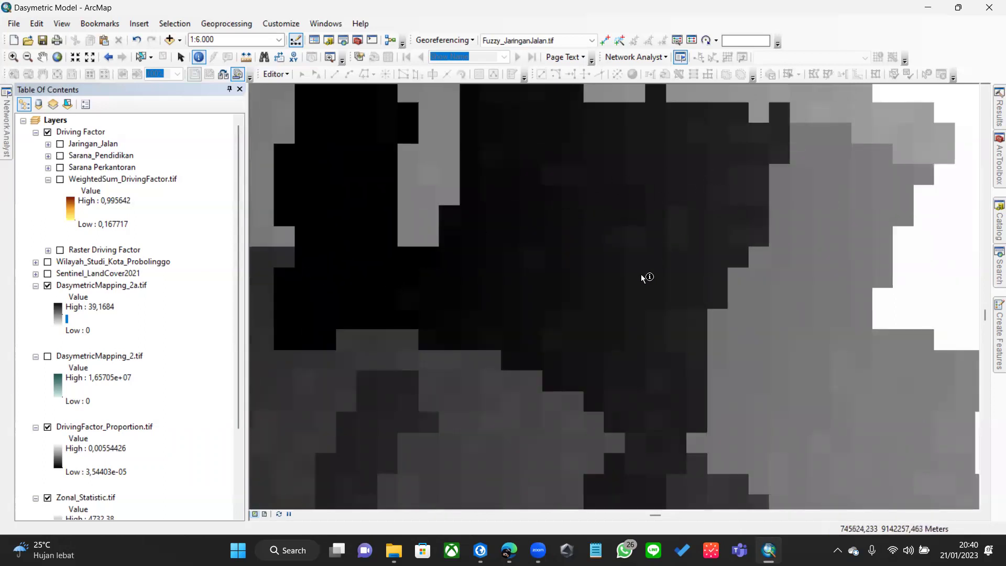
{"action": "left_click", "coordinate": [637, 236]}
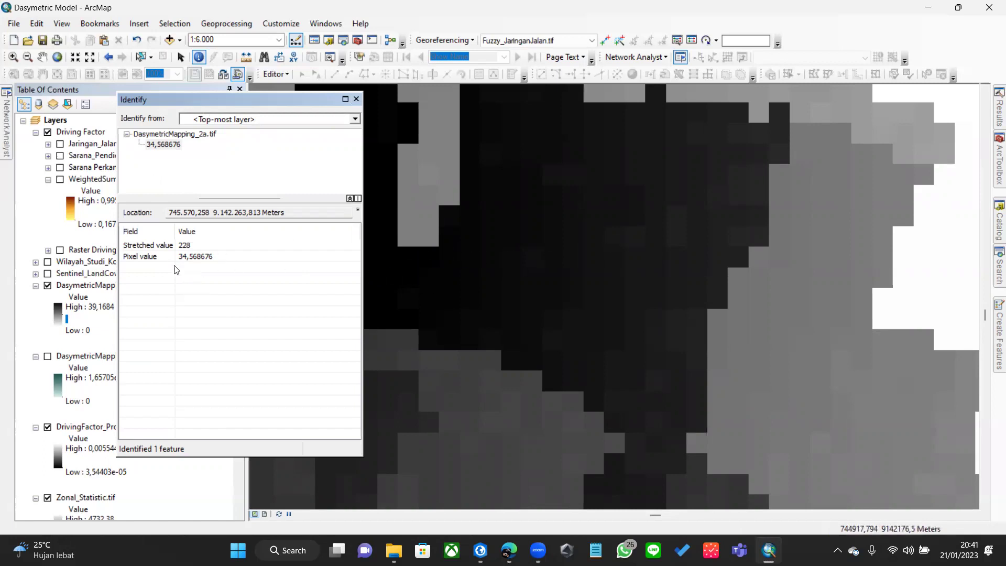
{"action": "left_click", "coordinate": [247, 260]}
{"action": "left_click", "coordinate": [356, 99]}
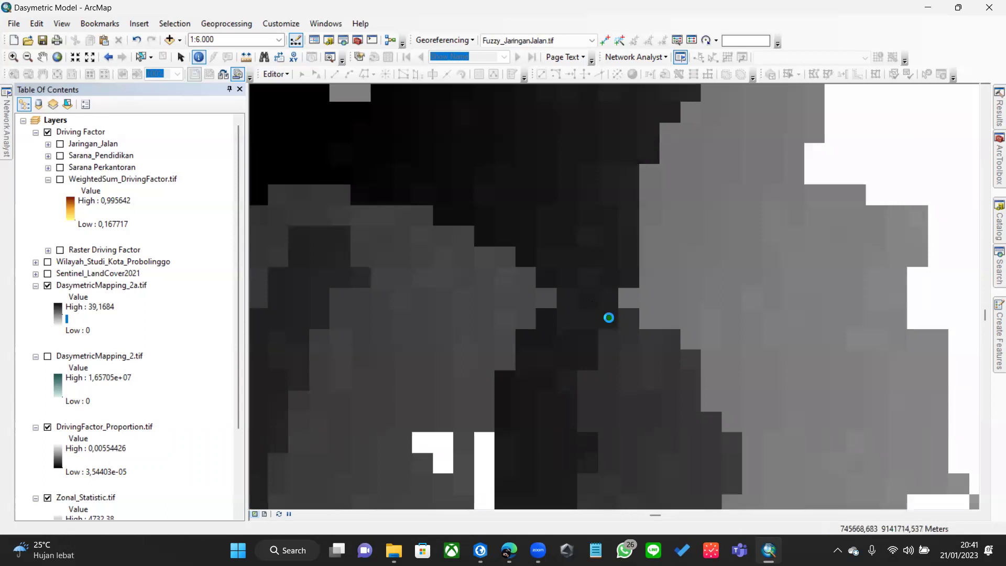
{"action": "left_click", "coordinate": [608, 318]}
{"action": "left_click", "coordinate": [356, 100]}
{"action": "left_click", "coordinate": [375, 144]}
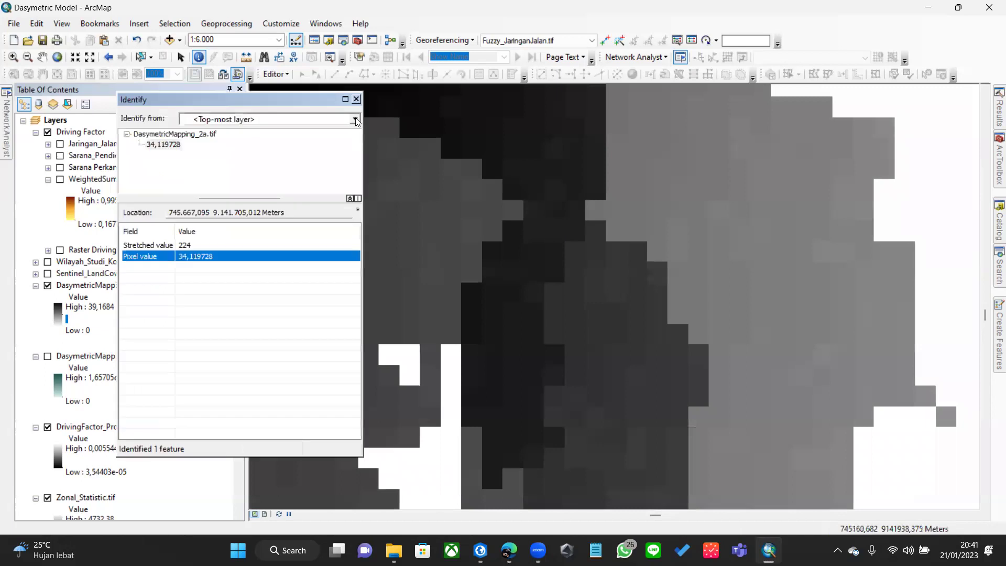
{"action": "left_click", "coordinate": [357, 100]}
- Examine the boundary between the black block and the dark gray zone west of it, and return to DasymetricMapping_2a.tif's full extent
{"action": "right_click", "coordinate": [177, 285]}
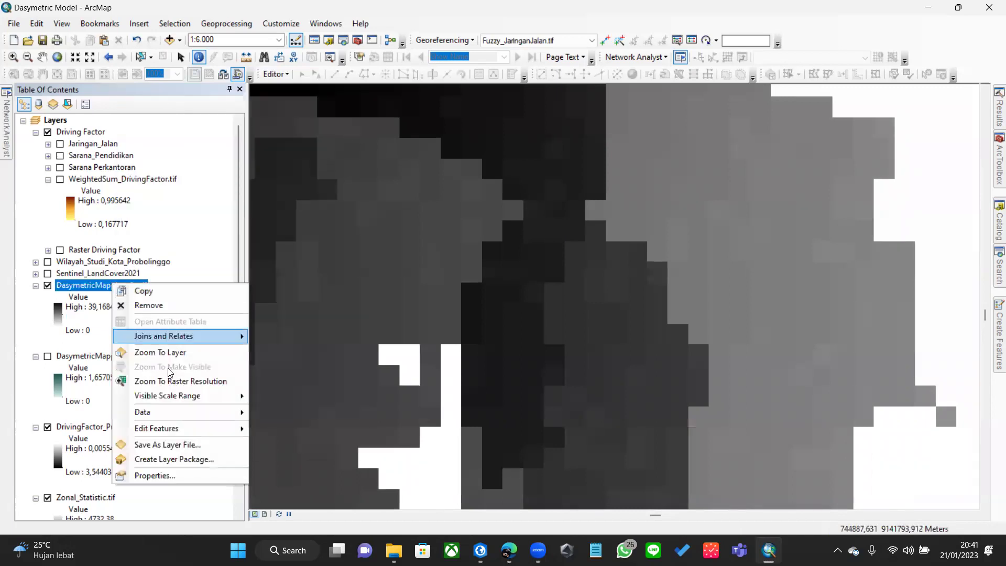
{"action": "left_click", "coordinate": [170, 353]}
{"action": "scroll", "coordinate": [521, 253], "scroll_direction": "up", "scroll_amount": 5}
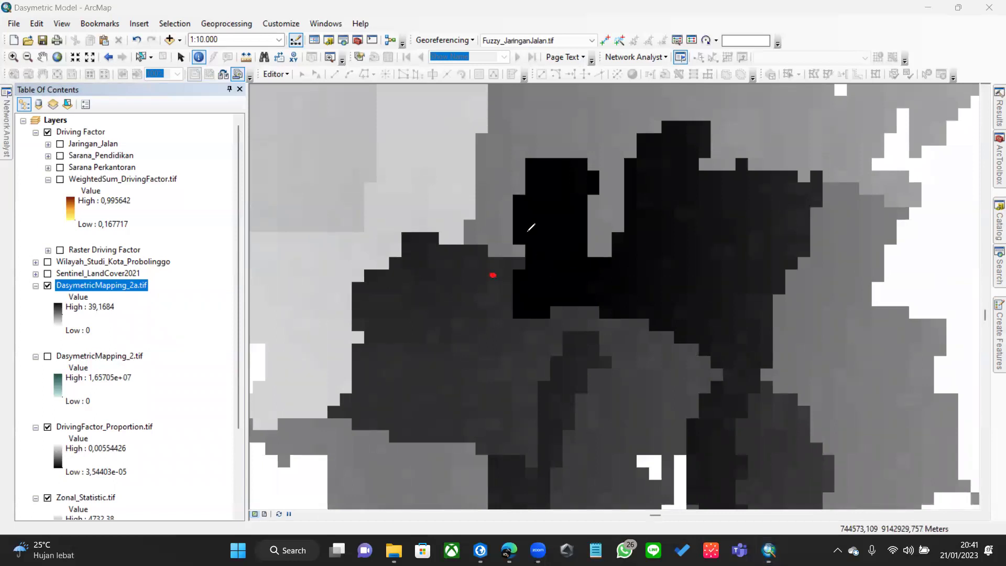
{"action": "mouse_move", "coordinate": [518, 212]}
{"action": "left_mouse_down"}
{"action": "mouse_move", "coordinate": [443, 221]}
{"action": "mouse_move", "coordinate": [425, 294]}
{"action": "mouse_move", "coordinate": [505, 331]}
{"action": "mouse_move", "coordinate": [549, 304]}
{"action": "mouse_move", "coordinate": [529, 209]}
{"action": "mouse_move", "coordinate": [518, 211]}
{"action": "left_mouse_up"}
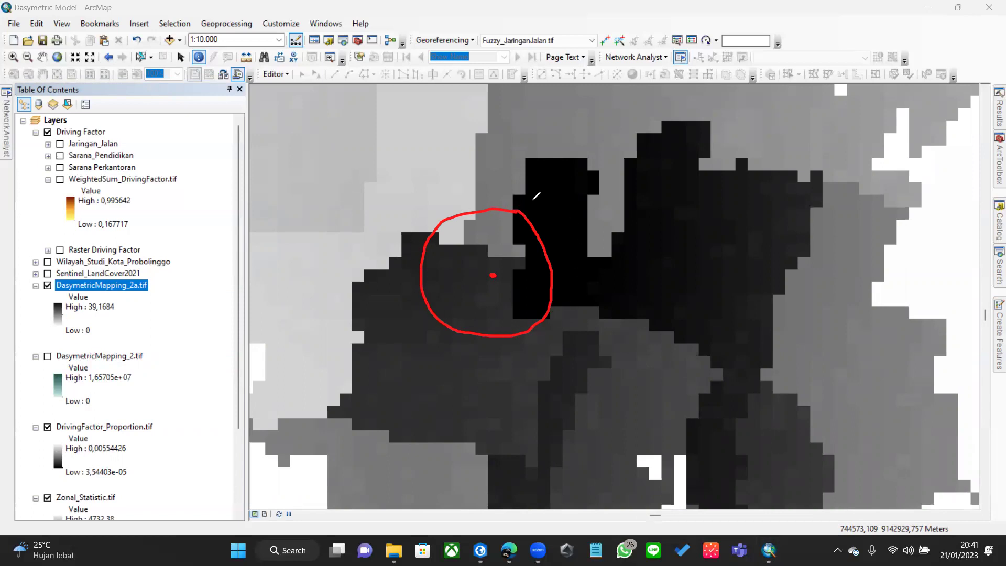
{"action": "mouse_move", "coordinate": [442, 222]}
{"action": "left_mouse_down"}
{"action": "mouse_move", "coordinate": [427, 288]}
{"action": "mouse_move", "coordinate": [445, 331]}
{"action": "mouse_move", "coordinate": [534, 337]}
{"action": "mouse_move", "coordinate": [552, 253]}
{"action": "mouse_move", "coordinate": [518, 212]}
{"action": "left_mouse_up"}
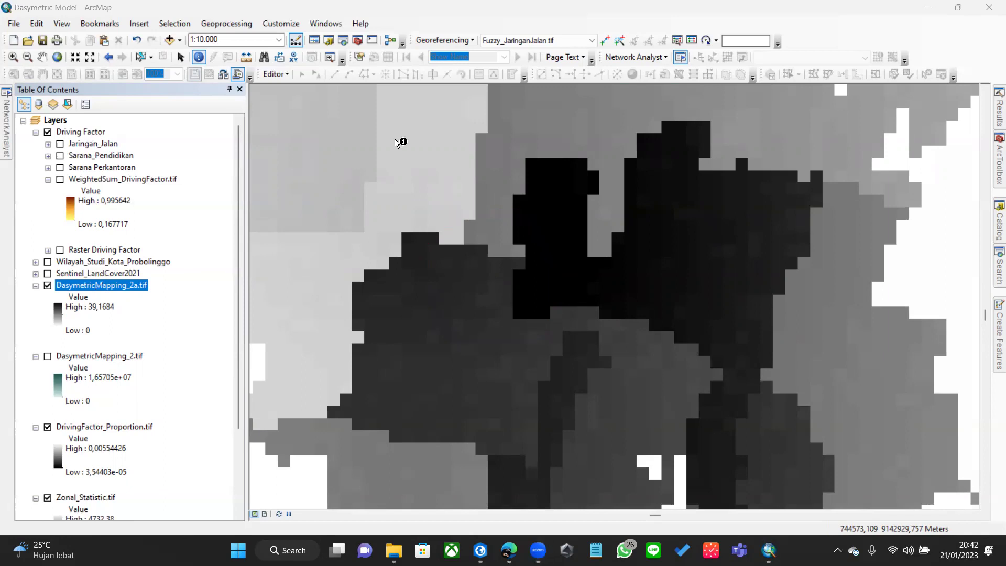
{"action": "right_click", "coordinate": [112, 285]}
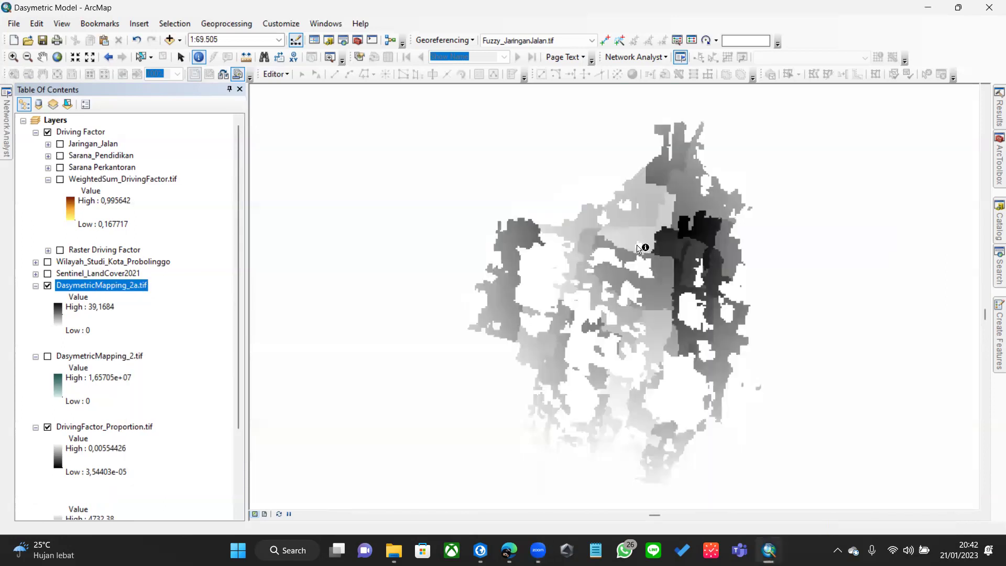
{"action": "left_click", "coordinate": [143, 353]}
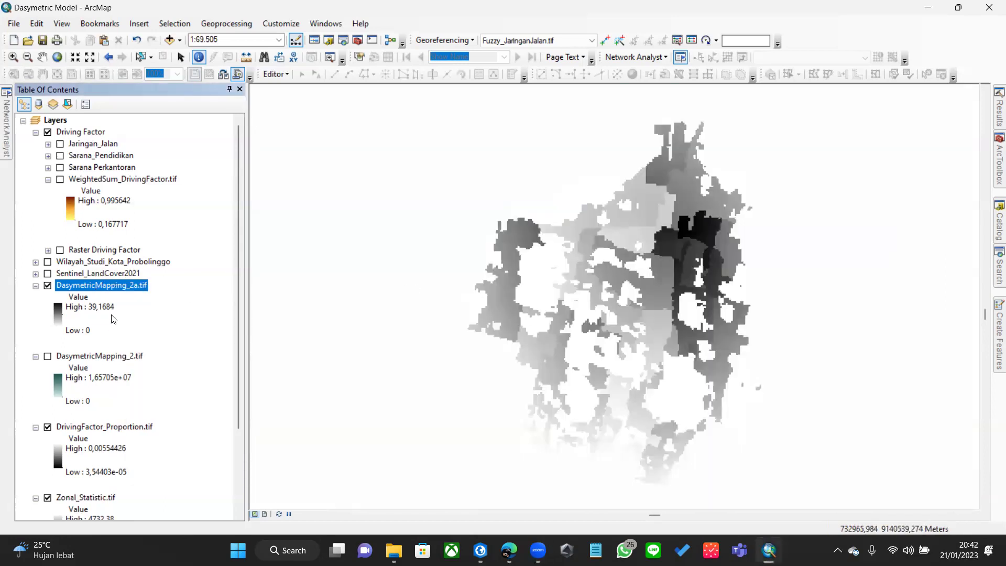